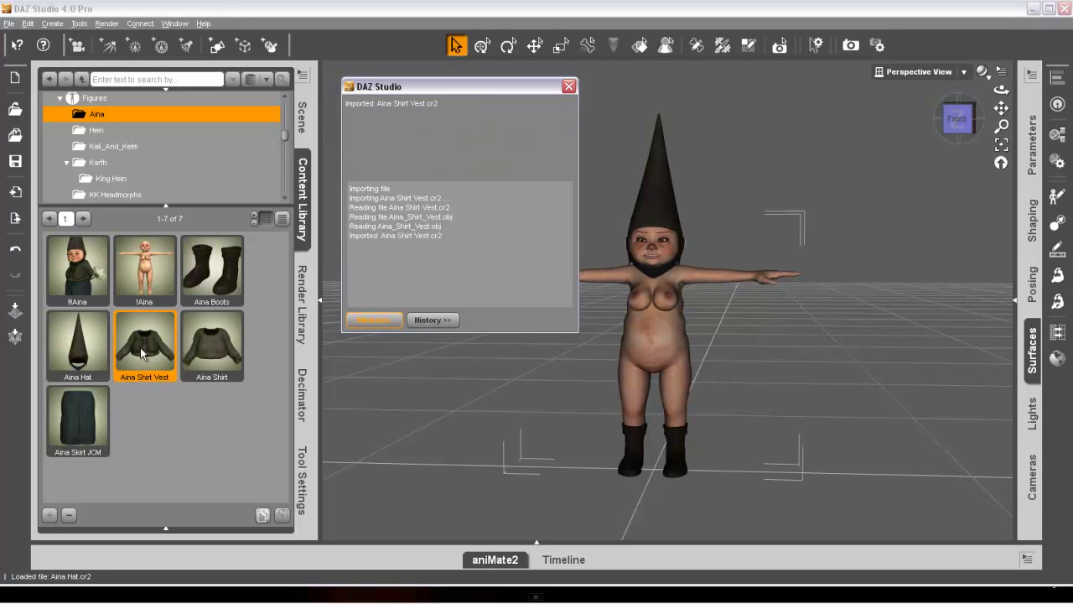
# - Load Aina Skirt JCM onto the figure, and prepare the selected !Aina figure, boots, hat and shirt vest for decimation
pyautogui.click(94, 419)
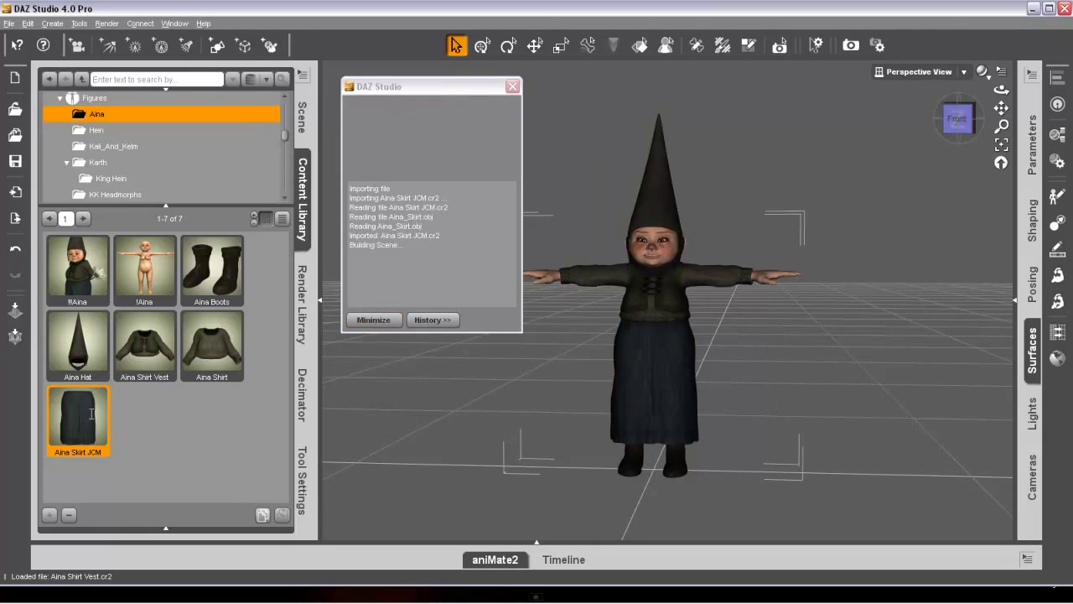
pyautogui.click(304, 118)
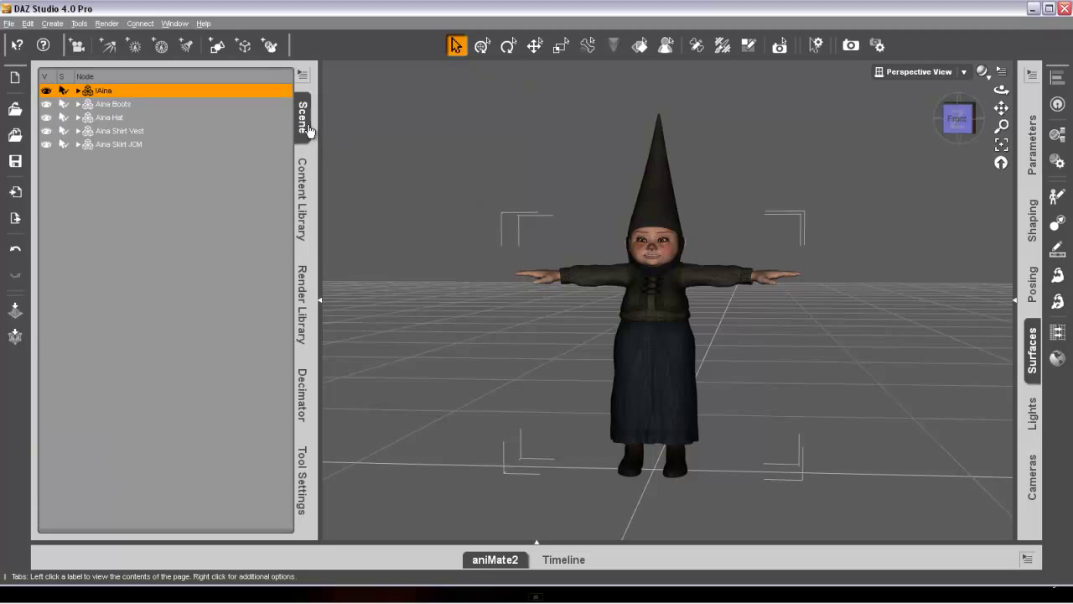
pyautogui.keyDown('shift'); pyautogui.click(115, 131); pyautogui.keyUp('shift')
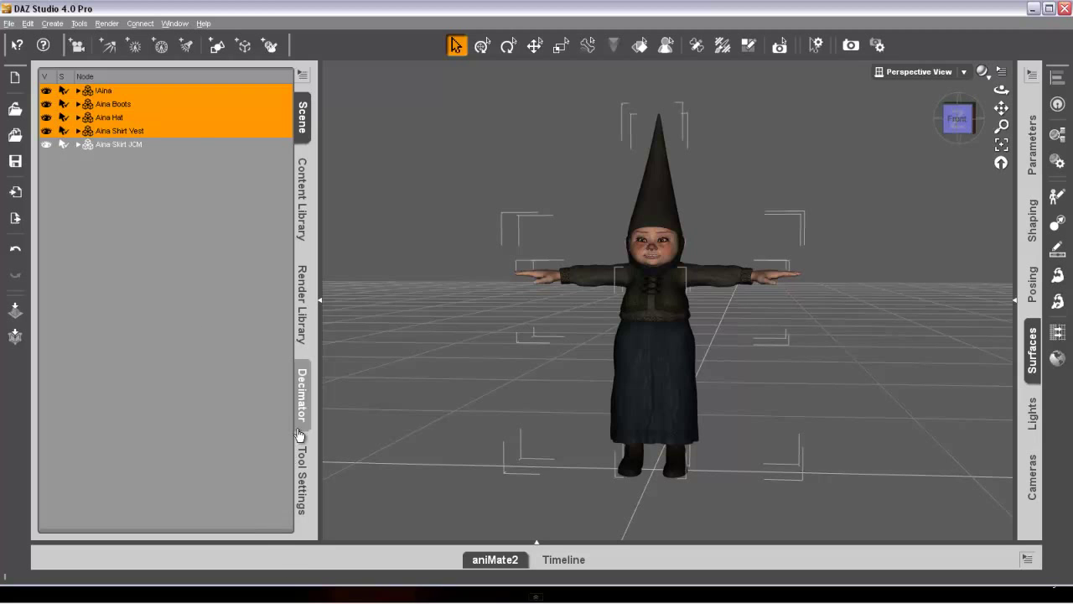
pyautogui.click(302, 394)
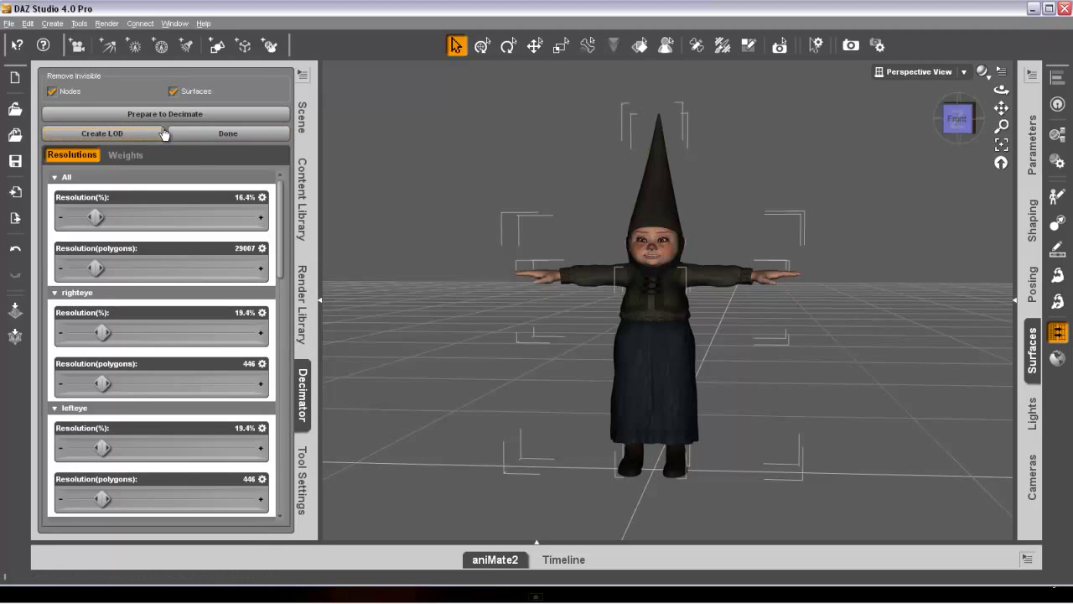
pyautogui.click(113, 114)
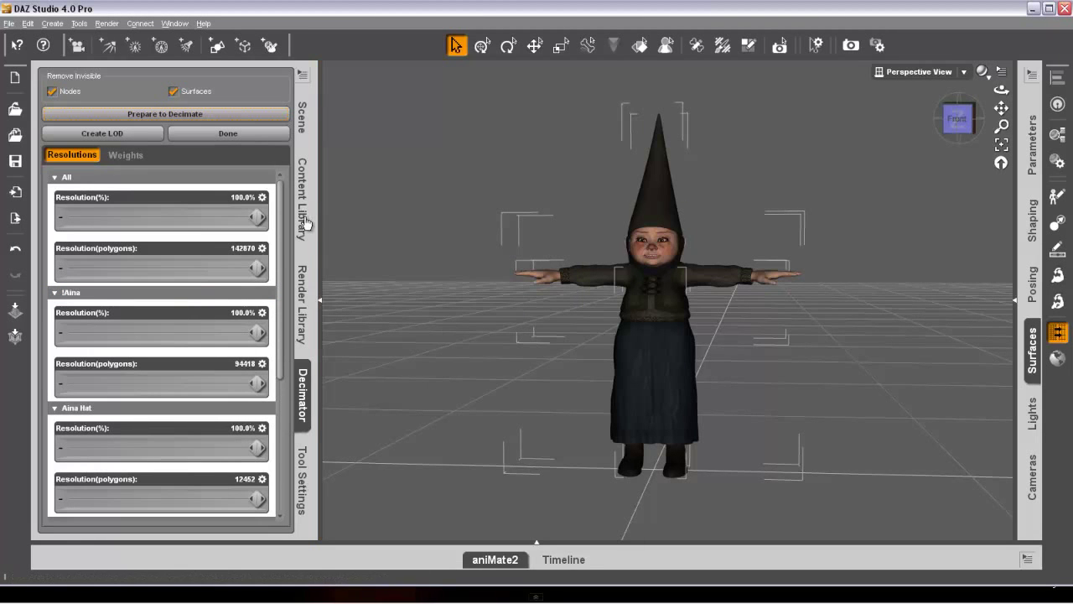
# - Set the overall decimation resolution for all meshes to 20%
pyautogui.click(239, 198)
pyautogui.write('20')
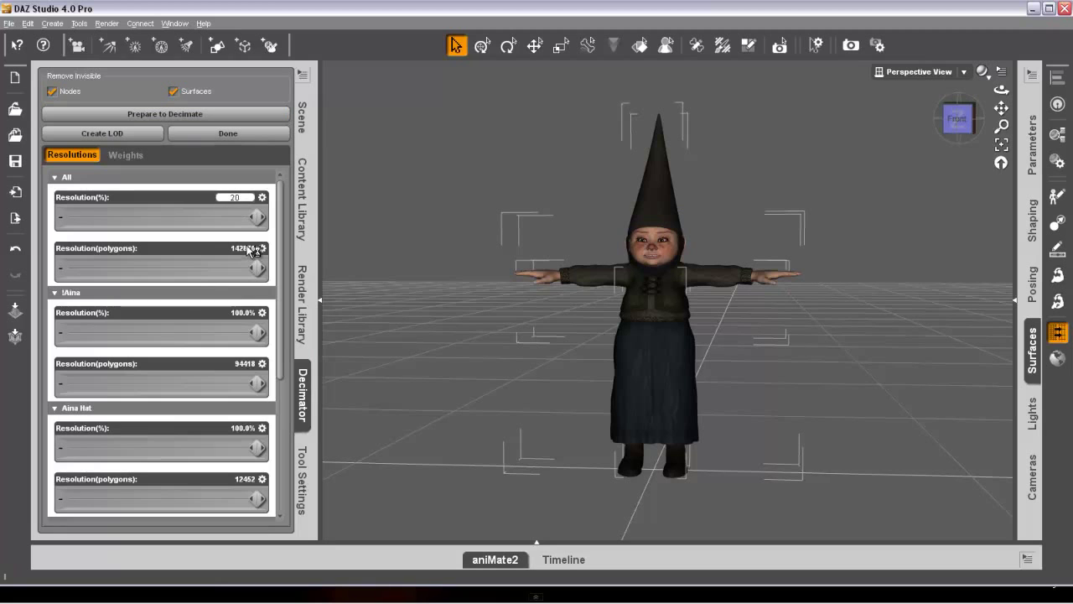
pyautogui.press('Return')
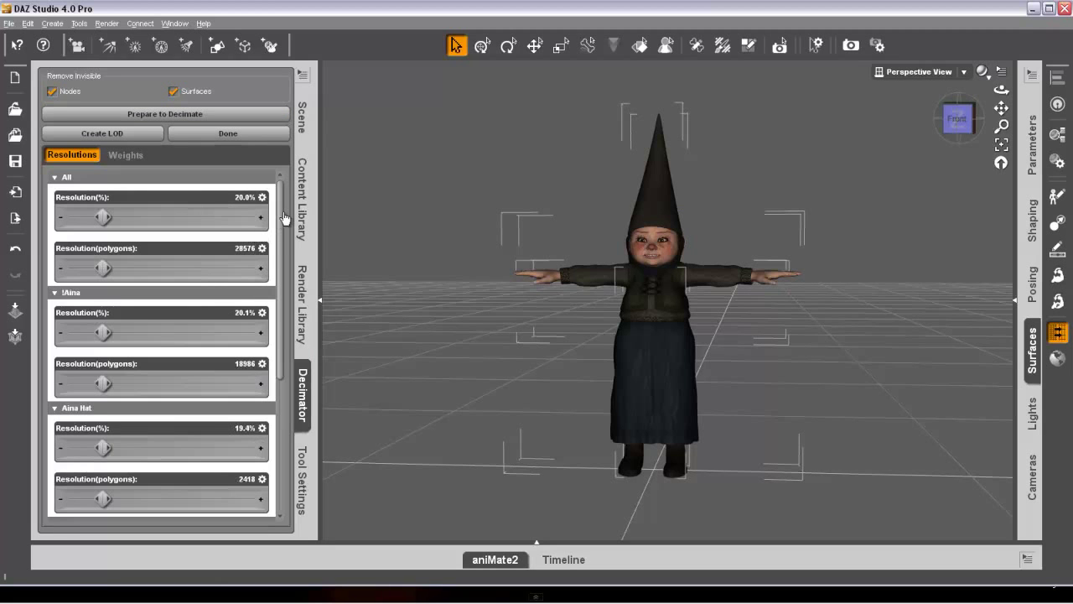
# - Try a decimation resolution of 15% for the !Aina figure alone
pyautogui.scroll(-3, 282, 222)
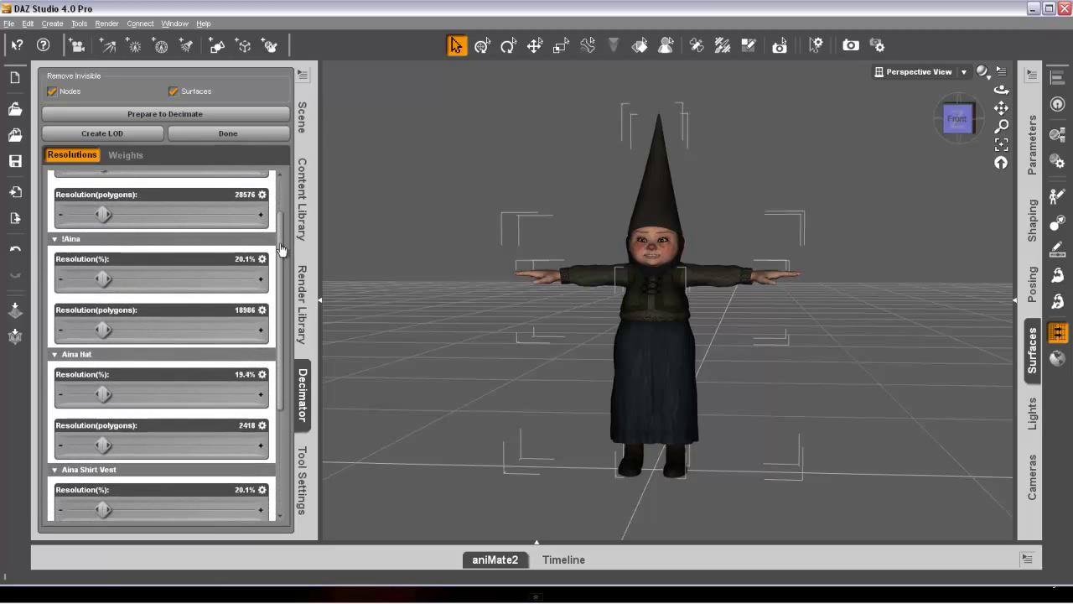
pyautogui.click(239, 259)
pyautogui.write('15')
pyautogui.press('Return')
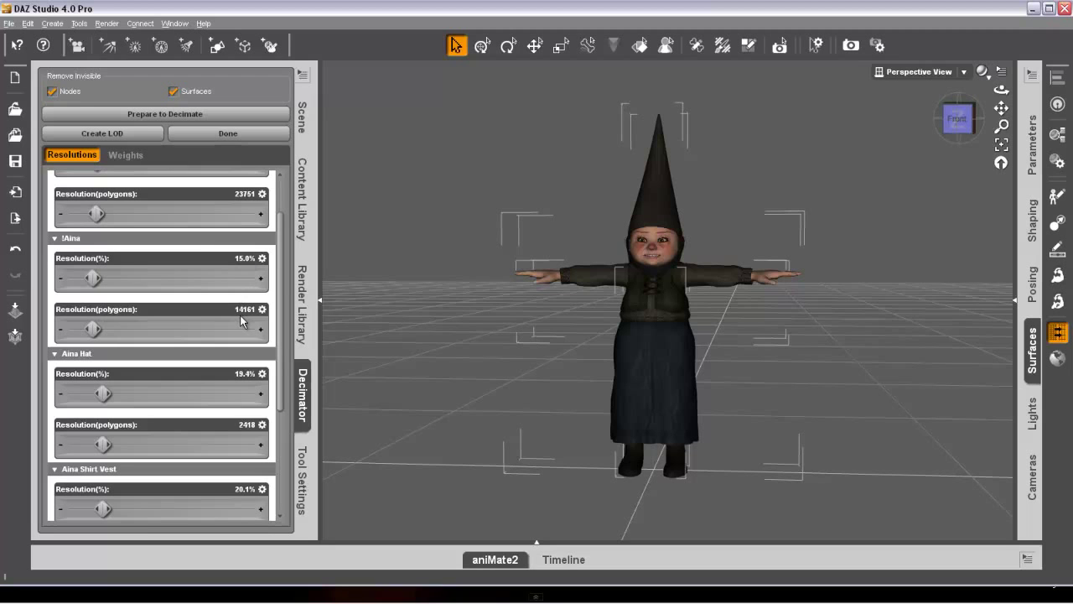
# - Set the !Aina figure's resolution to 20% and create a level of detail under the suggested name LOD_28474
pyautogui.moveTo(280, 288); pyautogui.dragTo(293, 219)
pyautogui.click(237, 313)
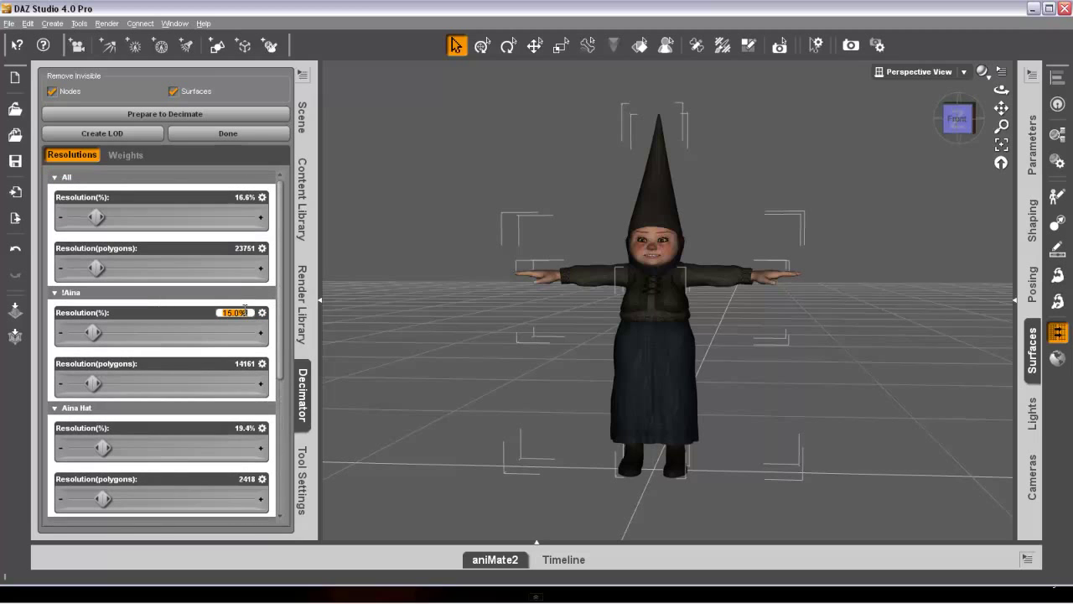
pyautogui.write('20')
pyautogui.press('Return')
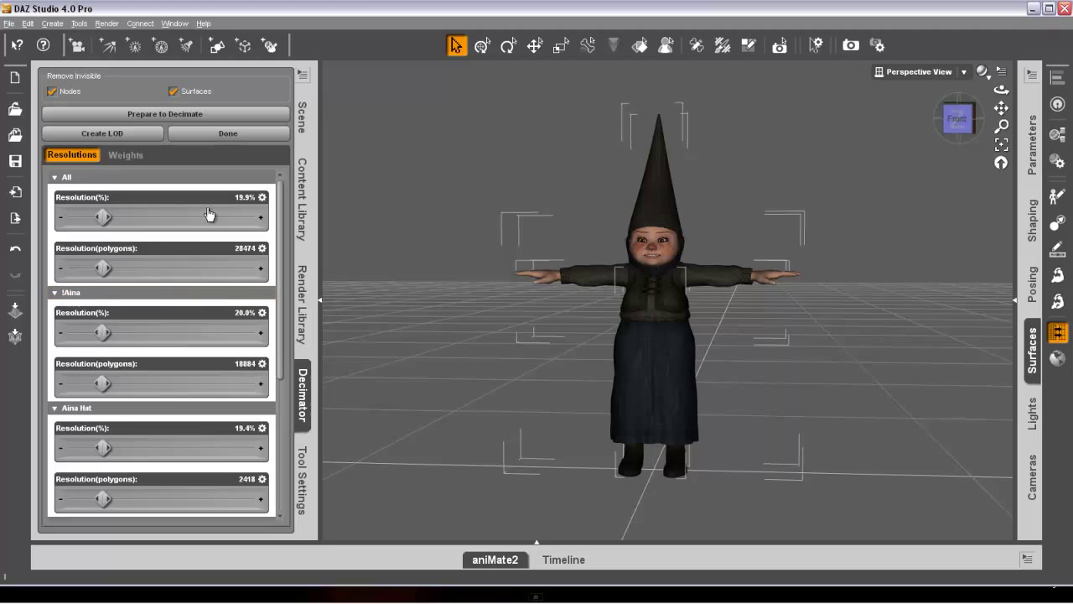
pyautogui.click(127, 136)
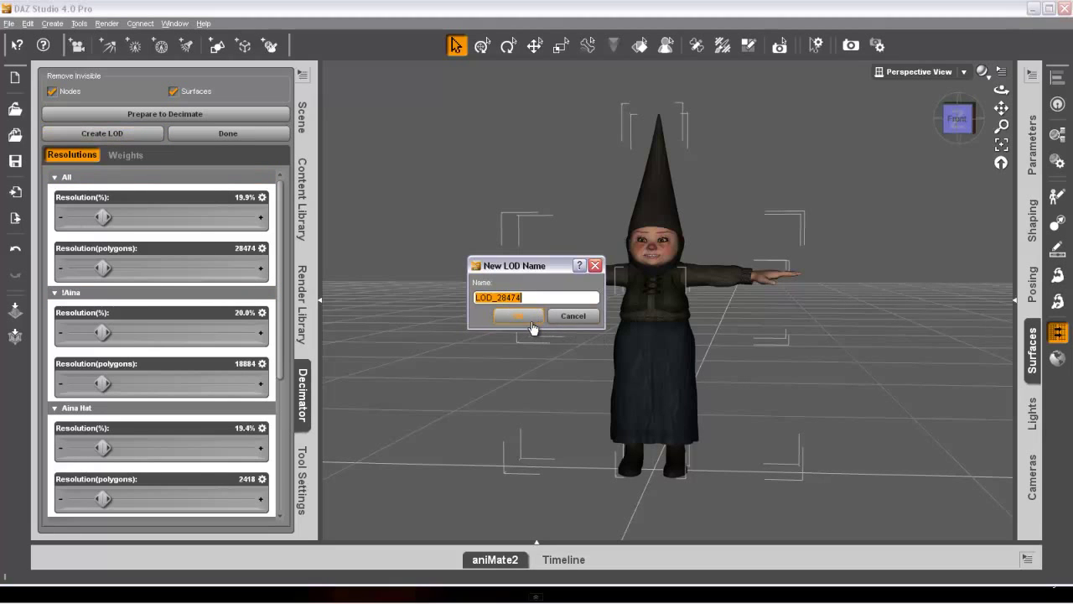
pyautogui.click(531, 322)
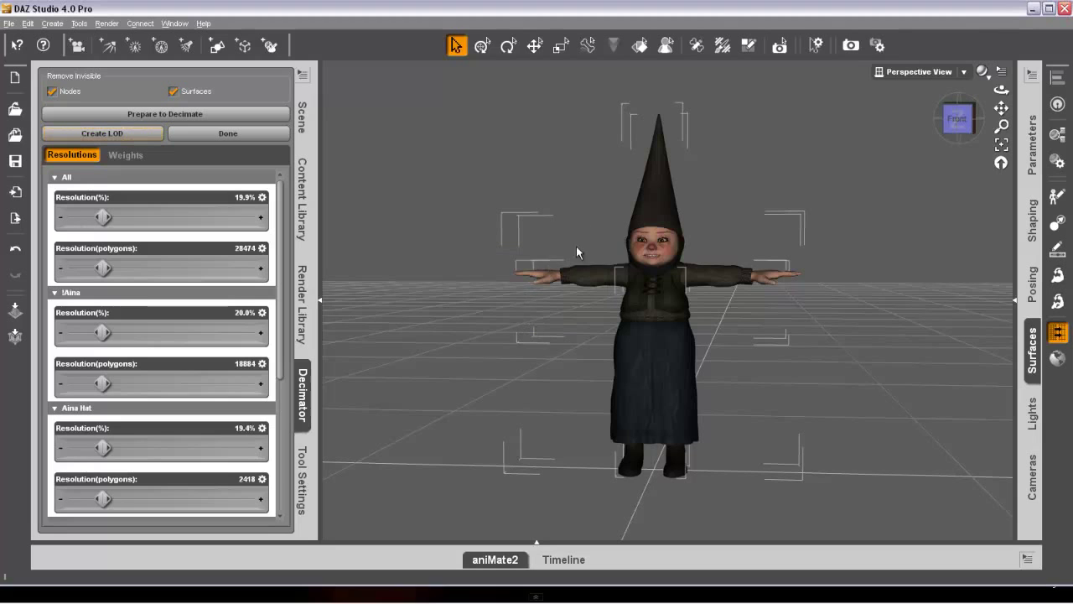
# - Export the scene as an Autodesk FBX file named Aina in the Nursoda folder, accepting the FBX 2012 -- Binary options
pyautogui.click(8, 24)
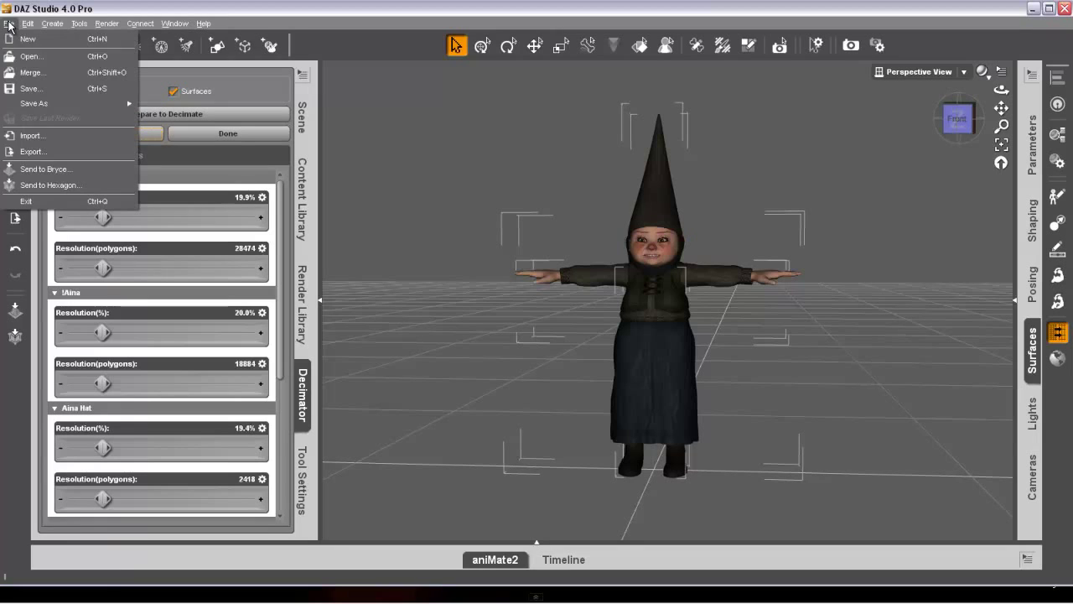
pyautogui.click(29, 152)
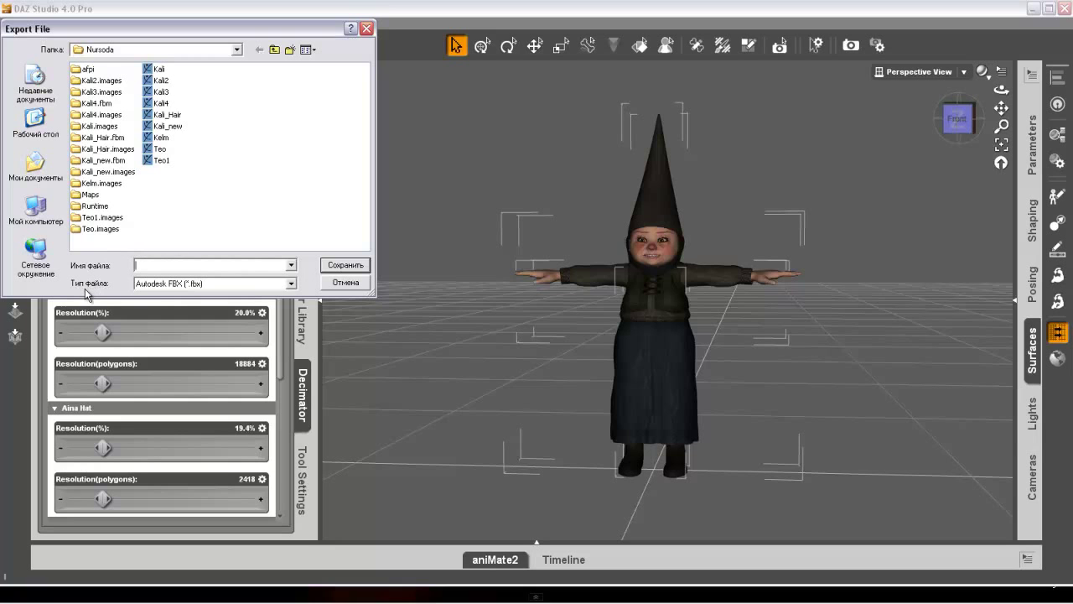
pyautogui.moveTo(204, 32); pyautogui.dragTo(665, 65)
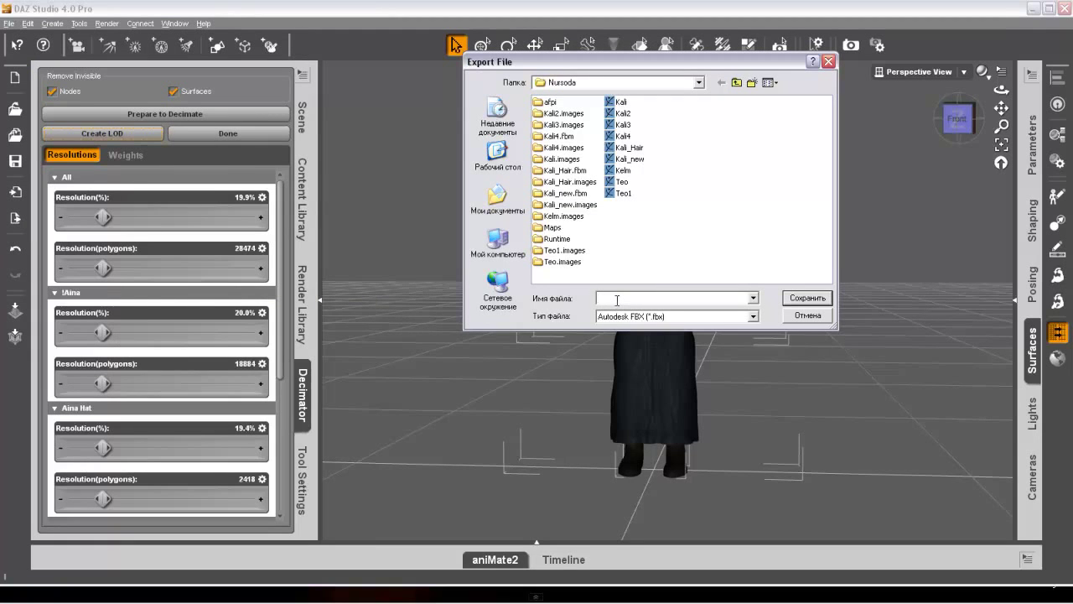
pyautogui.write('Ai')
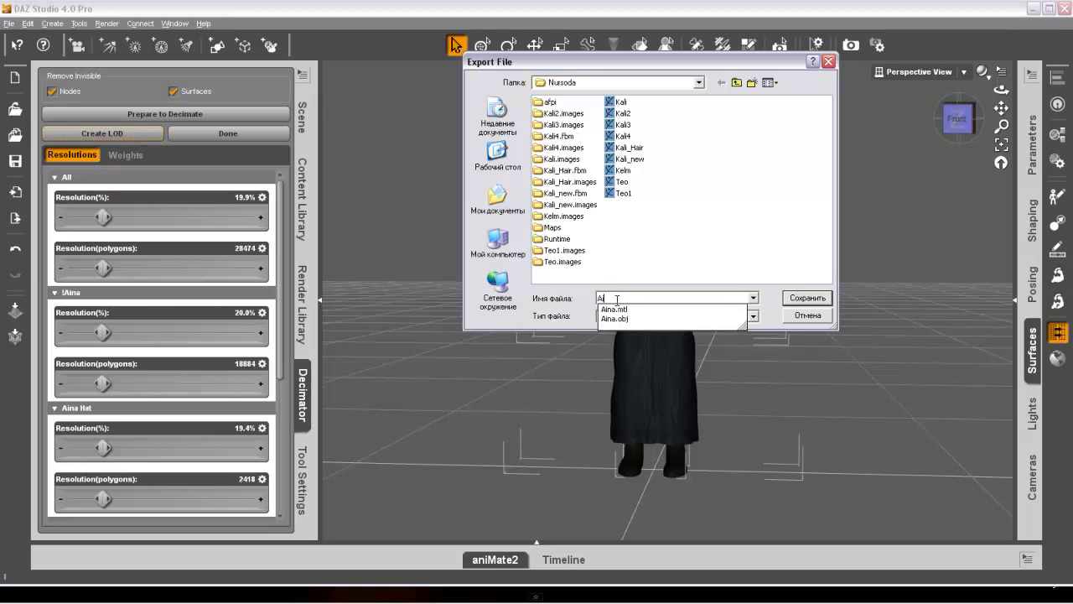
pyautogui.write('na')
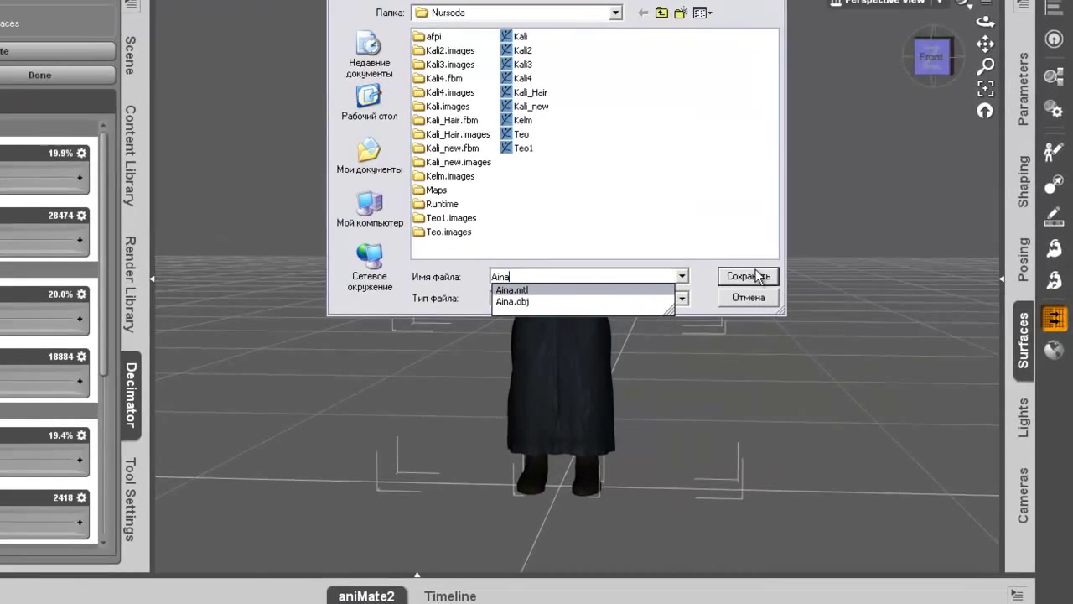
pyautogui.click(811, 296)
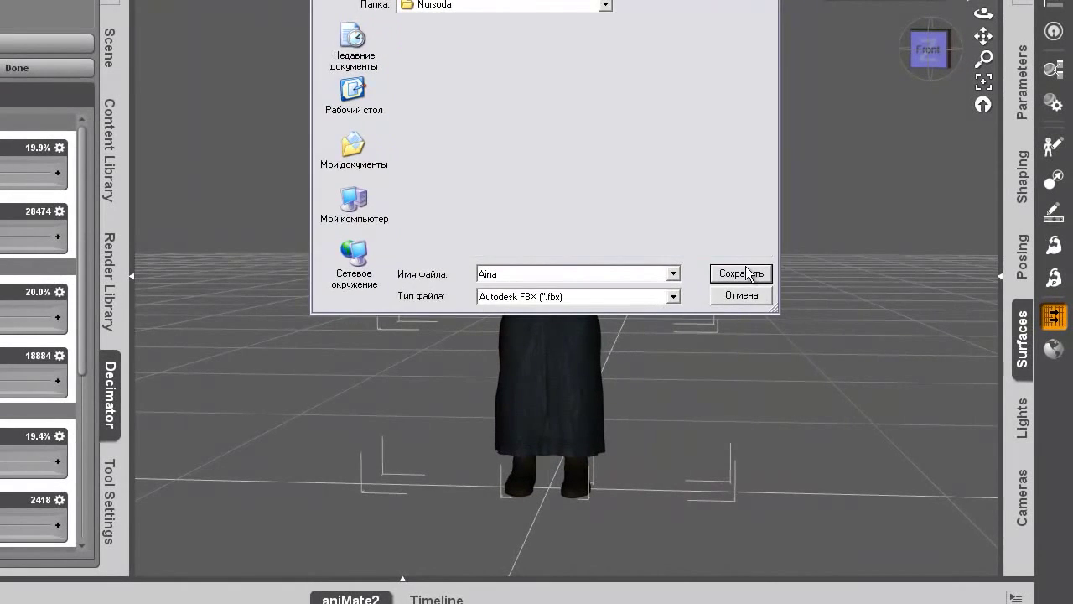
pyautogui.click(747, 273)
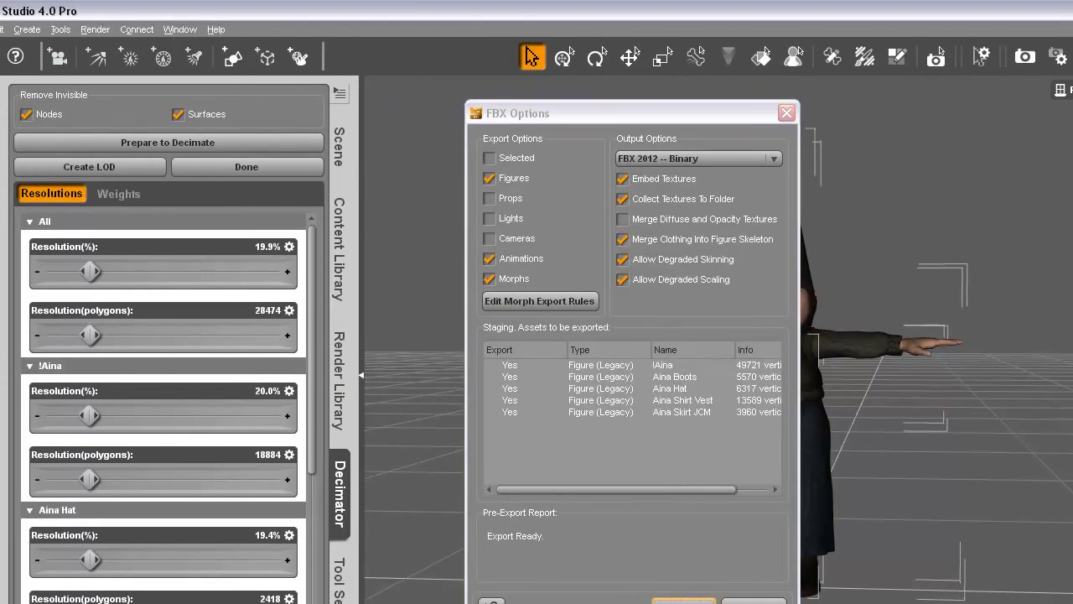
pyautogui.press('Return')
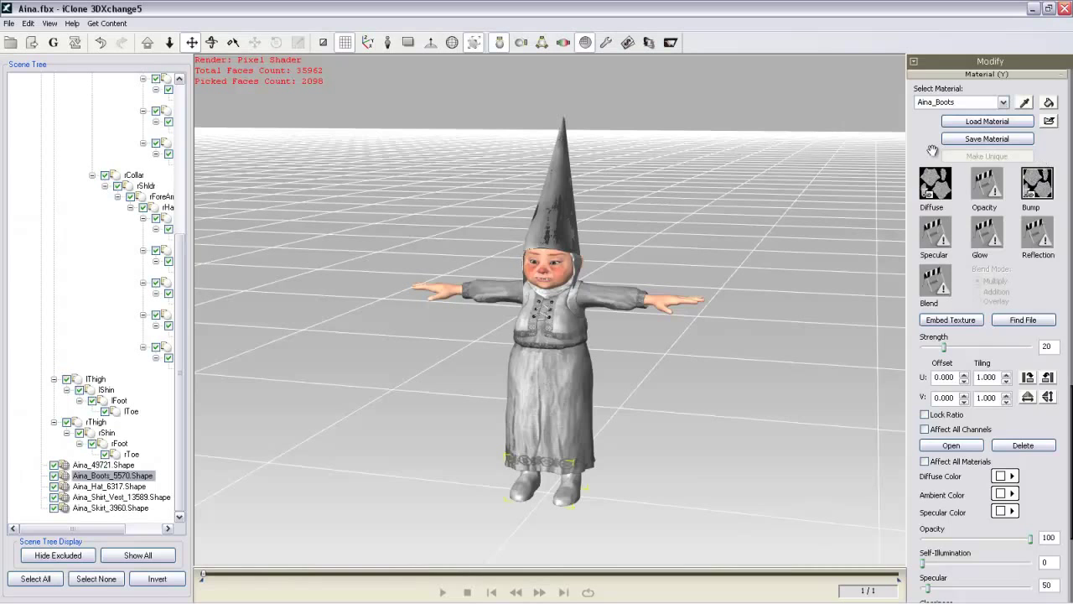
# - In iClone 3DXchange5, start converting Aina.fbx to a Non-Standard character and apply the Daz4 Genesis bone mapping preset
pyautogui.scroll(5, 1019, 184)
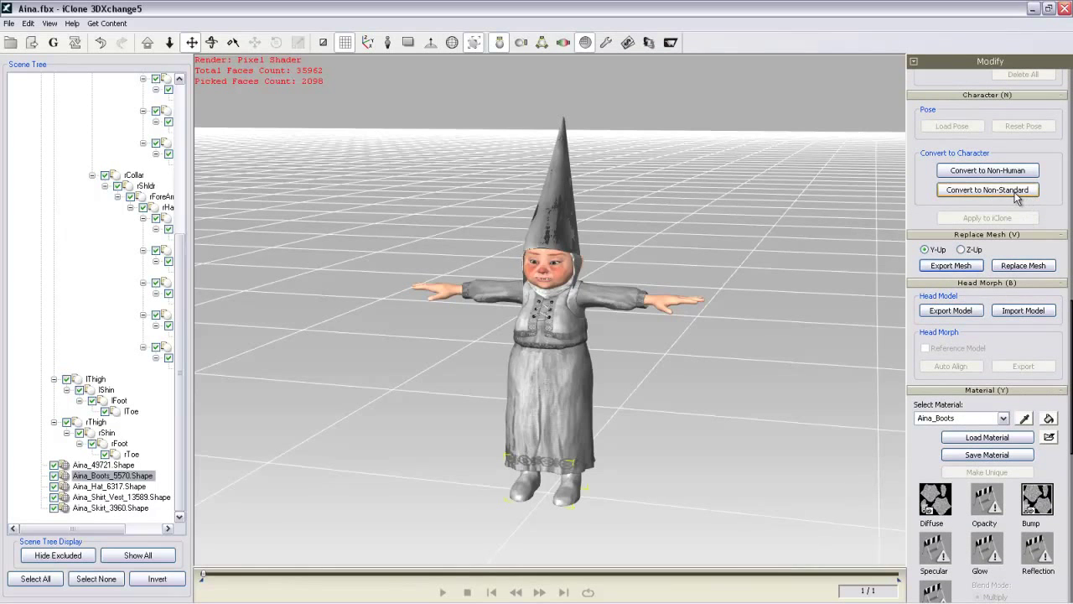
pyautogui.click(1017, 191)
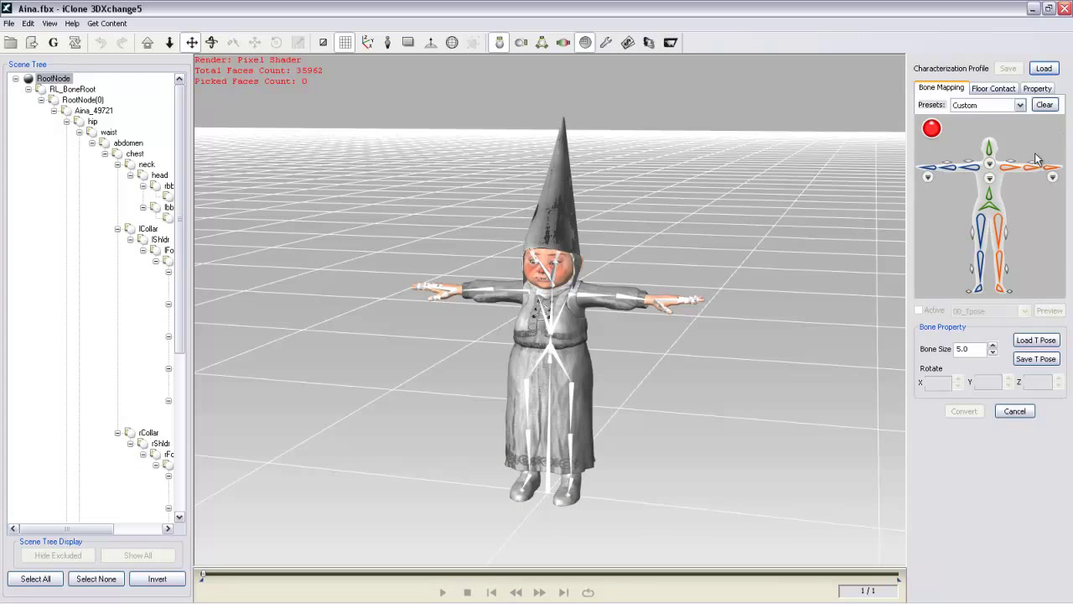
pyautogui.click(1020, 105)
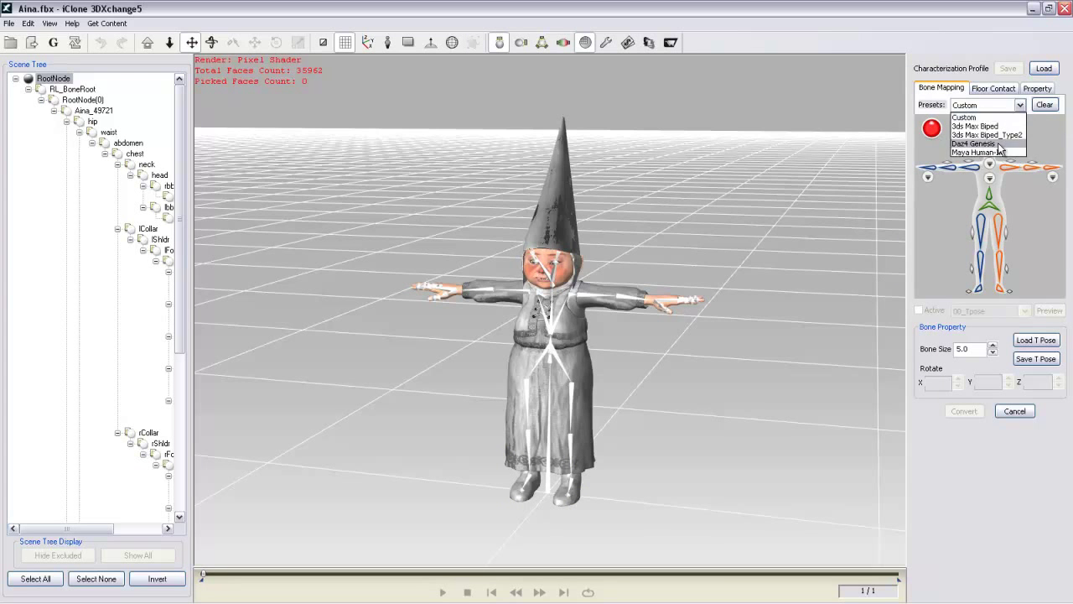
pyautogui.click(999, 145)
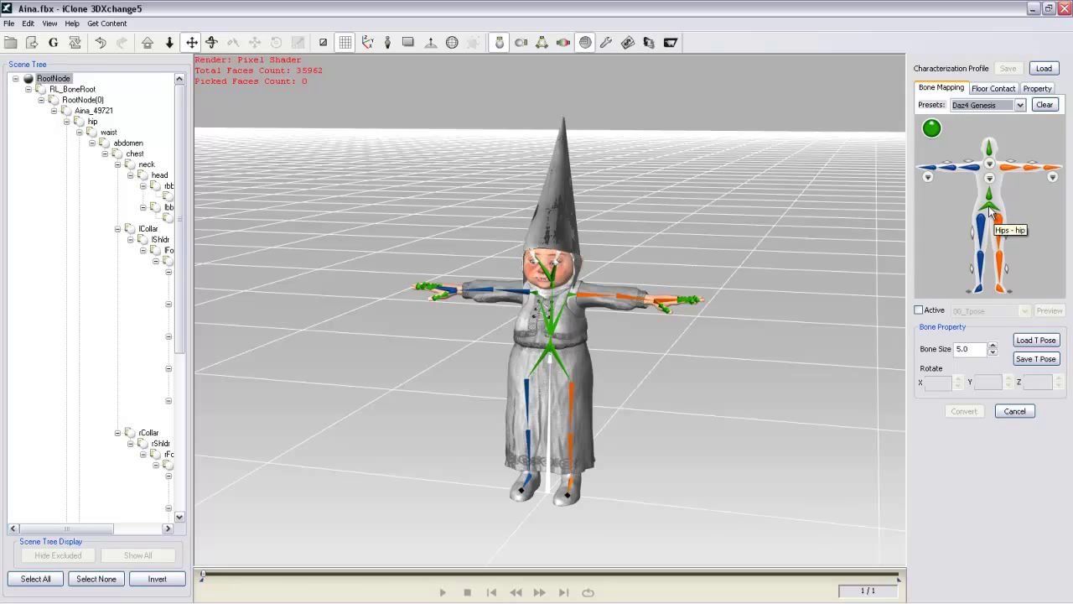
# - Remap the Hips slot to the long vertical bone below the pelvis, and the spine slot above it to the pelvis bone
pyautogui.click(994, 215)
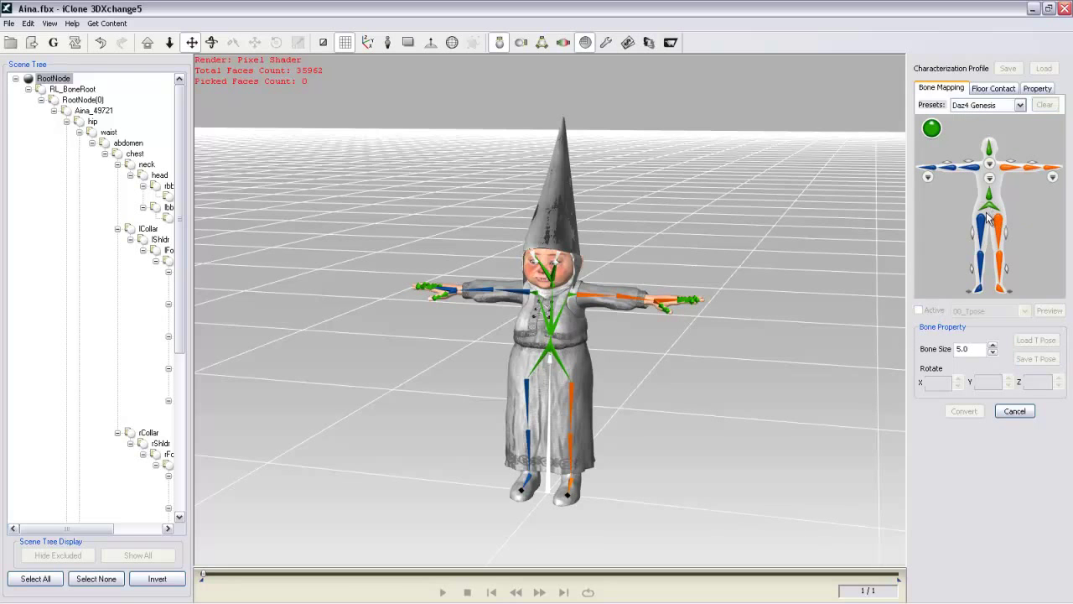
pyautogui.click(548, 458)
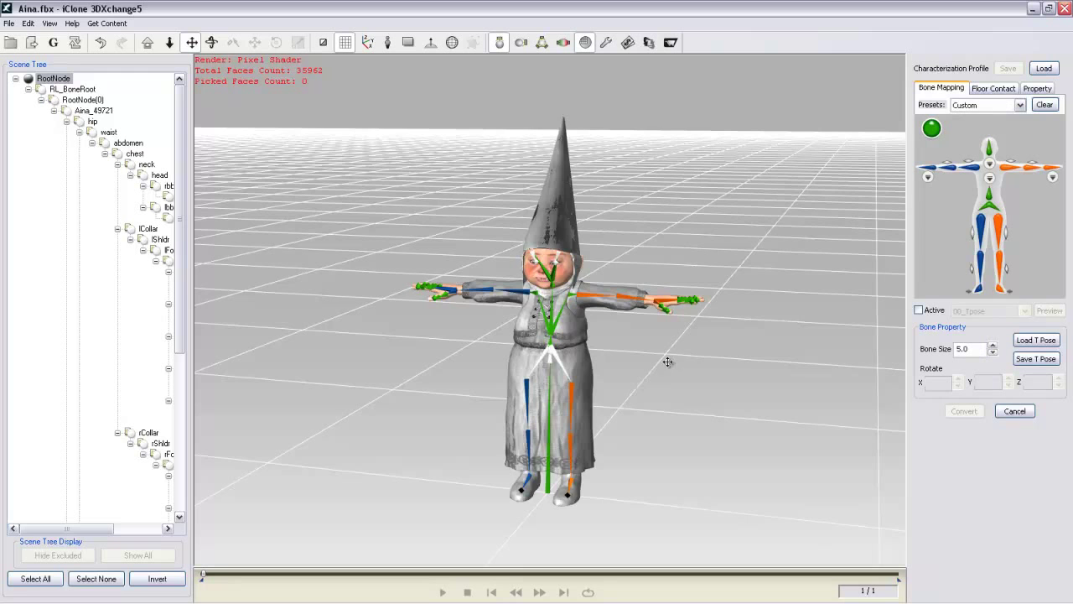
pyautogui.scroll(3, 668, 361)
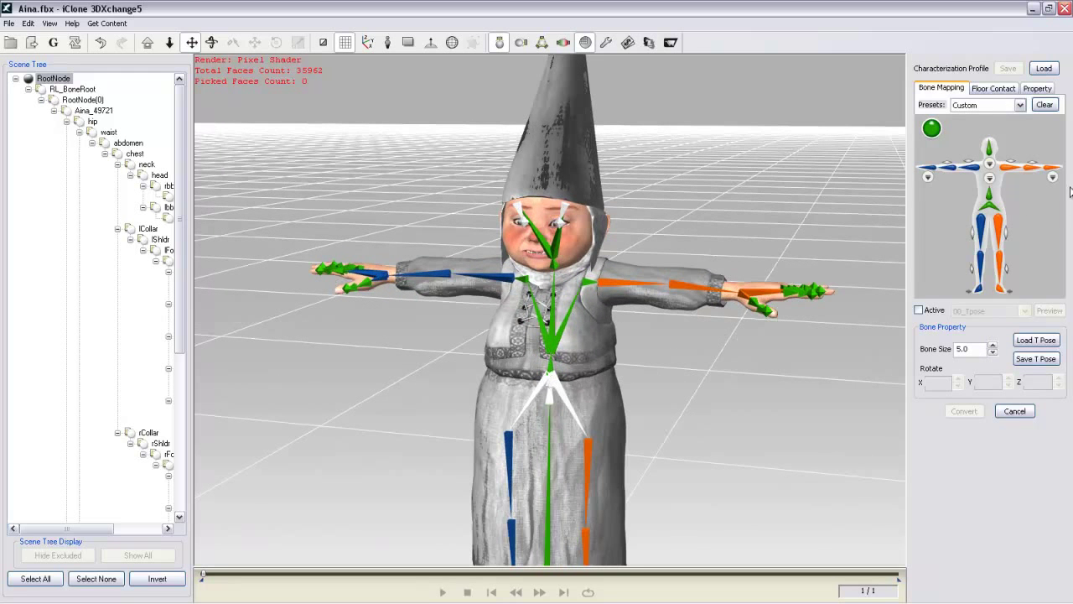
pyautogui.click(994, 194)
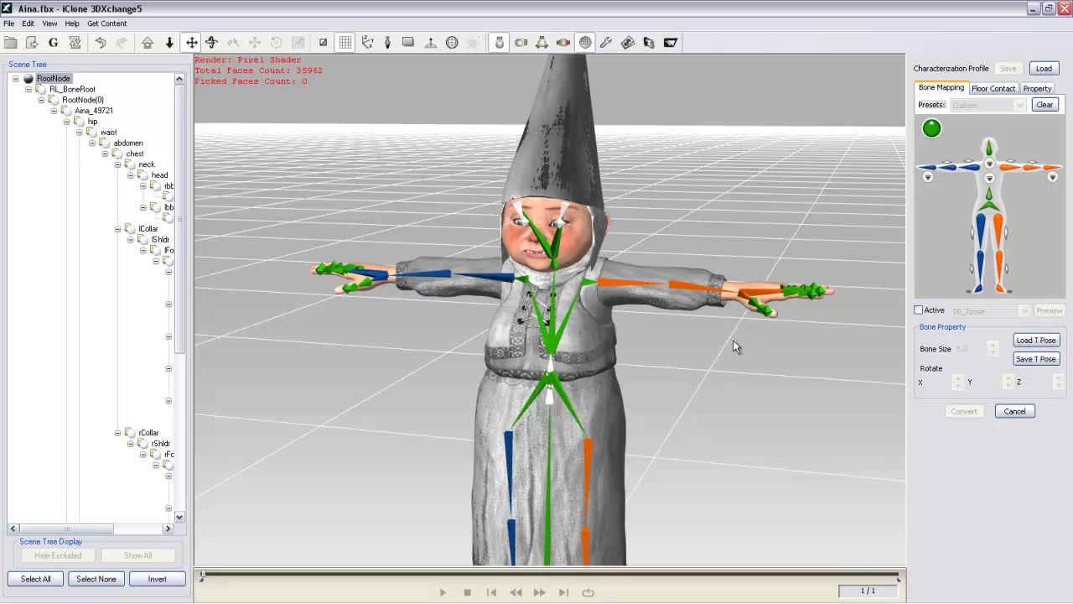
# - Map the lowest slots of the detailed spine chain to the successive bones from the waist up to the chest
pyautogui.click(990, 181)
pyautogui.click(989, 272)
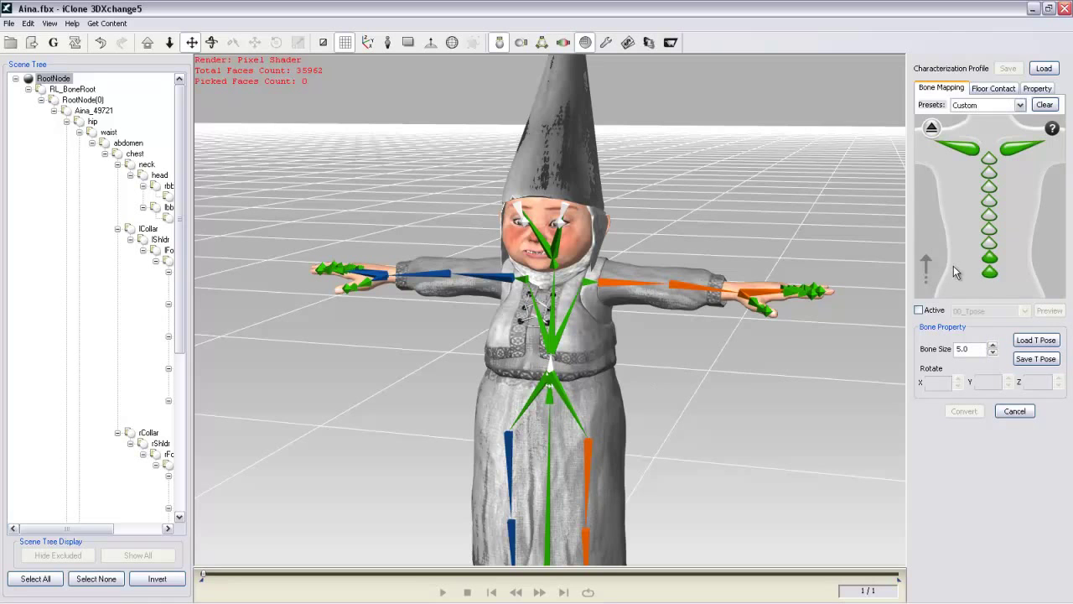
pyautogui.click(989, 267)
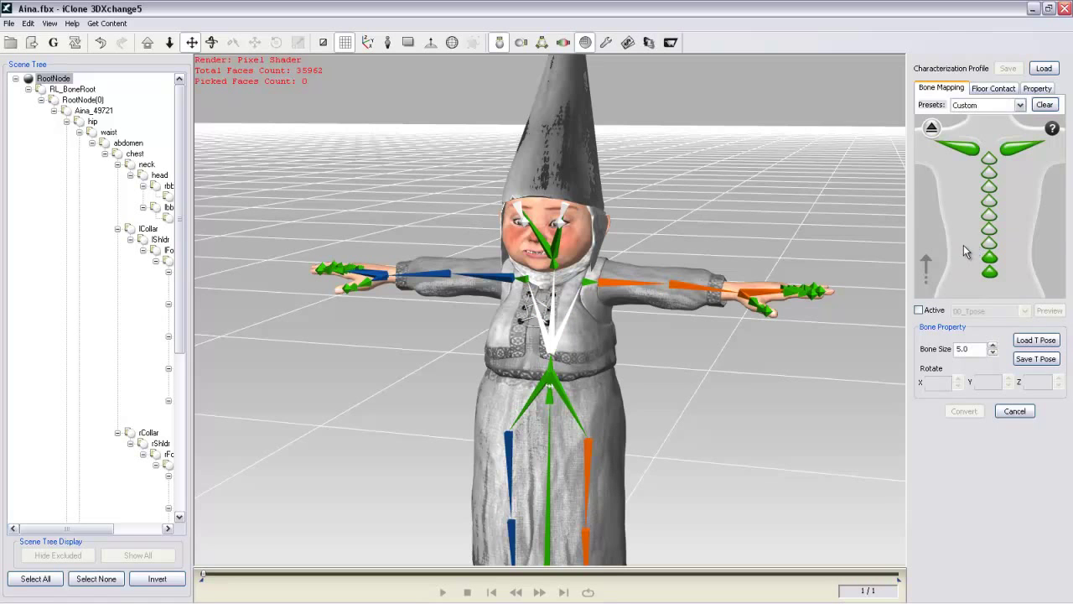
pyautogui.click(990, 244)
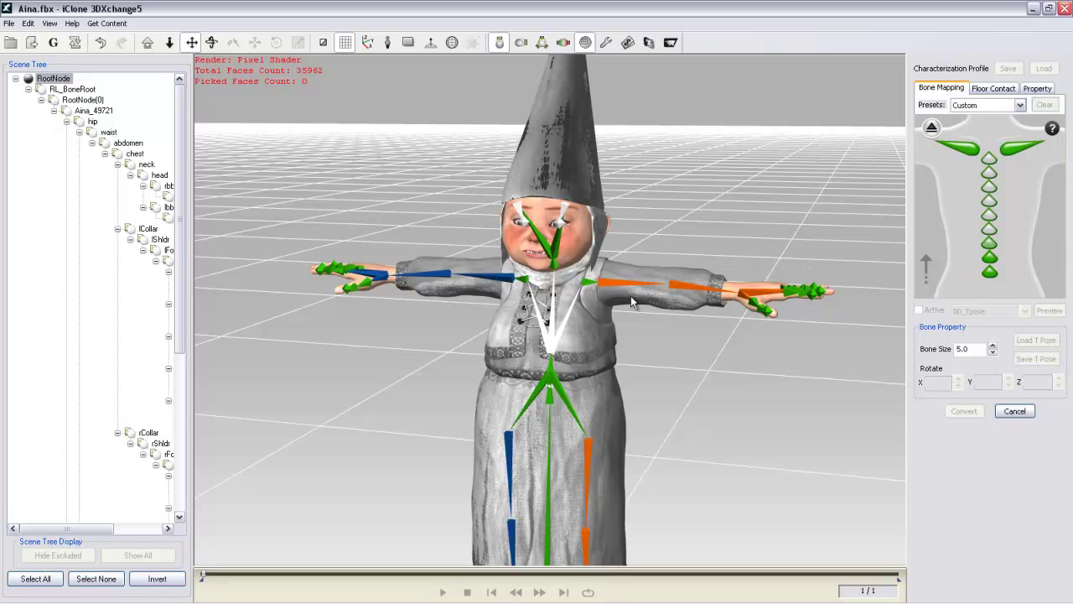
pyautogui.click(551, 338)
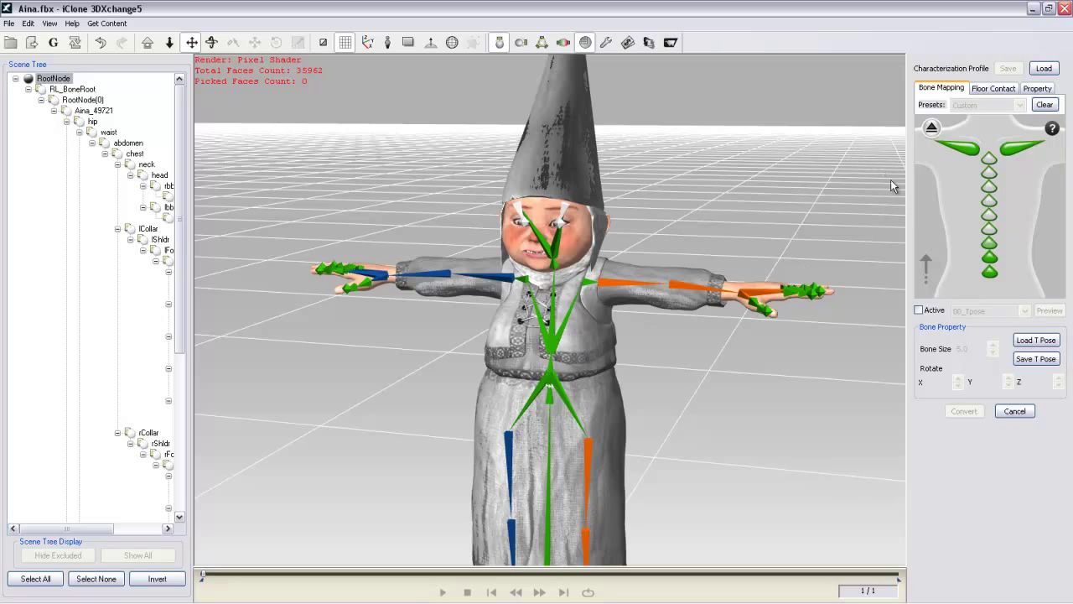
pyautogui.click(931, 129)
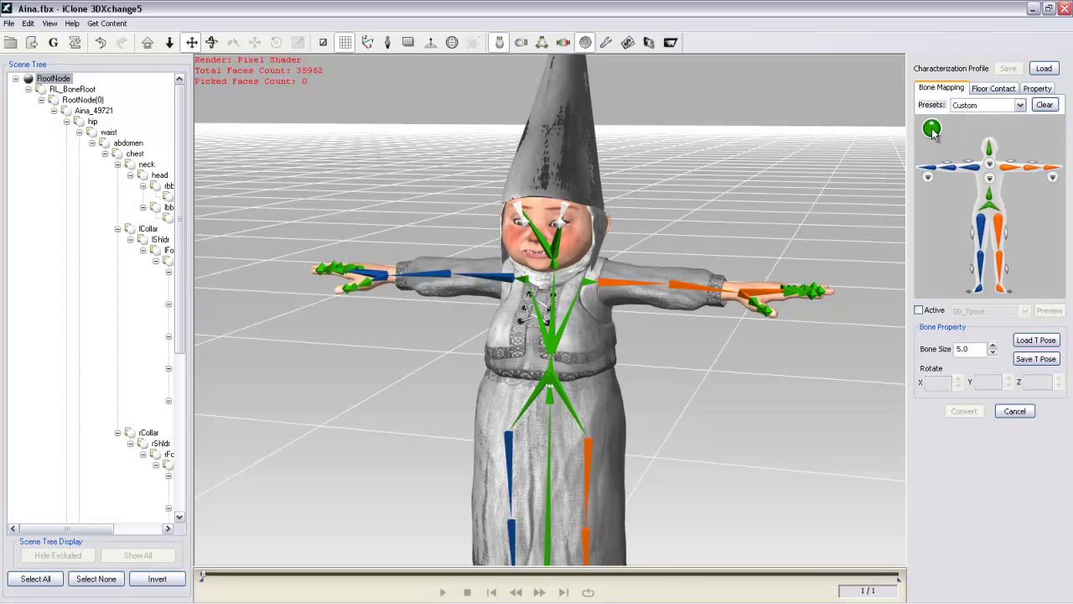
# - Raise both arms by rotating the lShldr bone to Z 20 and the rShldr bone to Z 340
pyautogui.click(616, 287)
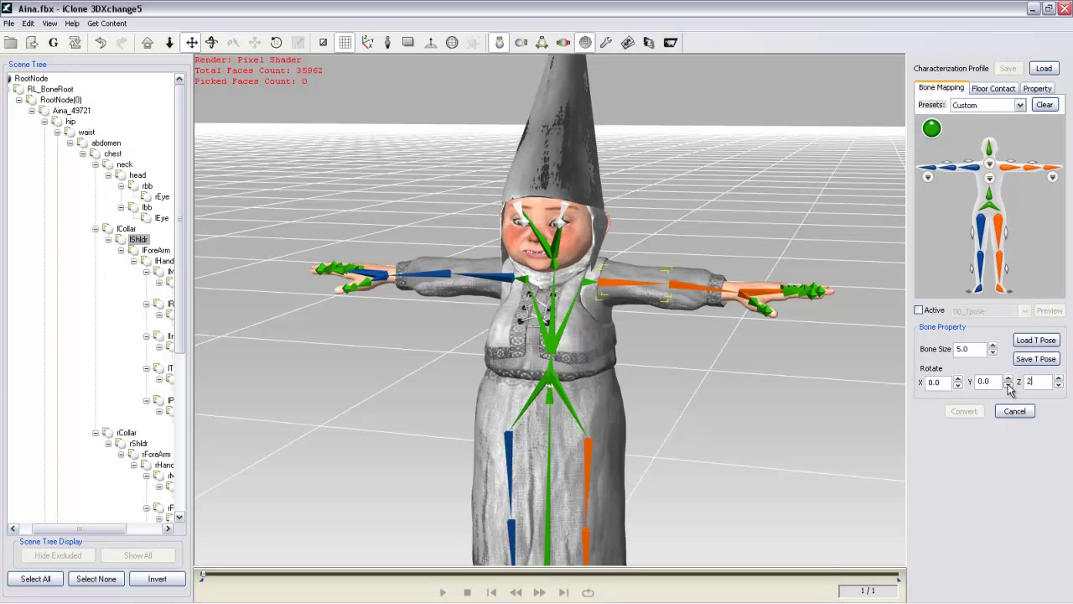
pyautogui.write('0')
pyautogui.press('Return')
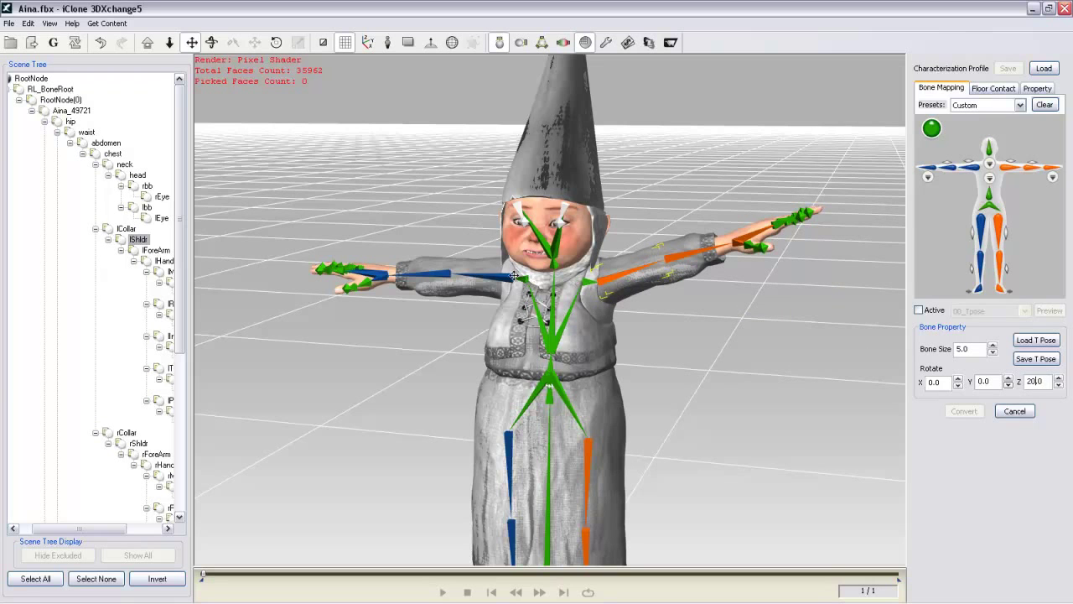
pyautogui.click(488, 276)
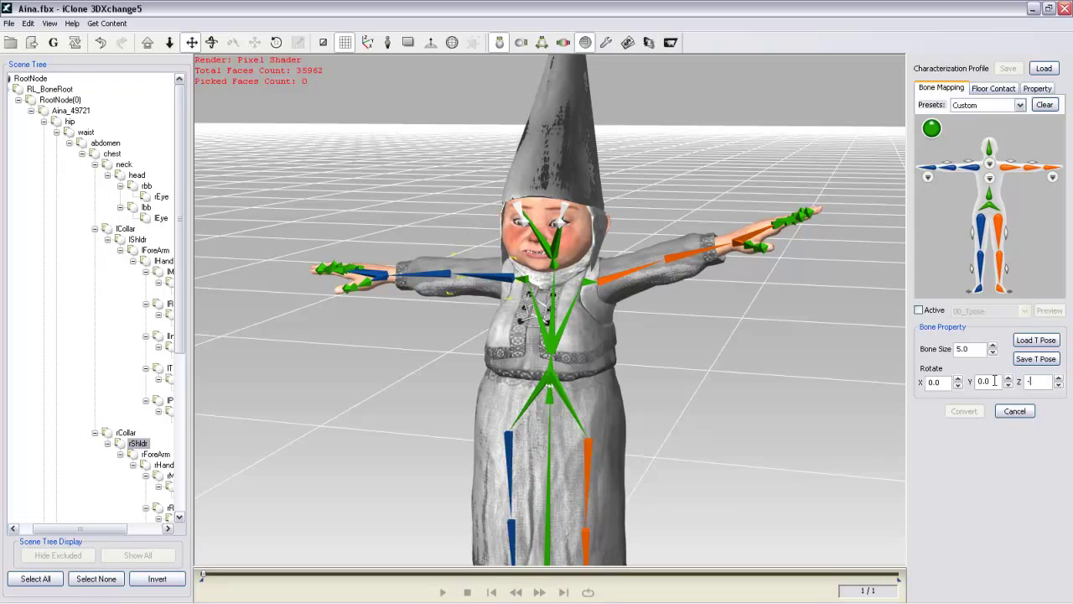
pyautogui.press('Return')
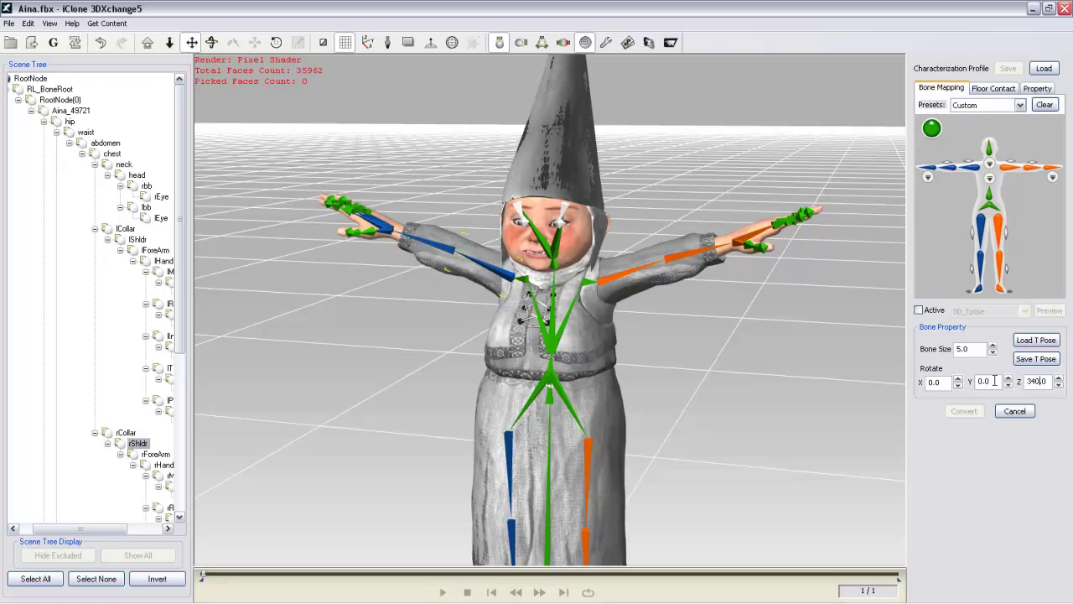
# - Activate the bone mapping and preview the character with the 05_Lower01 Calibration motion, stopping playback partway
pyautogui.click(919, 309)
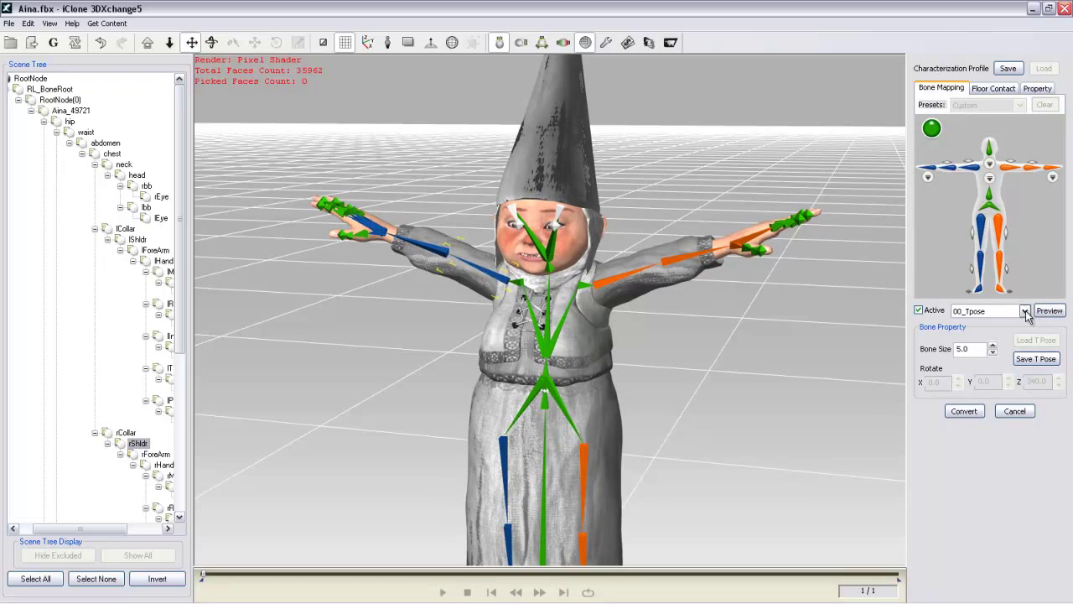
pyautogui.click(1024, 311)
pyautogui.click(1021, 370)
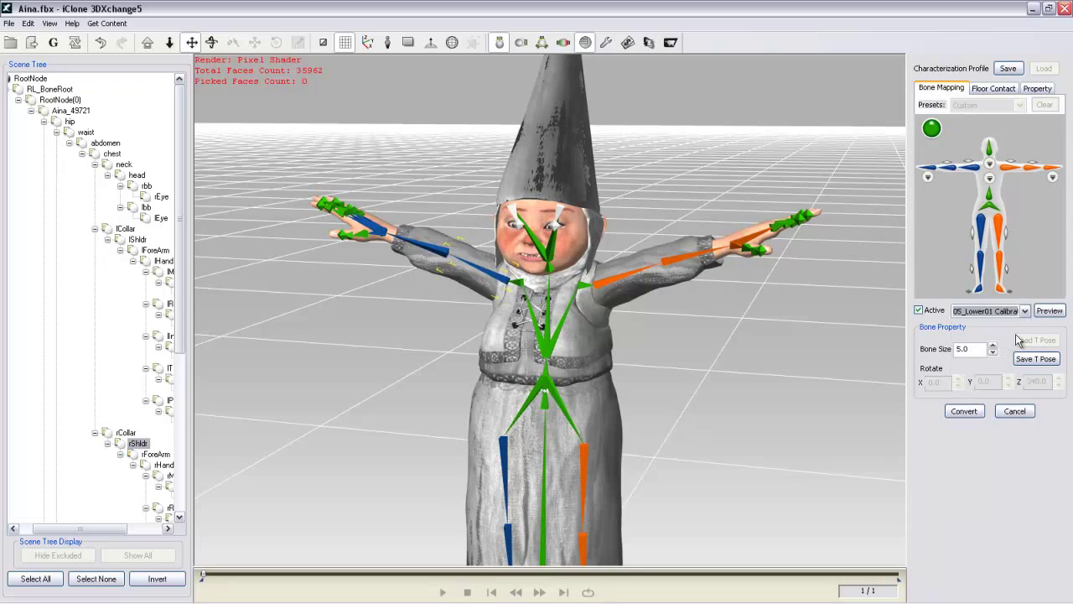
pyautogui.click(1049, 310)
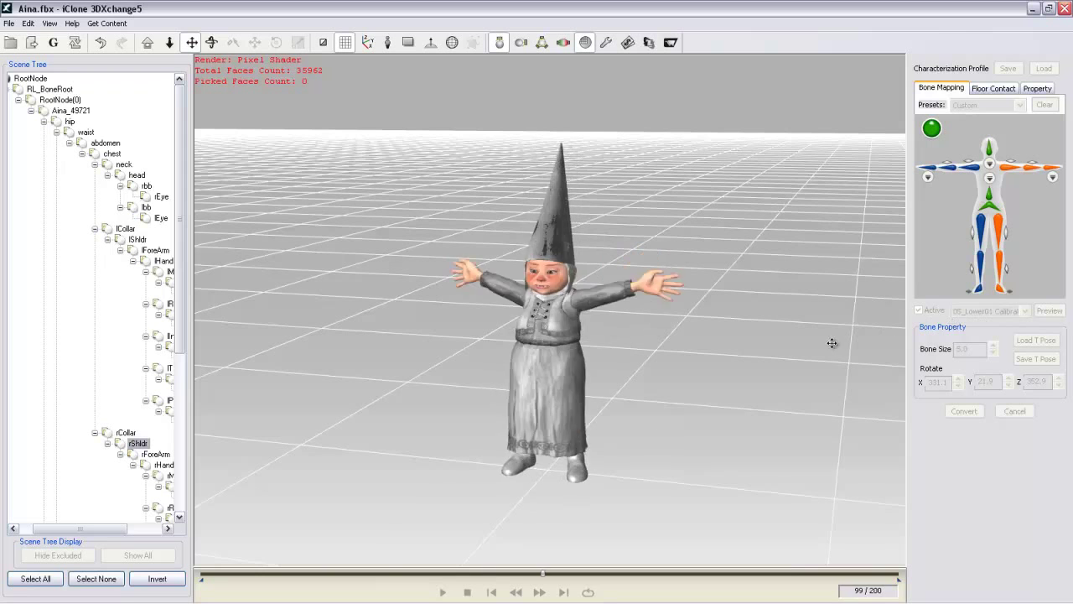
pyautogui.click(470, 591)
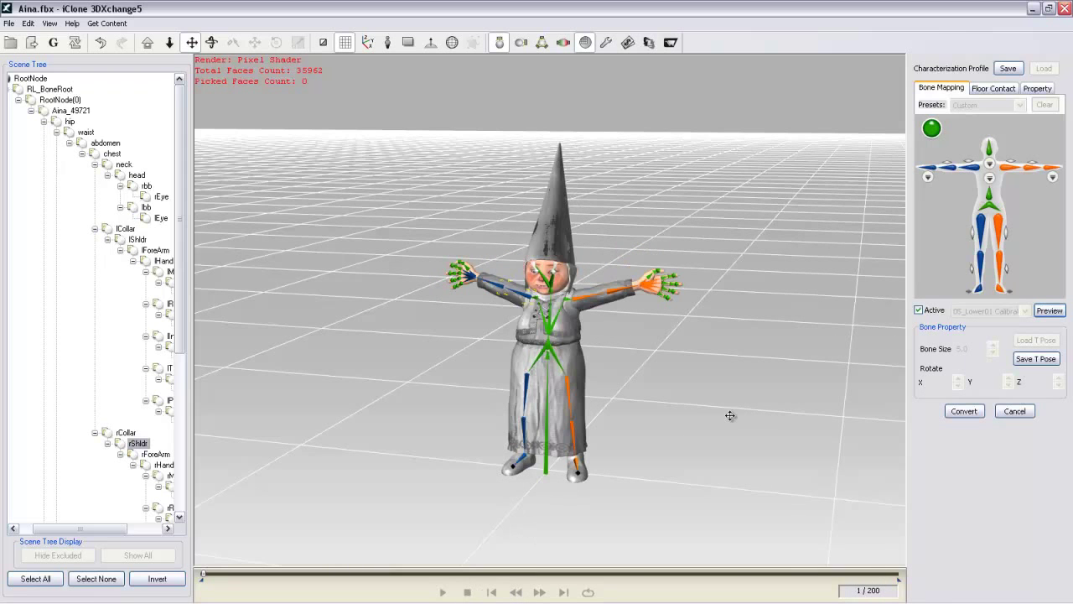
# - Preview the 06_Lower02 Calibration motion twice to check how the skirt deforms as the legs move
pyautogui.click(1022, 311)
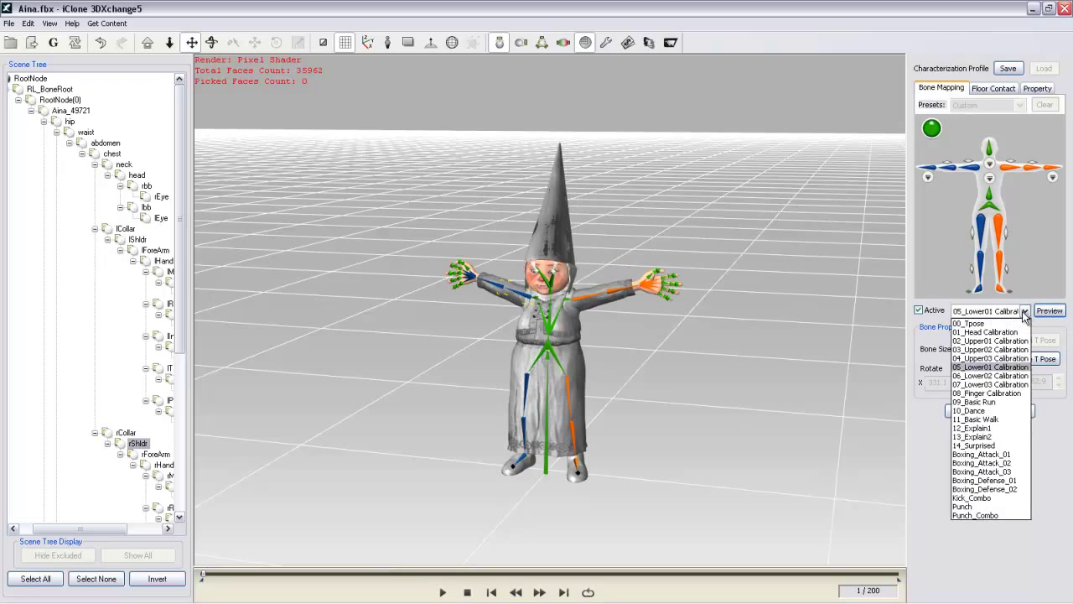
pyautogui.click(1029, 361)
pyautogui.click(1049, 311)
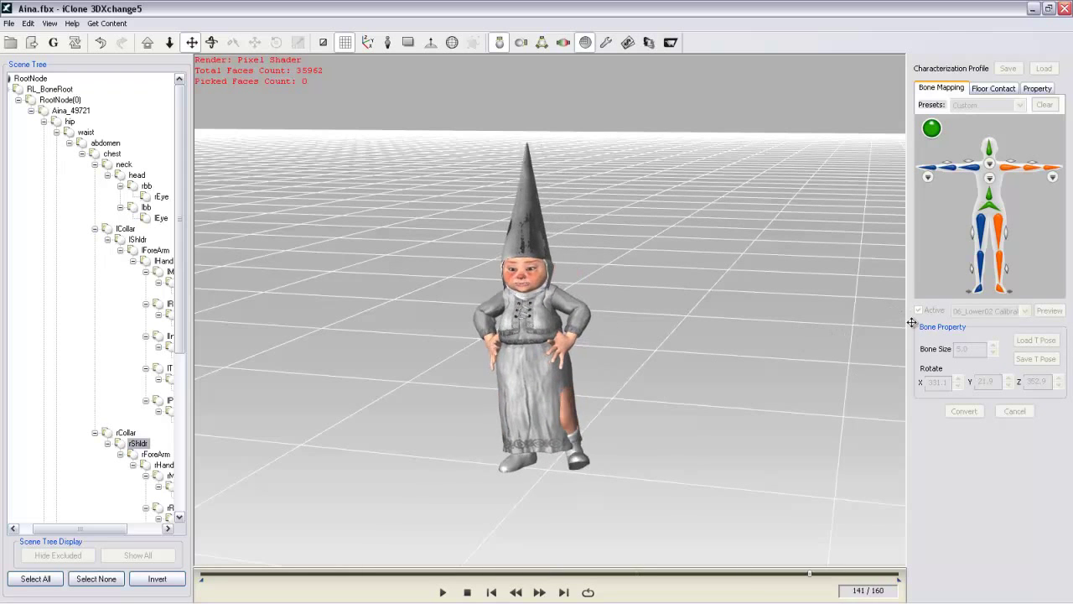
pyautogui.click(468, 593)
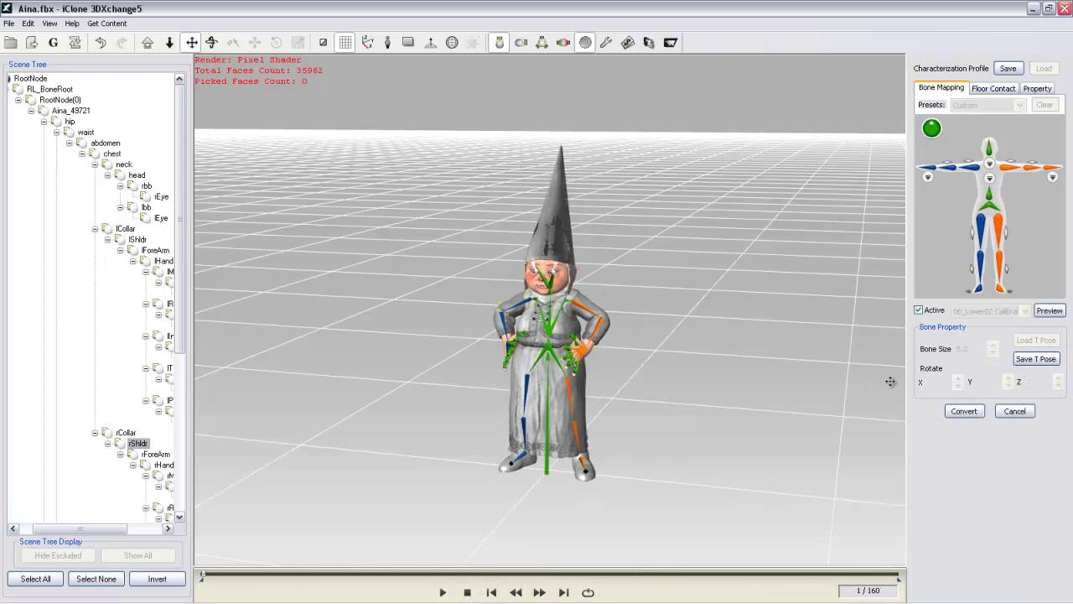
pyautogui.click(1055, 314)
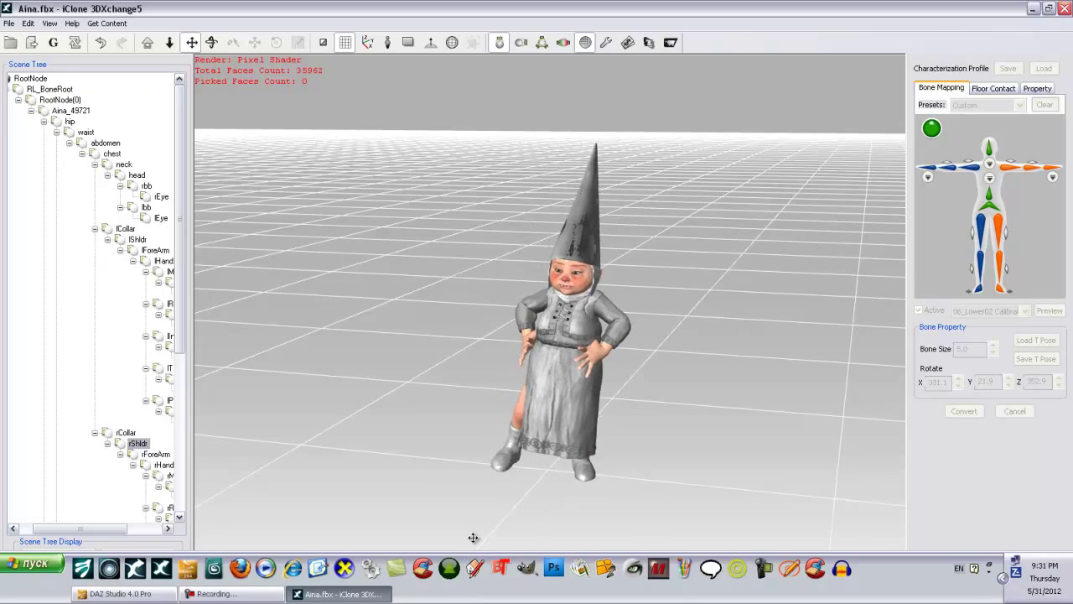
pyautogui.click(471, 592)
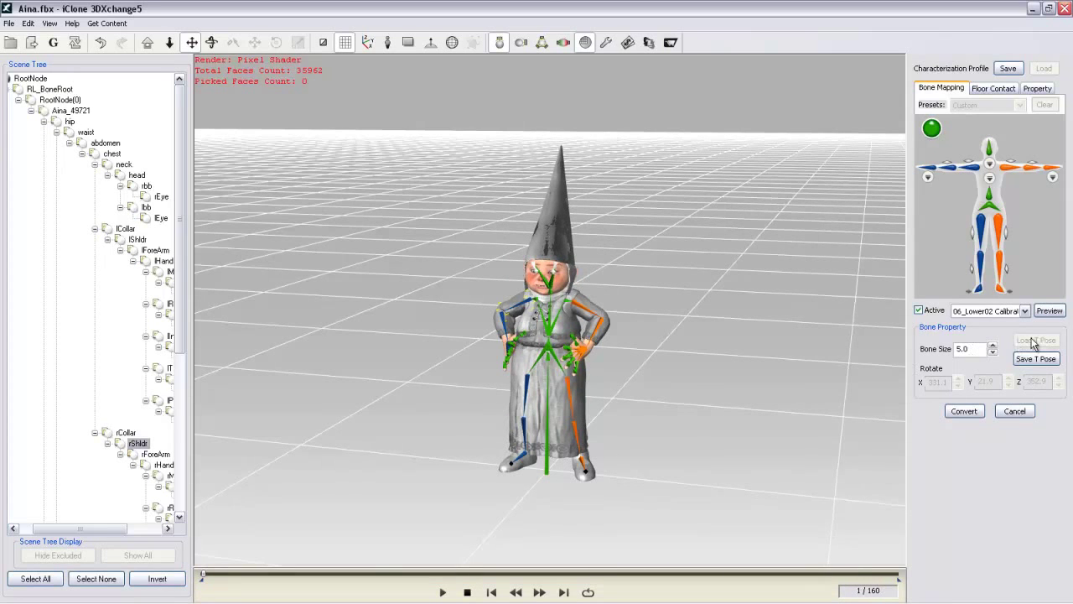
# - Preview the character with the 07_Lower03 Calibration motion and stop the playback
pyautogui.click(1025, 311)
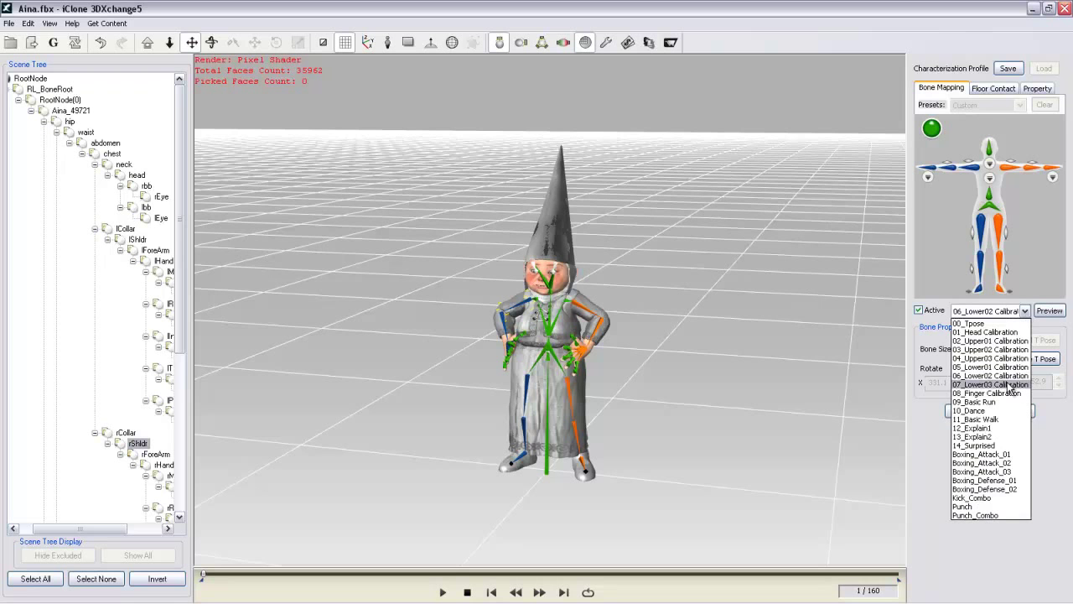
pyautogui.click(1010, 386)
pyautogui.click(1049, 311)
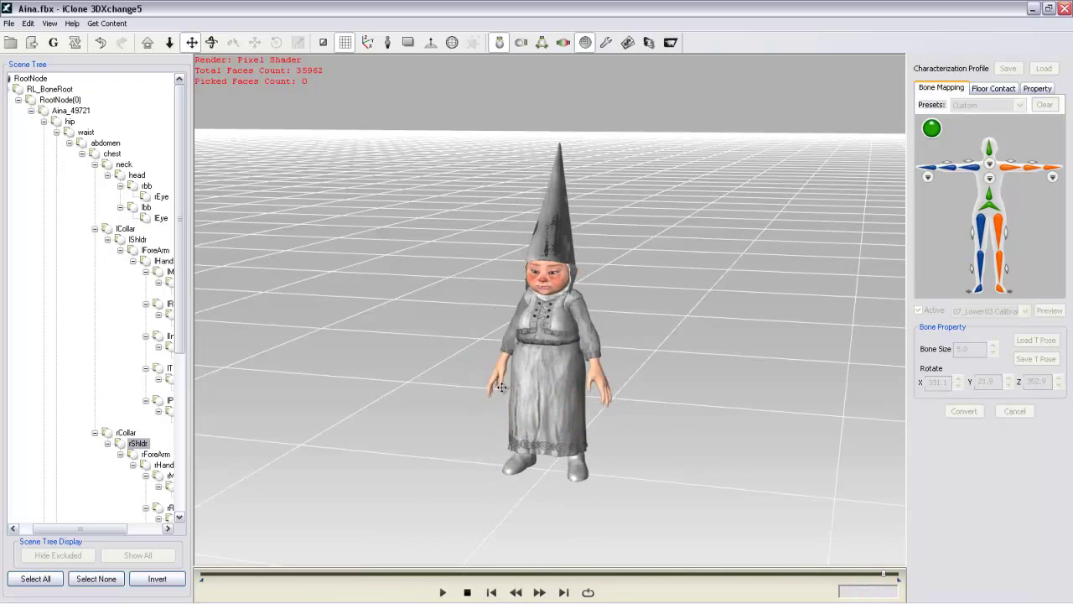
pyautogui.click(466, 593)
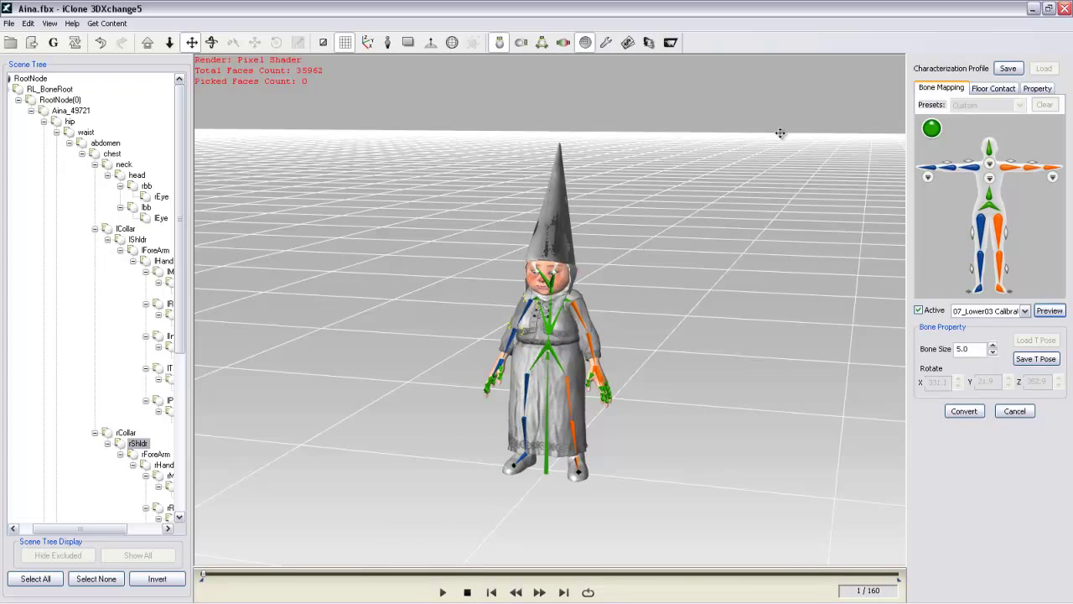
# - Close iClone 3DXchange5, discarding the character data without exporting it
pyautogui.click(1065, 8)
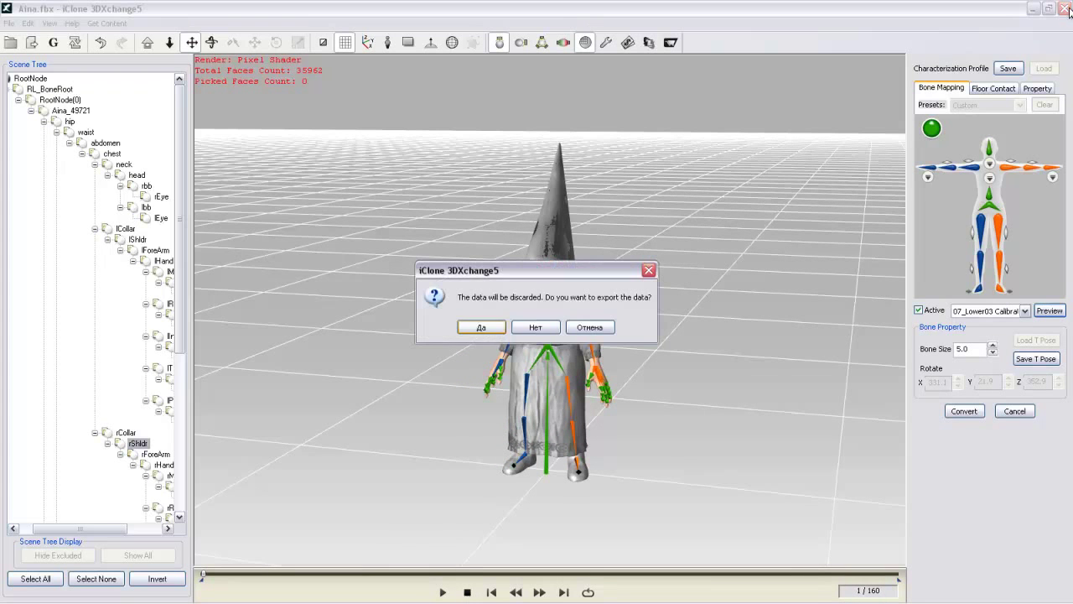
pyautogui.click(541, 332)
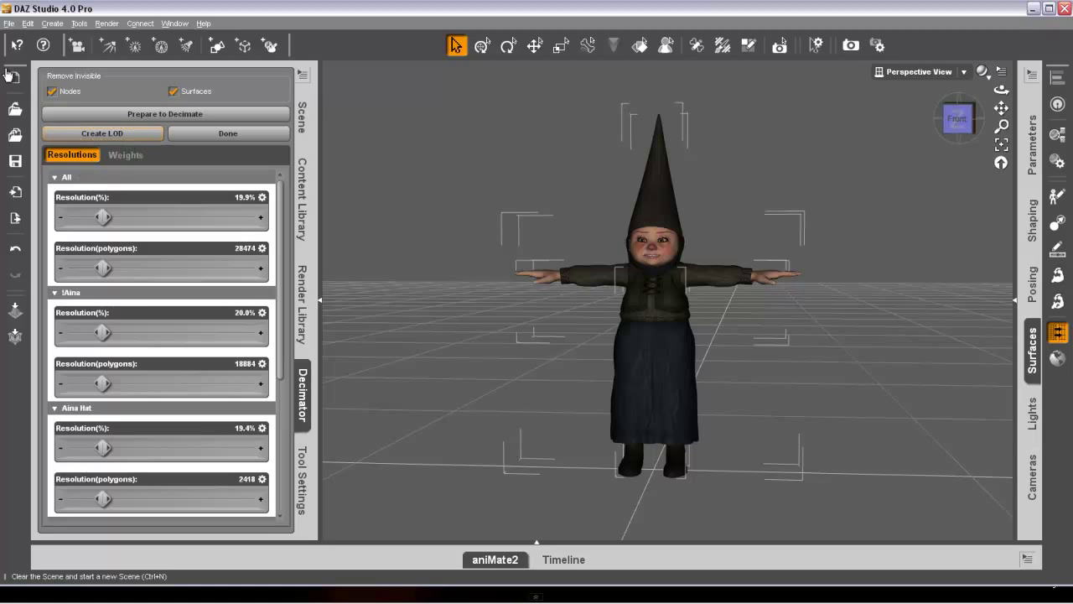
# - In DAZ Studio, export the dressed character as a Wavefront Object file named Aina2 in the Nursoda folder, using existing groups
pyautogui.click(9, 23)
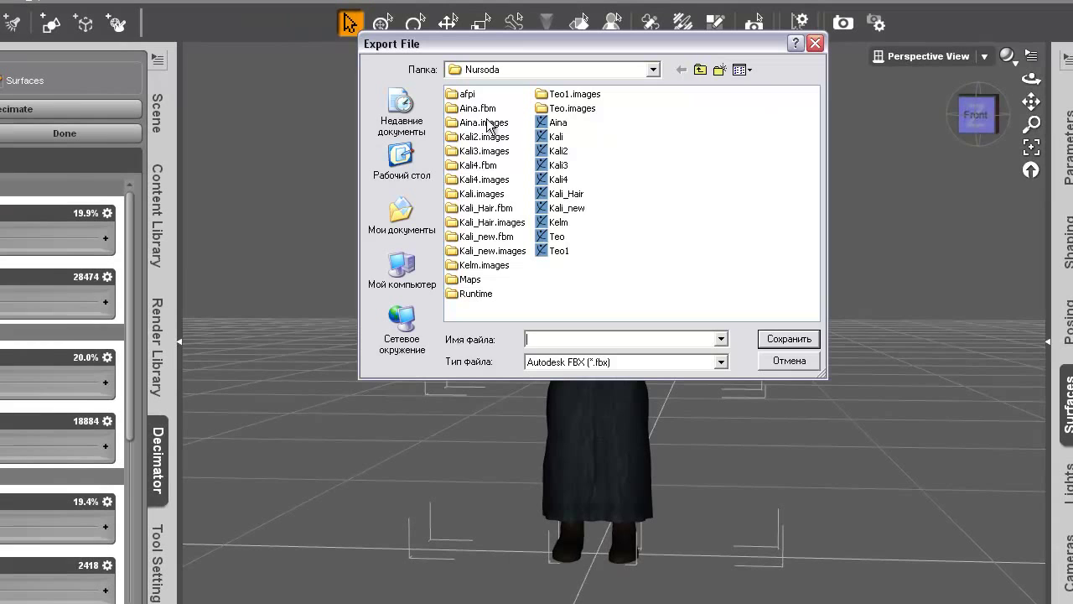
pyautogui.click(720, 361)
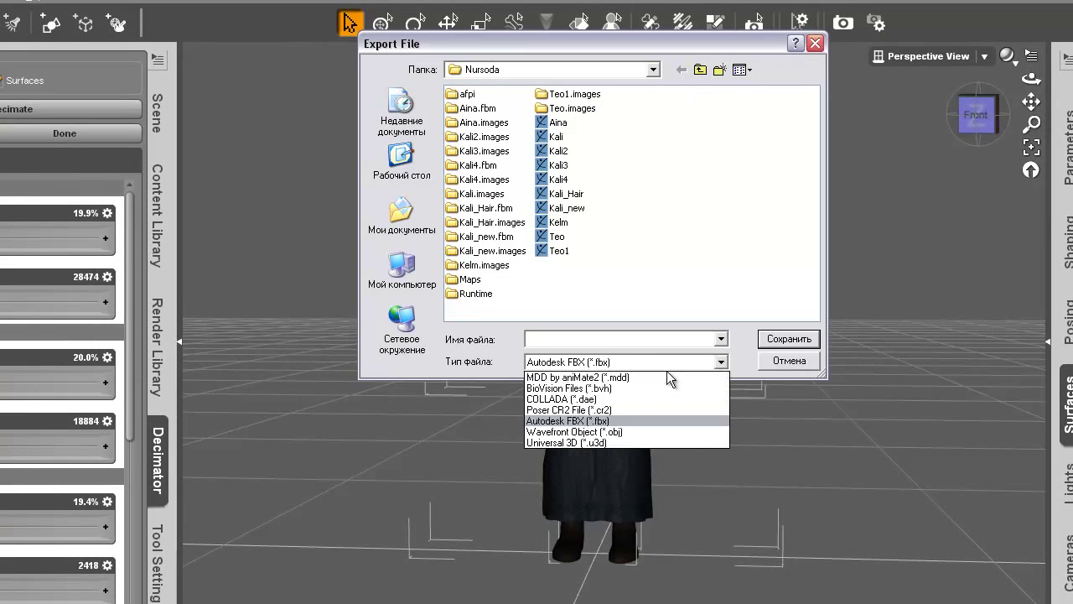
pyautogui.click(579, 431)
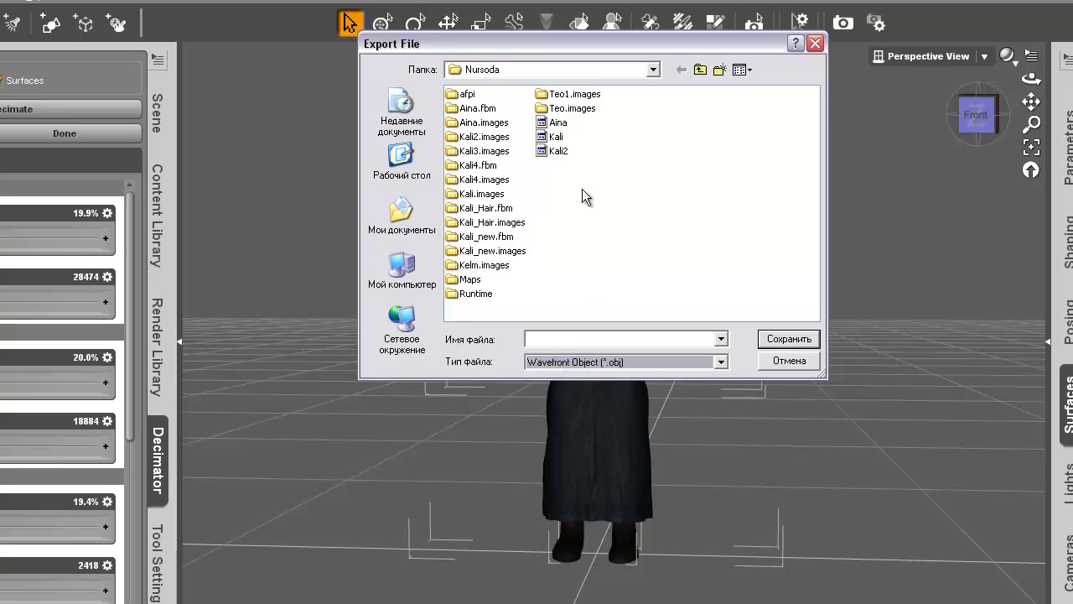
pyautogui.click(559, 125)
pyautogui.doubleClick(563, 340)
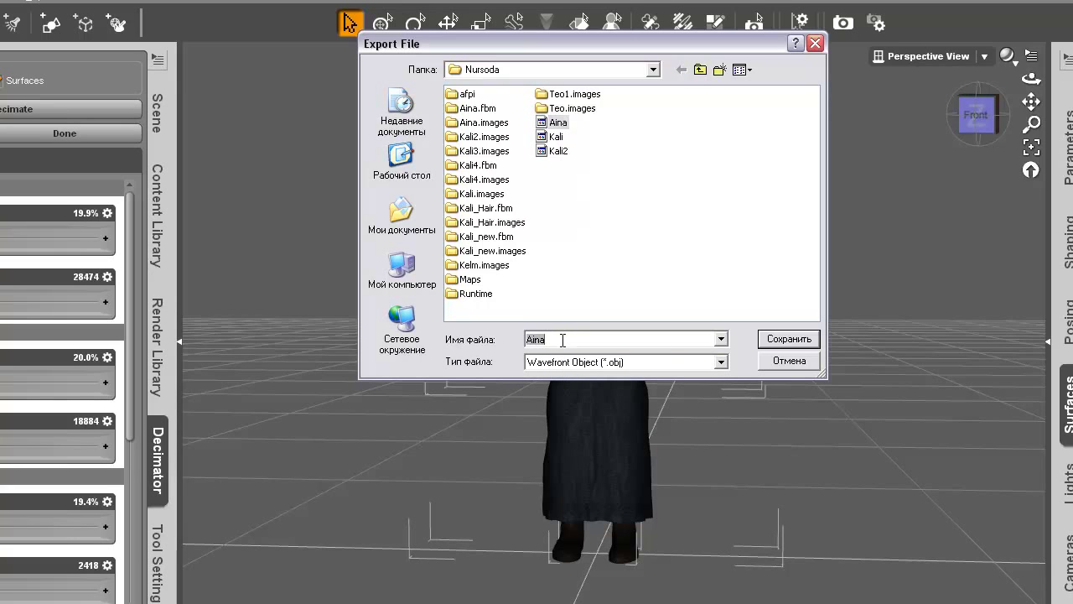
pyautogui.write('2')
pyautogui.click(789, 339)
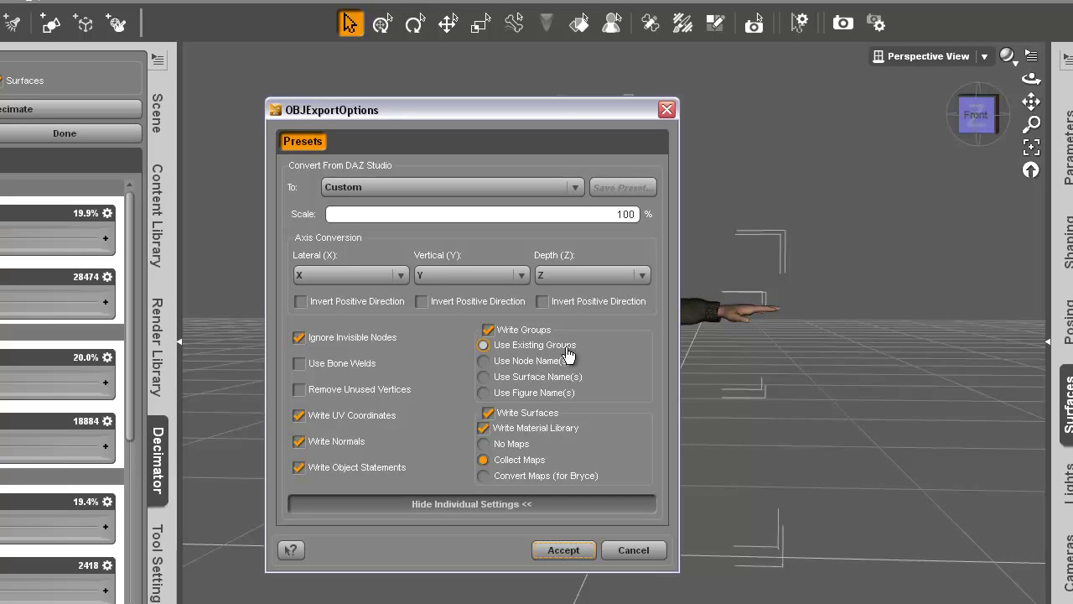
pyautogui.click(539, 349)
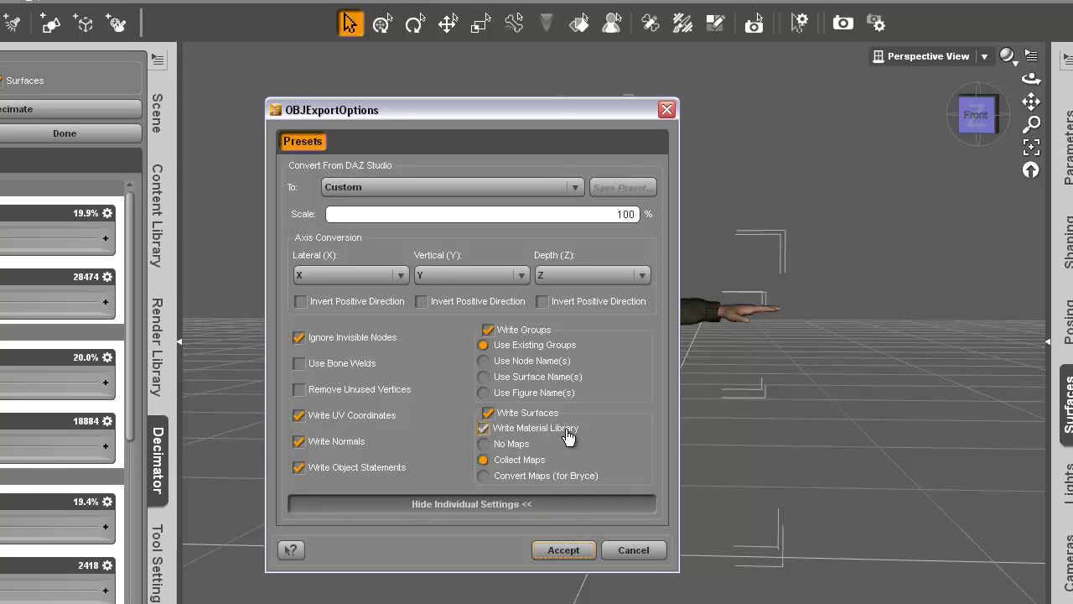
pyautogui.click(562, 557)
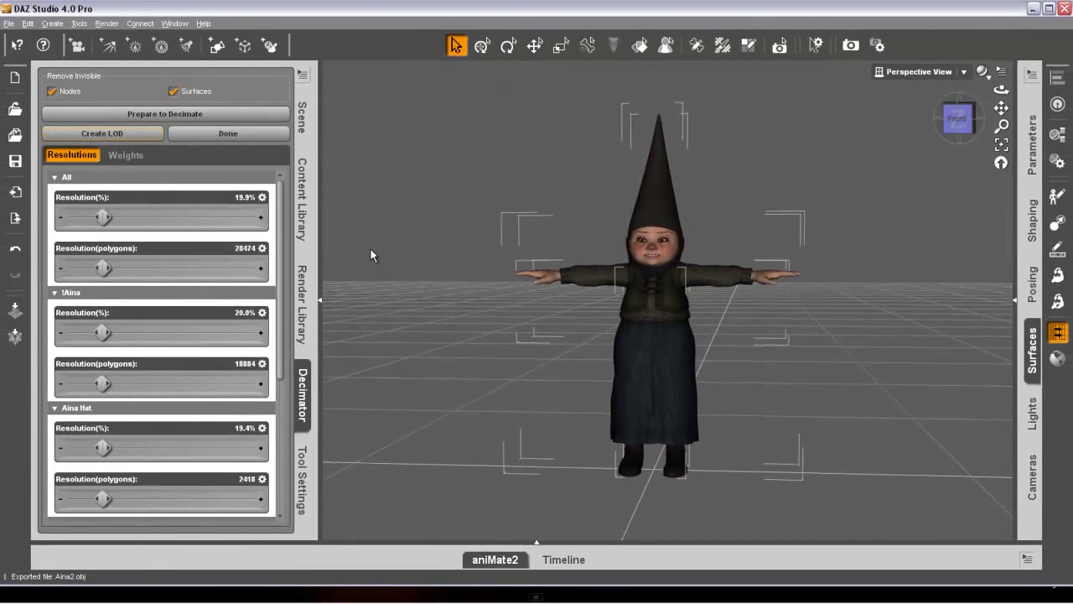
# - Remove the Aina boots, hat, shirt vest and skirt from the scene, keeping only the !Aina figure
pyautogui.click(301, 121)
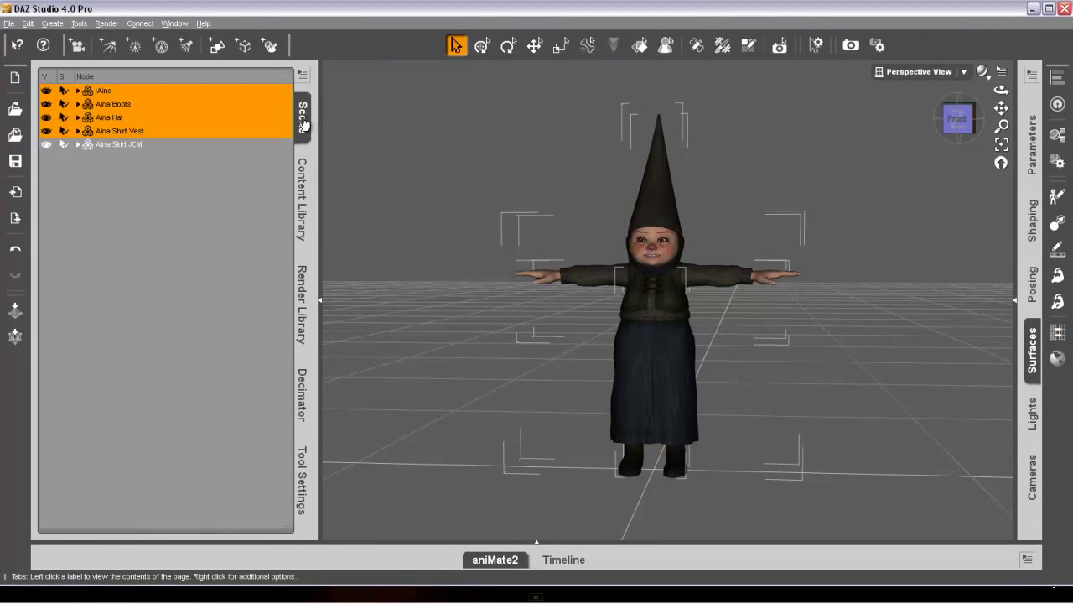
pyautogui.click(225, 235)
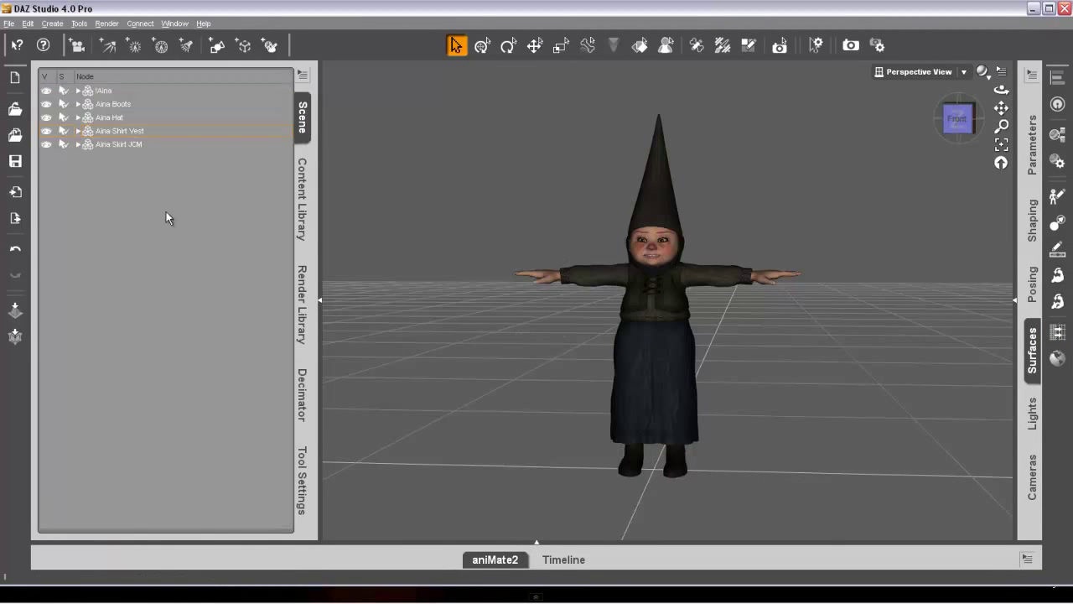
pyautogui.click(105, 91)
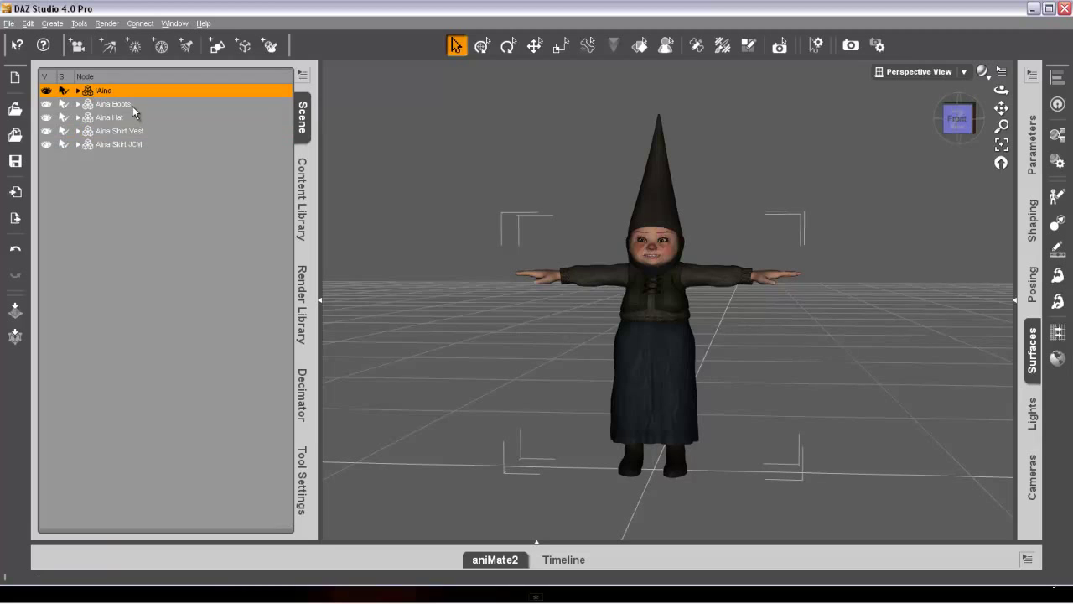
pyautogui.rightClick(113, 106)
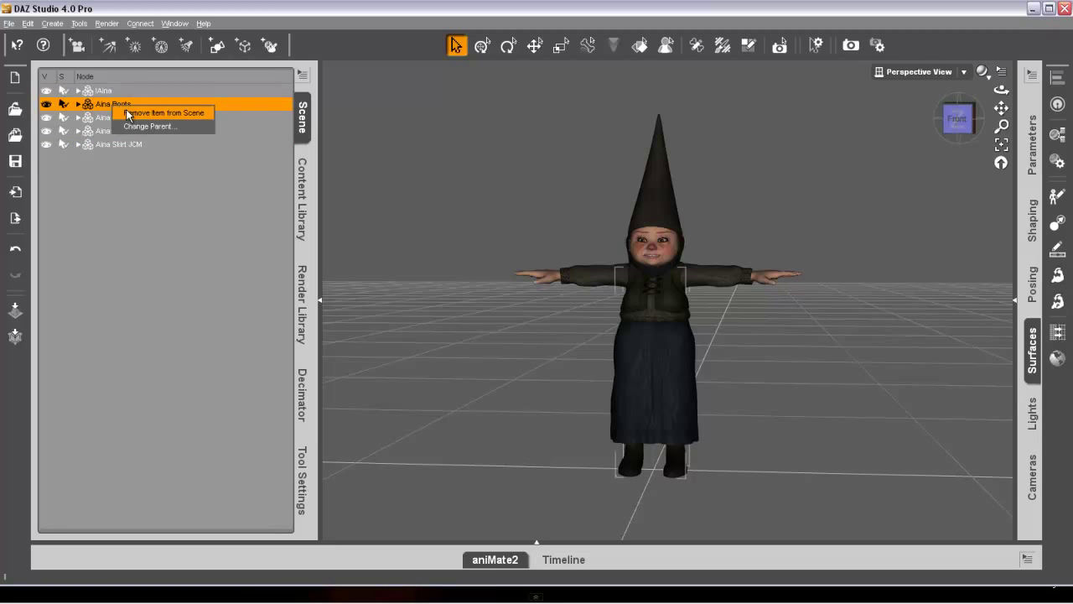
pyautogui.click(123, 110)
pyautogui.rightClick(117, 106)
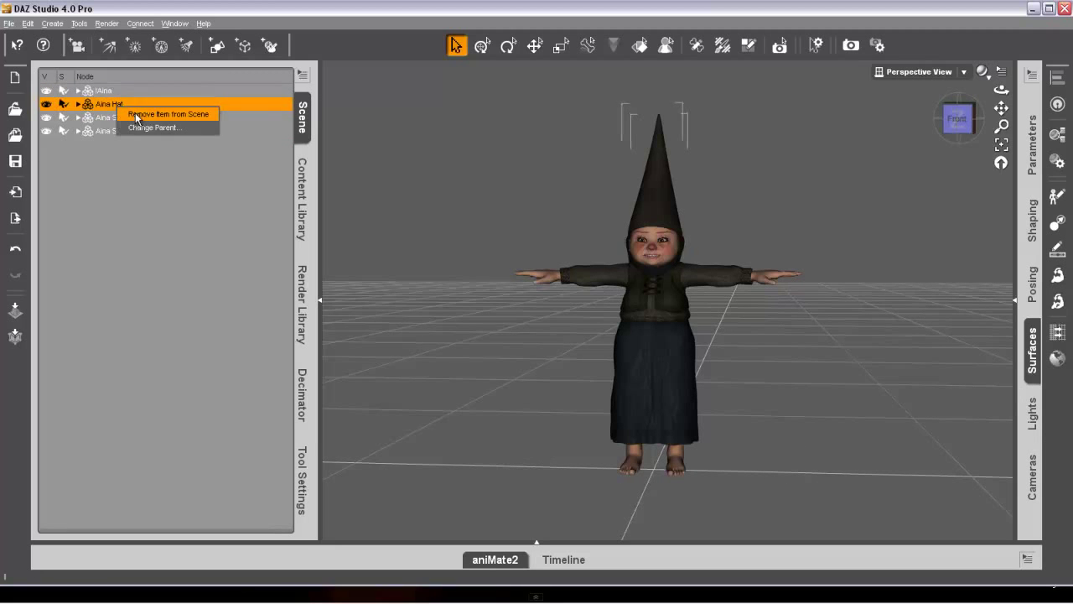
pyautogui.click(138, 113)
pyautogui.rightClick(124, 105)
pyautogui.click(138, 112)
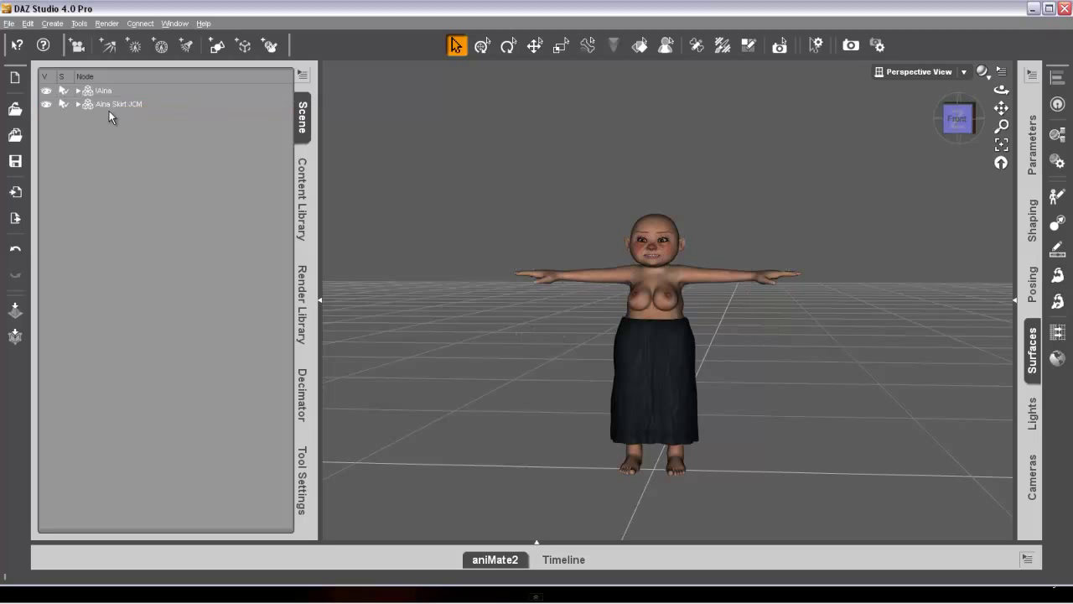
pyautogui.rightClick(117, 105)
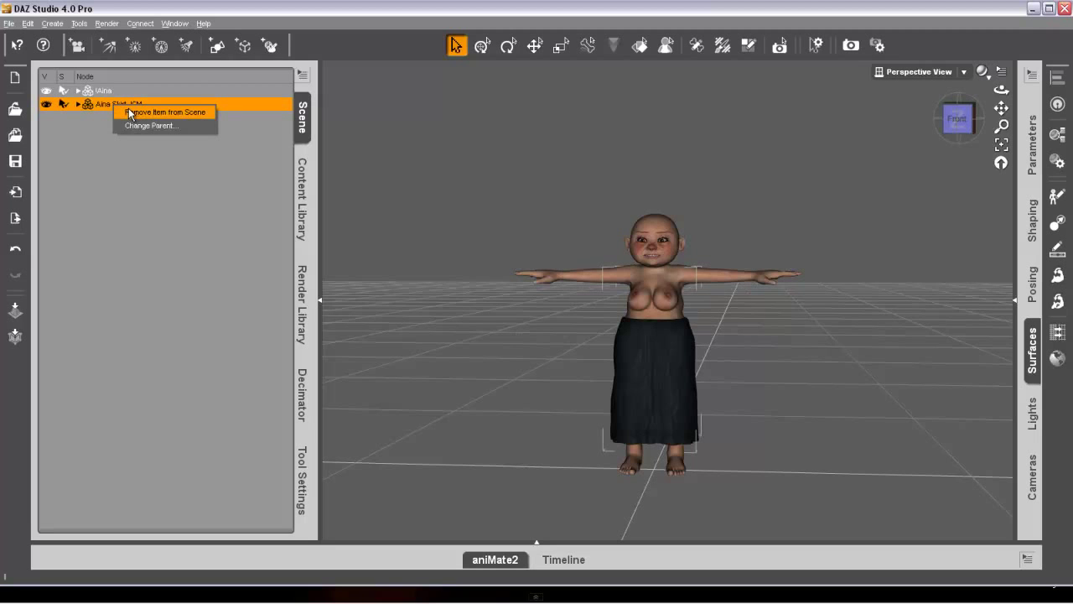
pyautogui.click(130, 113)
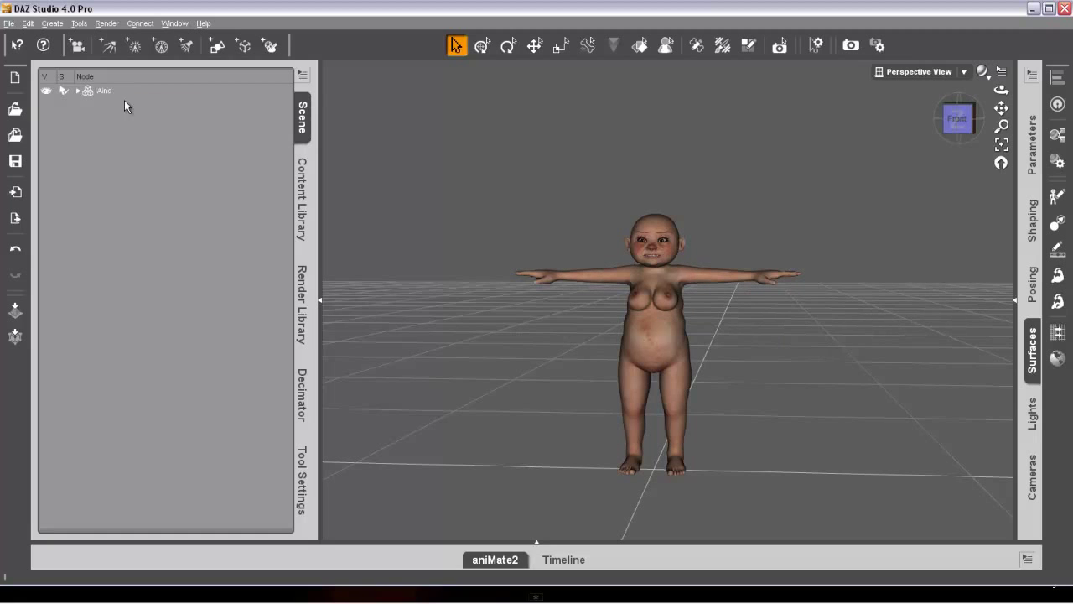
# - Convert the !Aina figure's rigging to General Weight Mapping
pyautogui.click(104, 93)
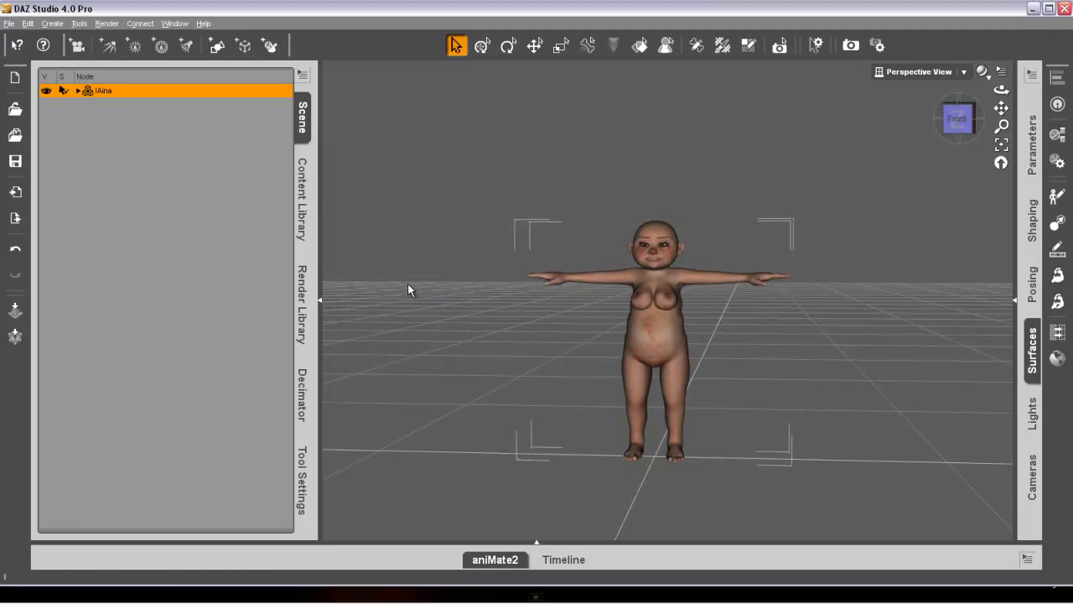
pyautogui.click(26, 23)
pyautogui.moveTo(58, 127)
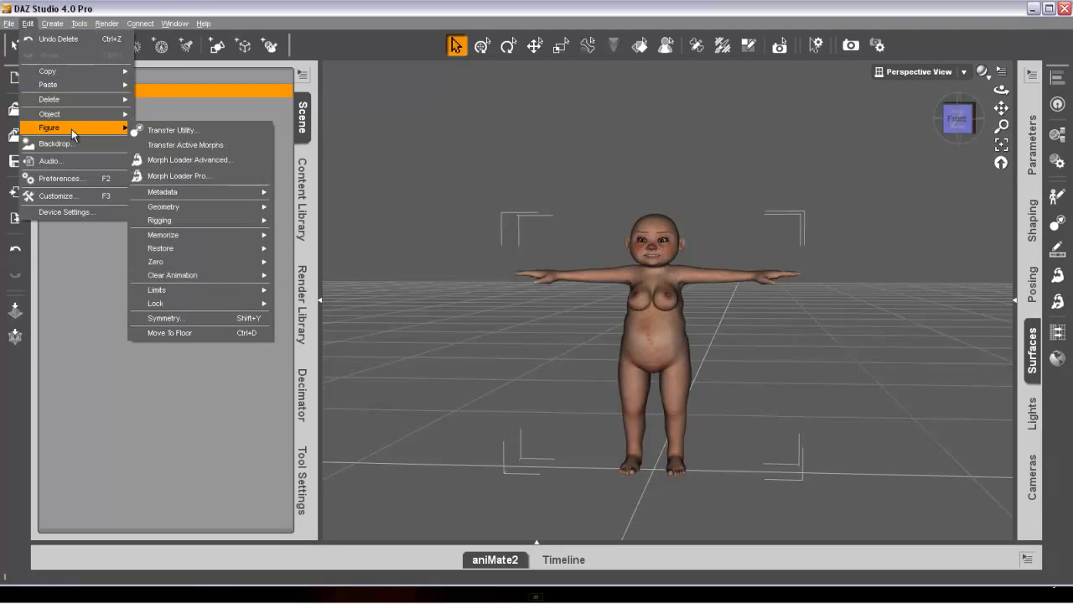
pyautogui.moveTo(201, 223)
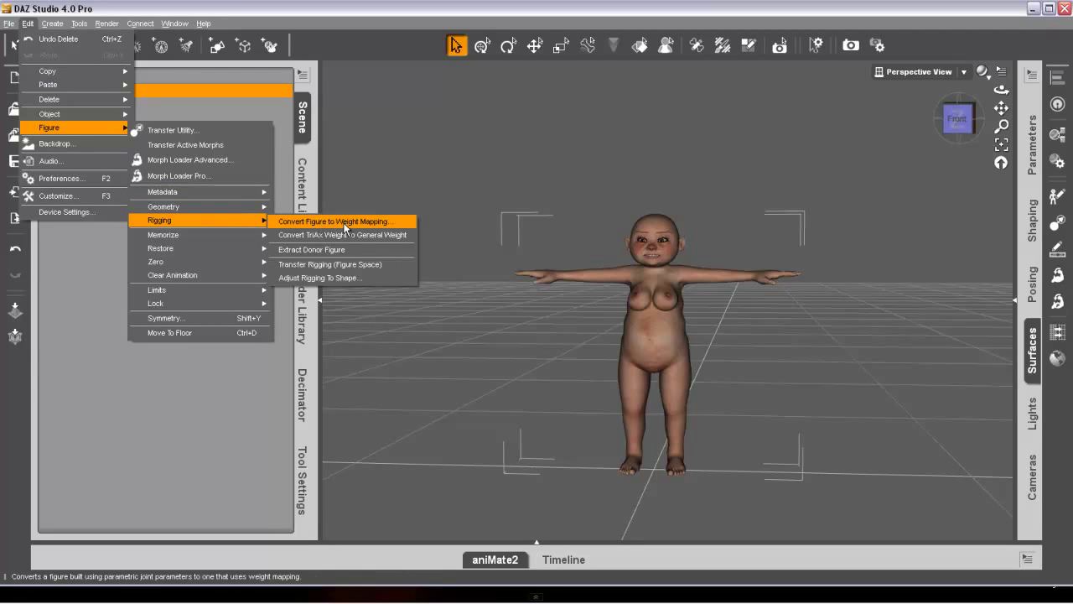
pyautogui.click(349, 223)
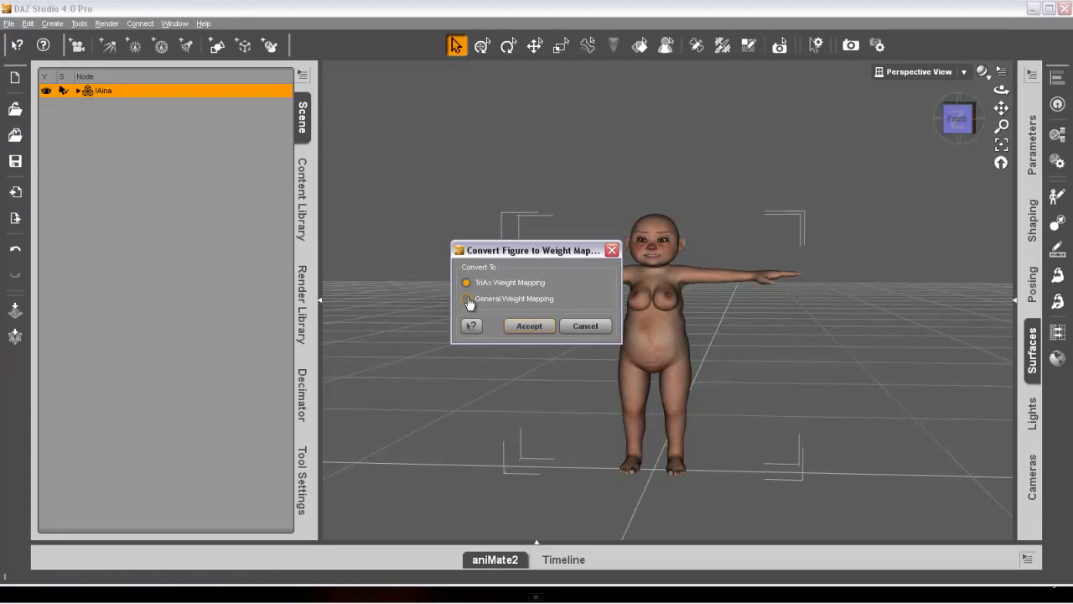
pyautogui.click(467, 302)
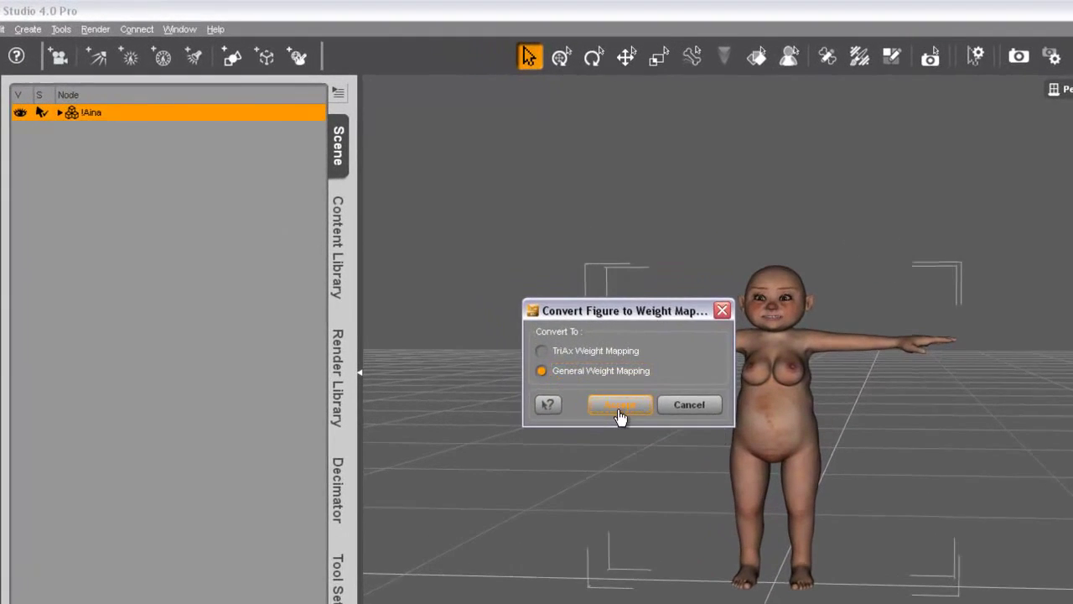
pyautogui.click(529, 325)
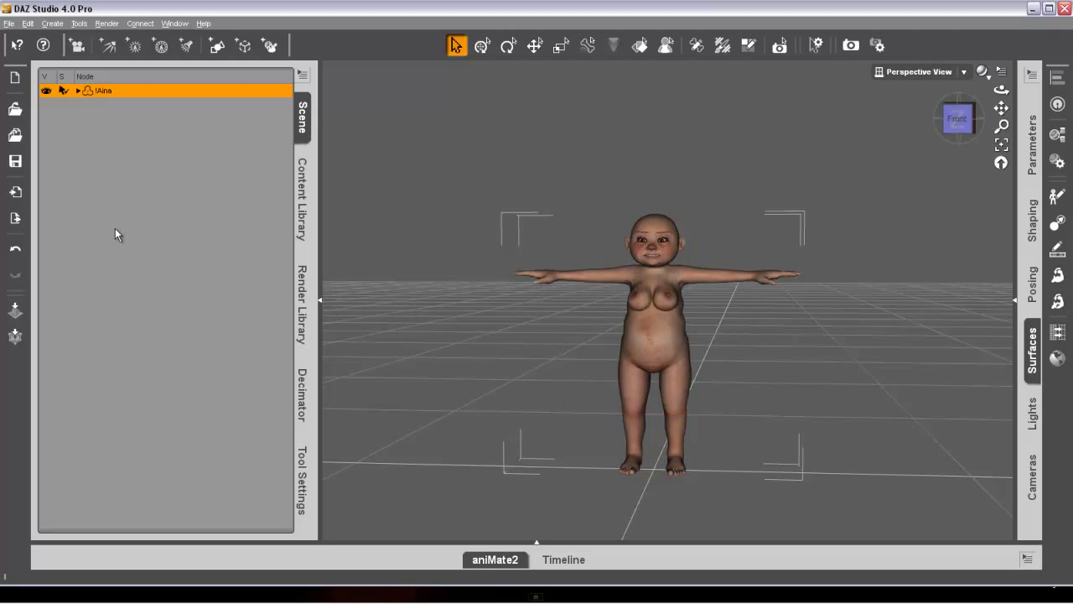
# - Import the Aina2 OBJ from the Nursoda folder at 100% scale with the DAZ Studio (1 unit = 1cm) preset, reading groups, UVs and materials
pyautogui.click(9, 24)
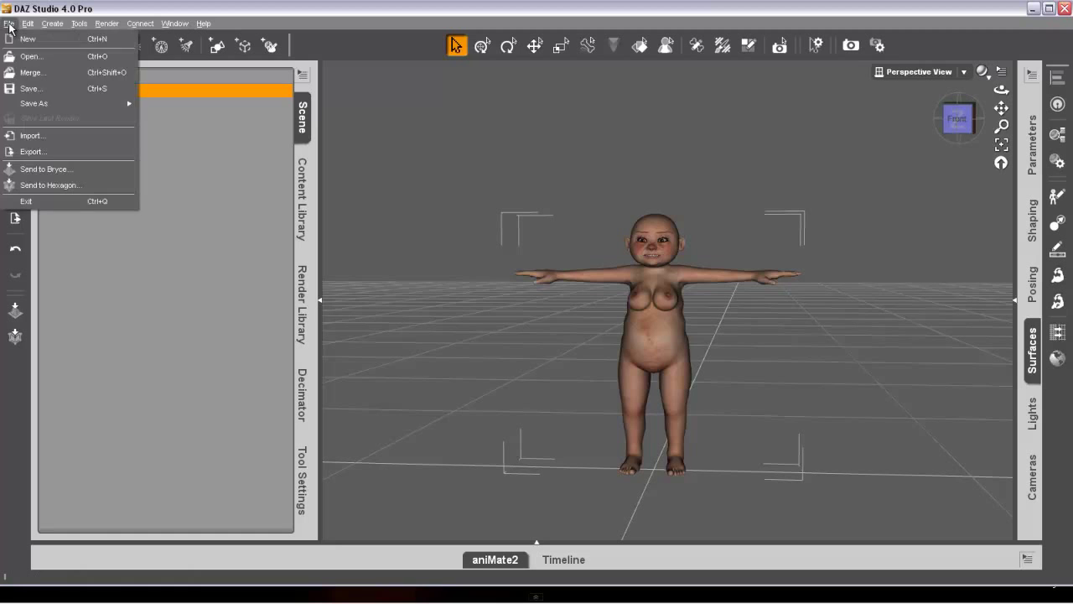
pyautogui.click(33, 139)
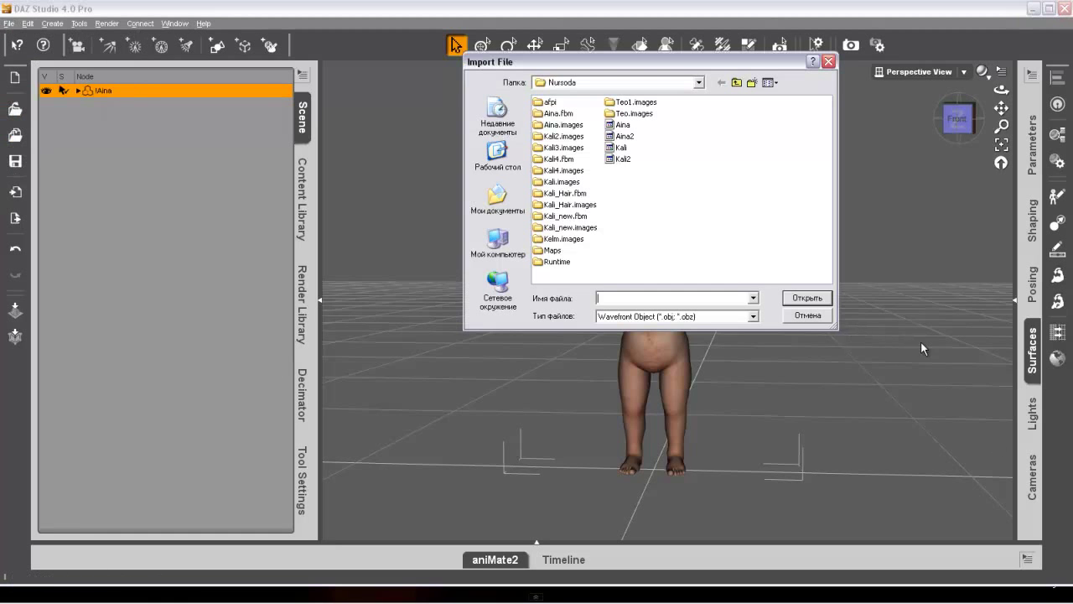
pyautogui.doubleClick(622, 136)
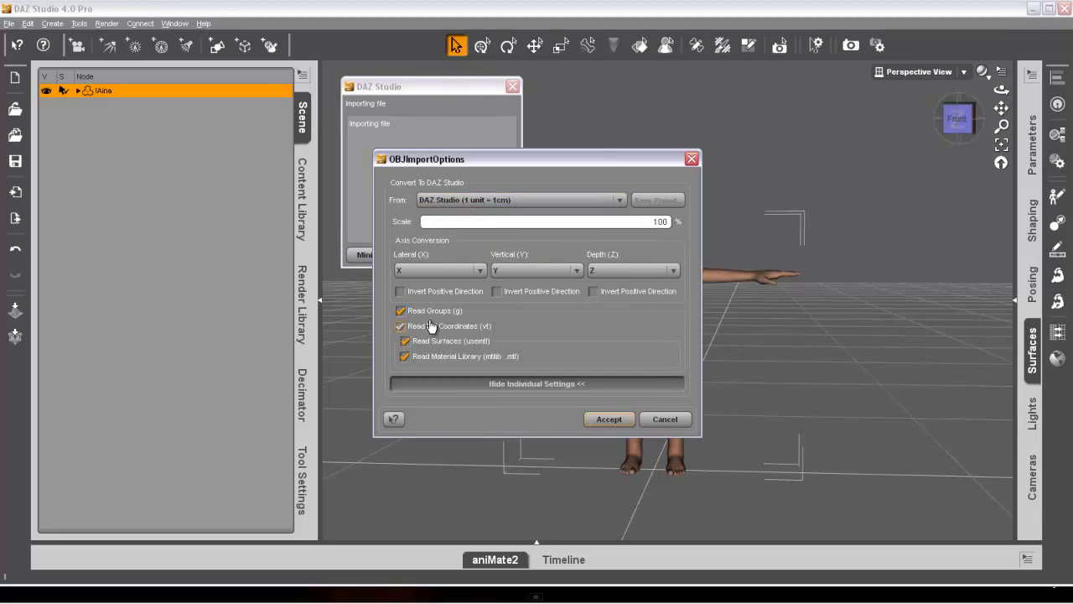
pyautogui.click(605, 423)
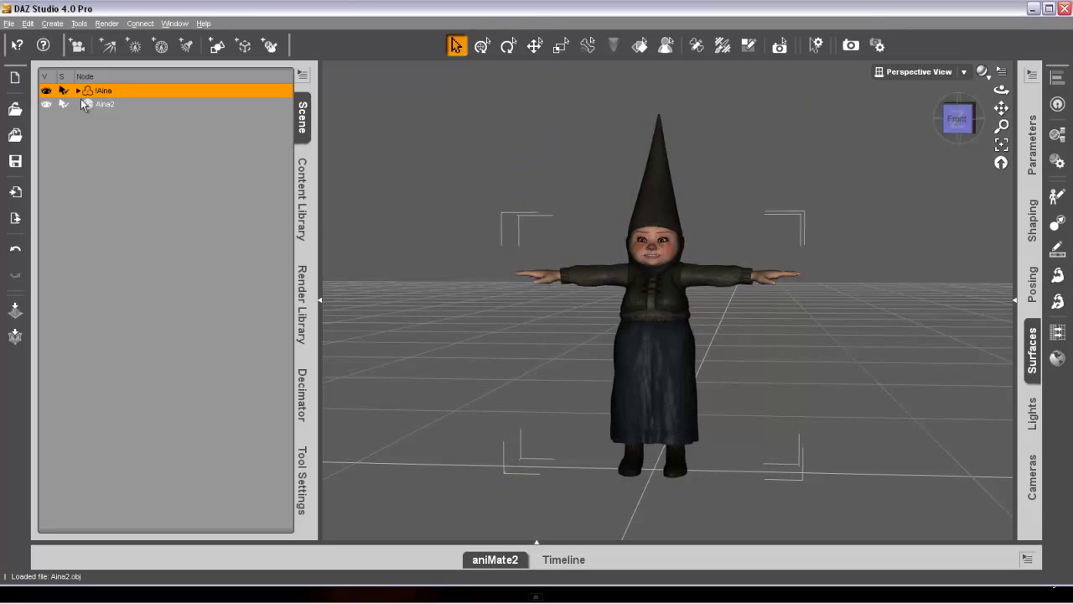
# - Transfer the rigging from !Aina to Aina2 with the Transfer Utility, keeping Default as both item shapes
pyautogui.click(303, 76)
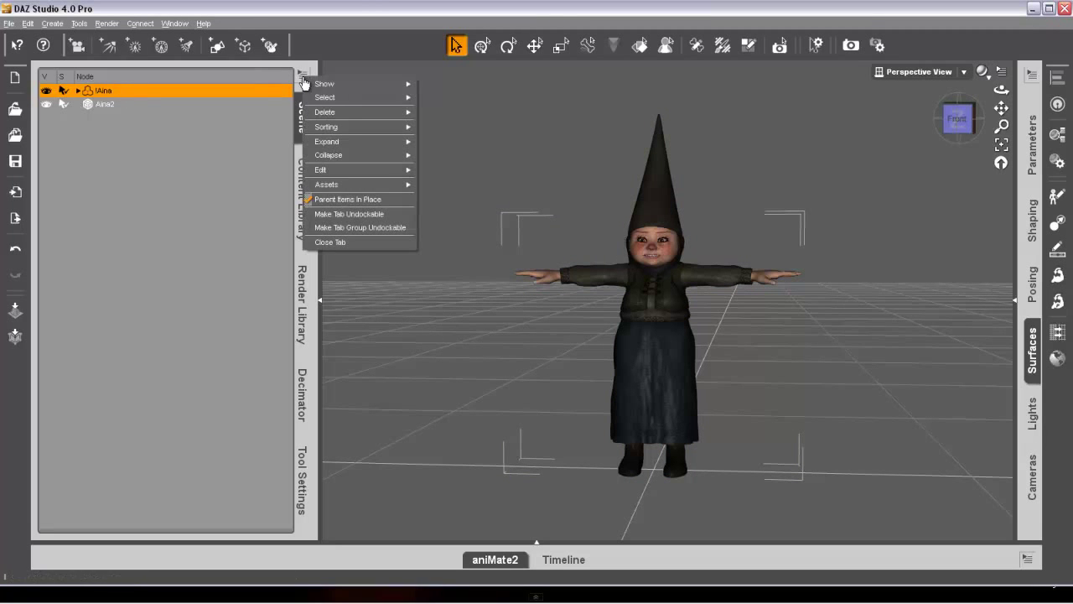
pyautogui.moveTo(344, 188)
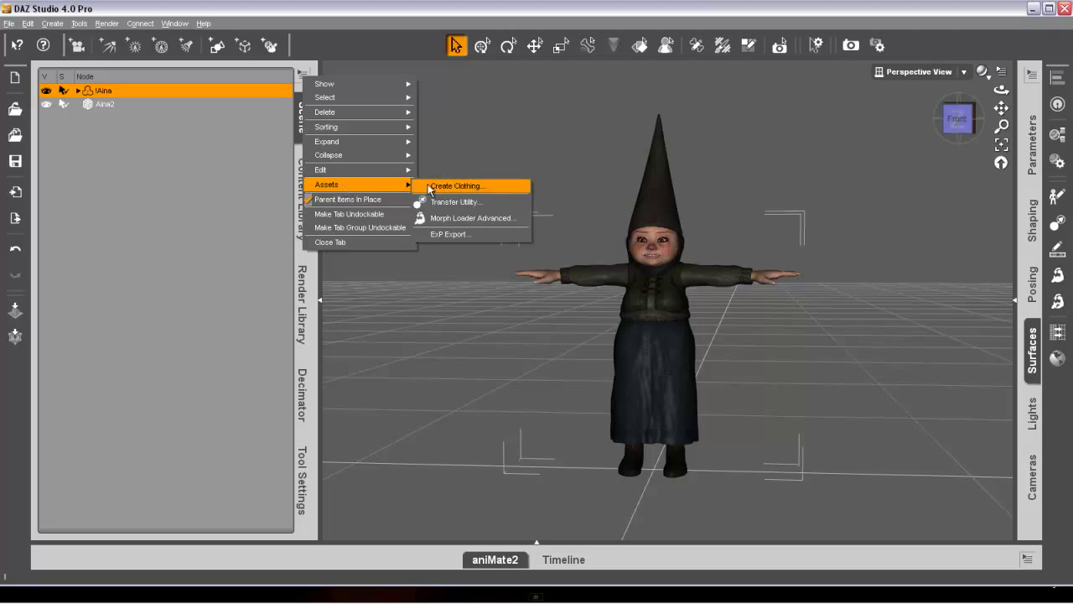
pyautogui.click(476, 204)
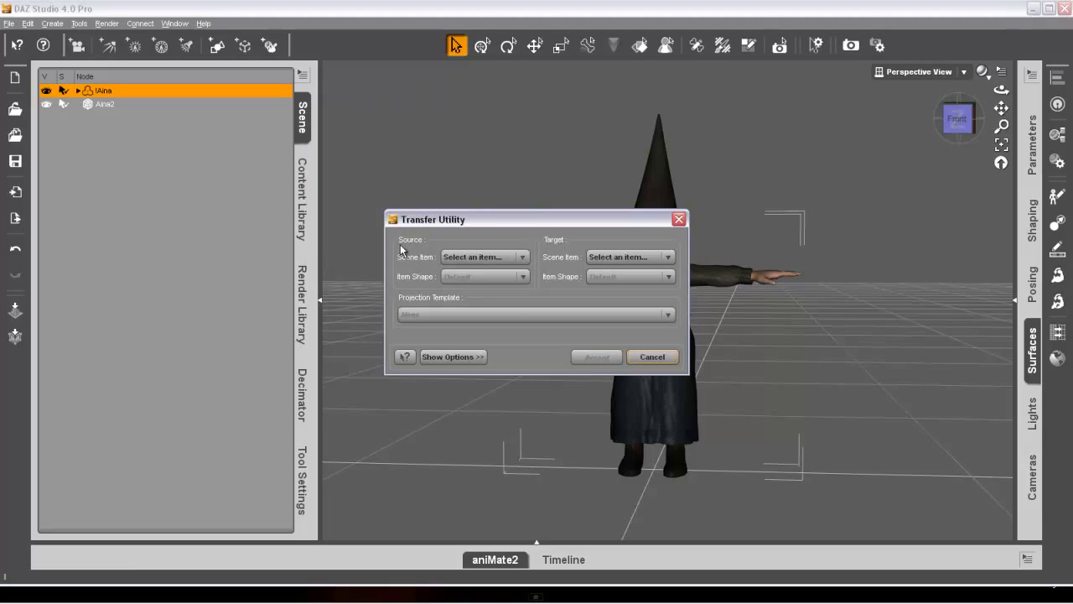
pyautogui.click(502, 260)
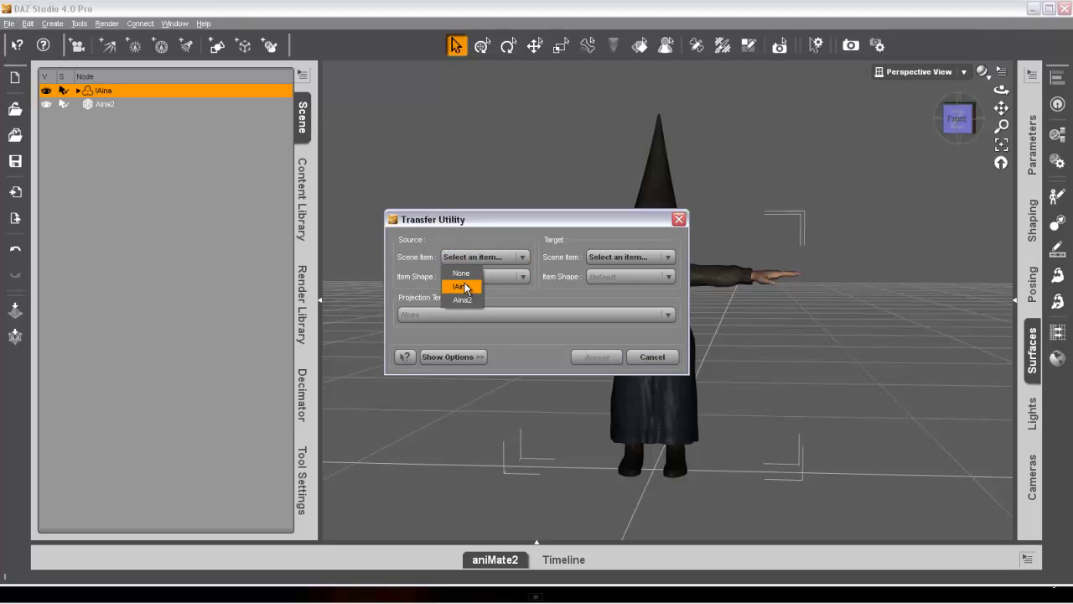
pyautogui.click(464, 287)
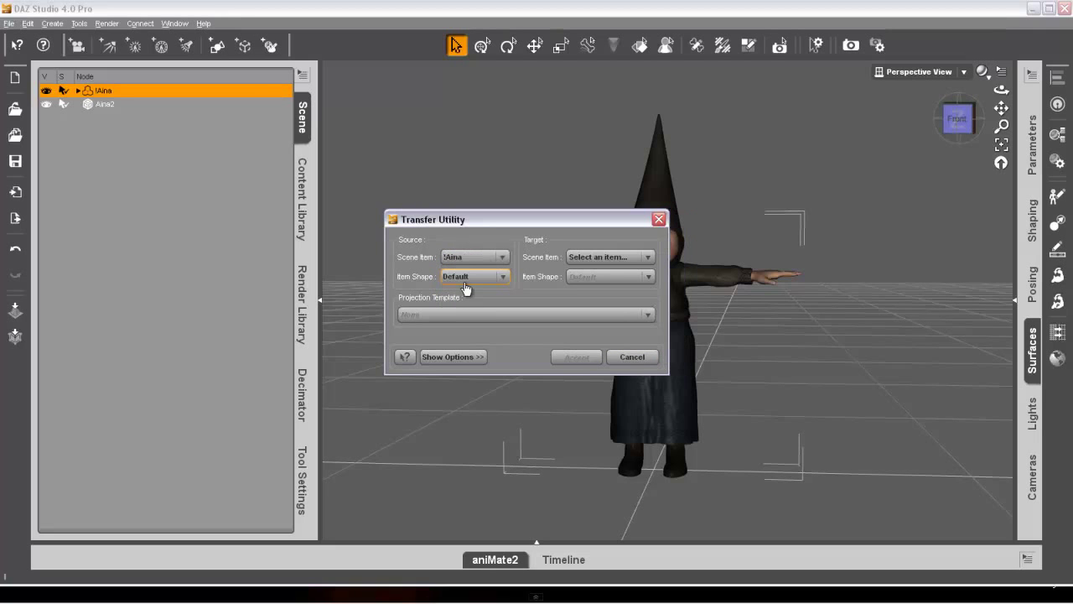
pyautogui.click(648, 260)
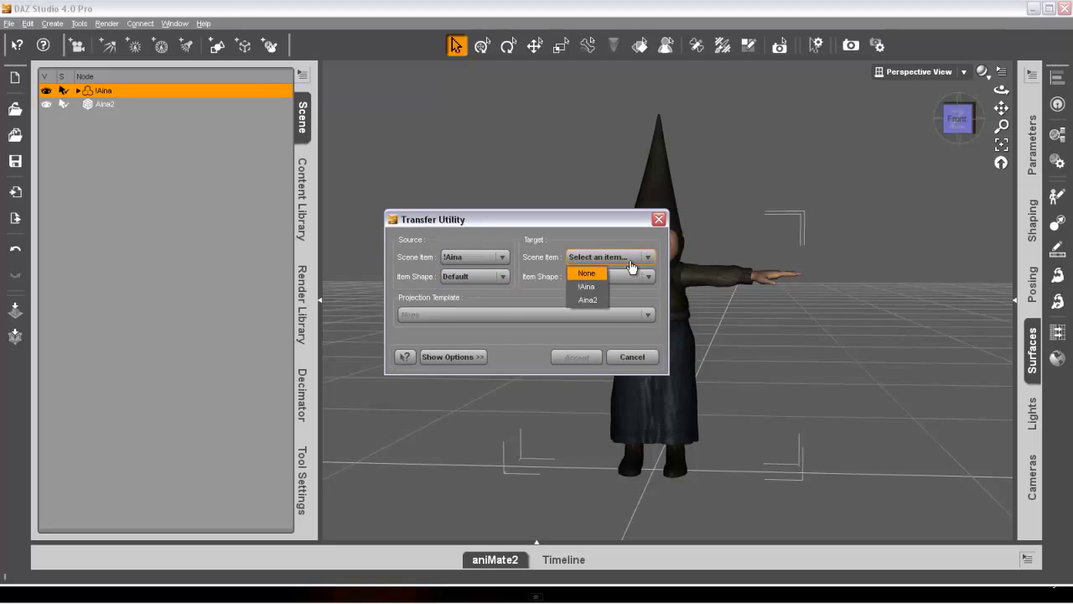
pyautogui.click(586, 301)
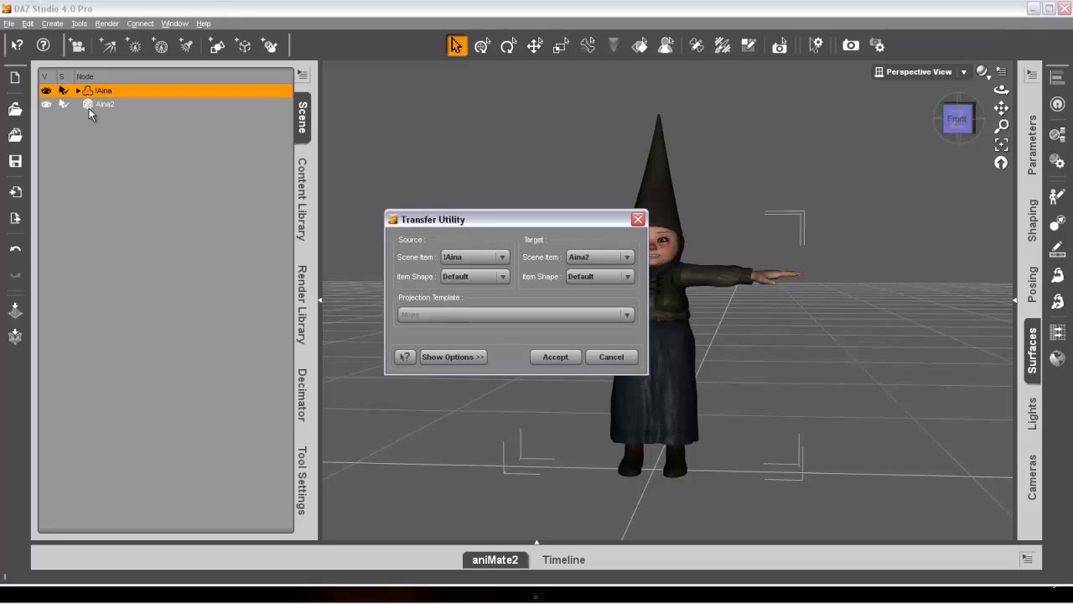
pyautogui.click(560, 360)
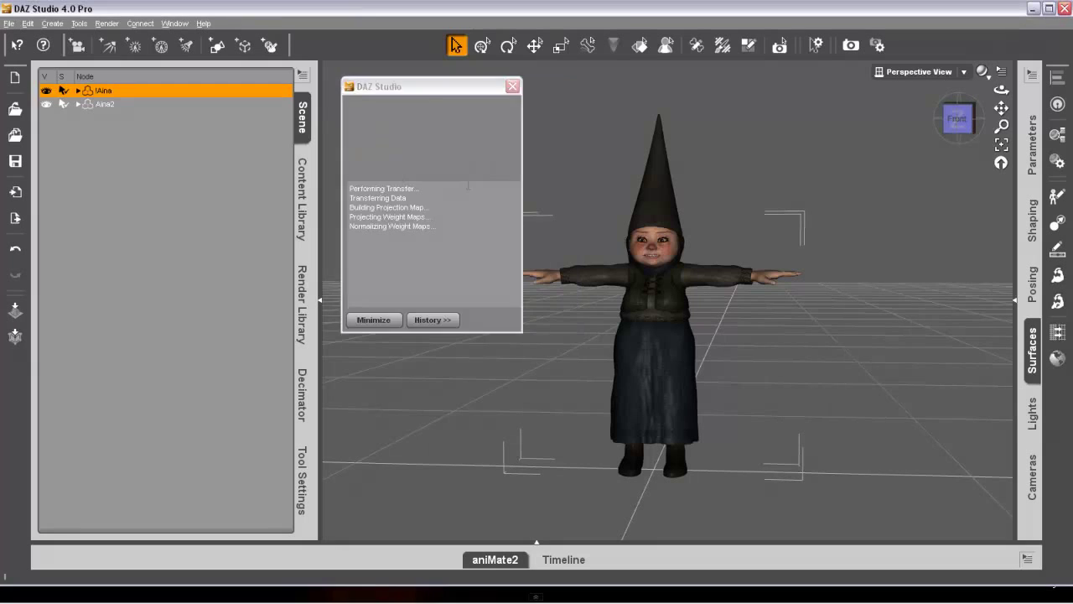
# - Expand Aina2's bone hierarchy down through the hip and examine its skeleton with the Joint Editor
pyautogui.click(78, 104)
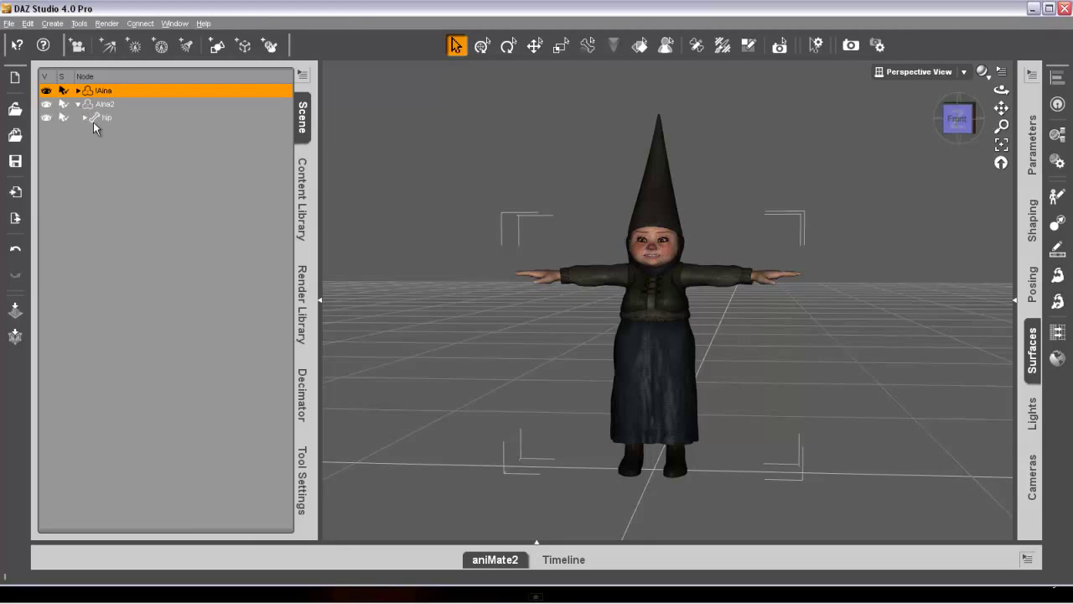
pyautogui.click(86, 118)
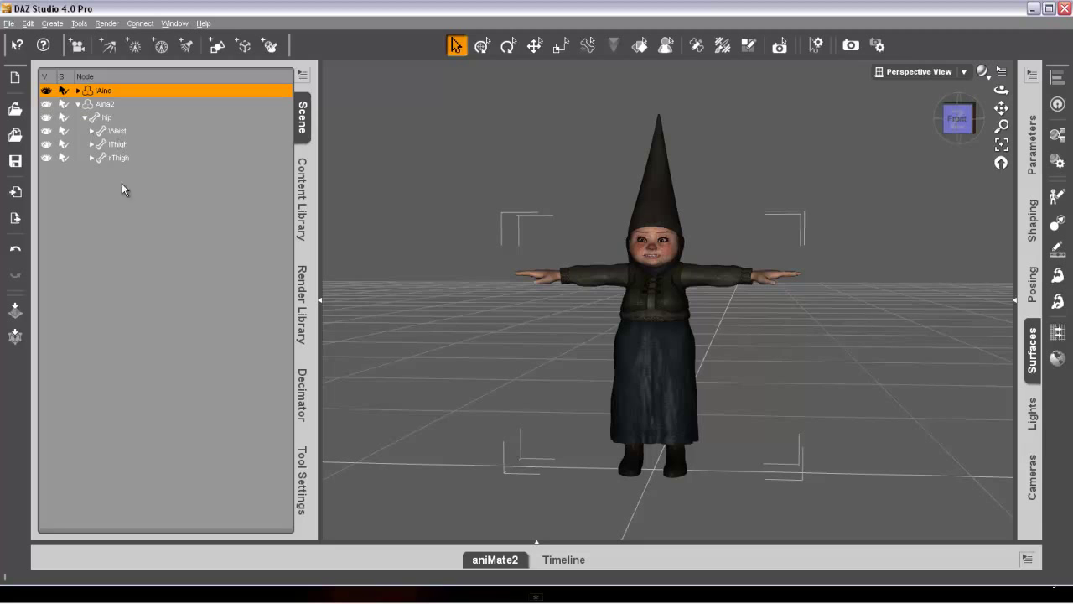
pyautogui.click(106, 104)
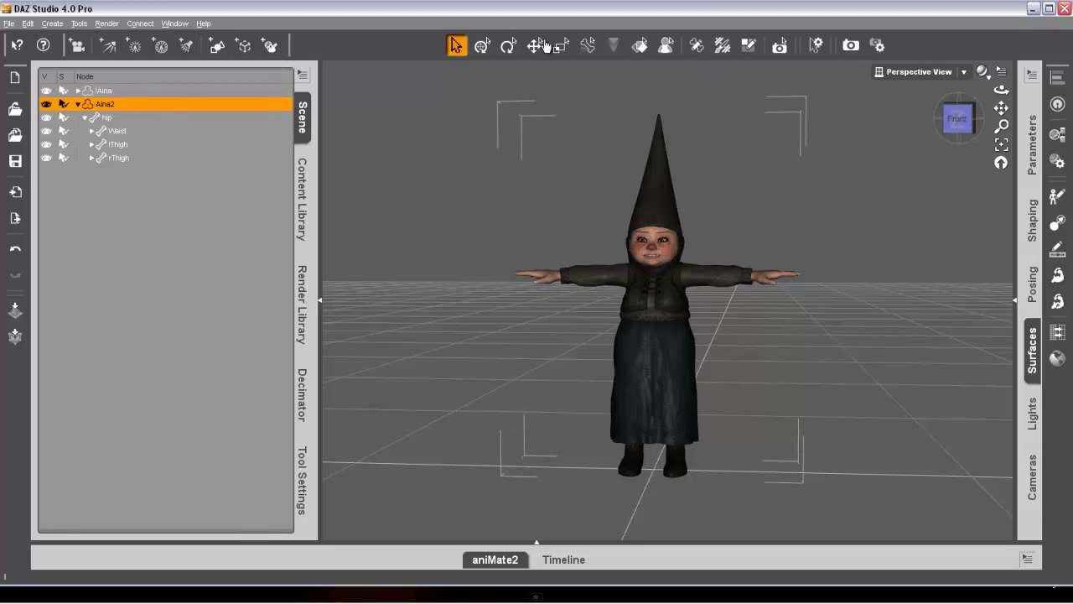
pyautogui.click(698, 47)
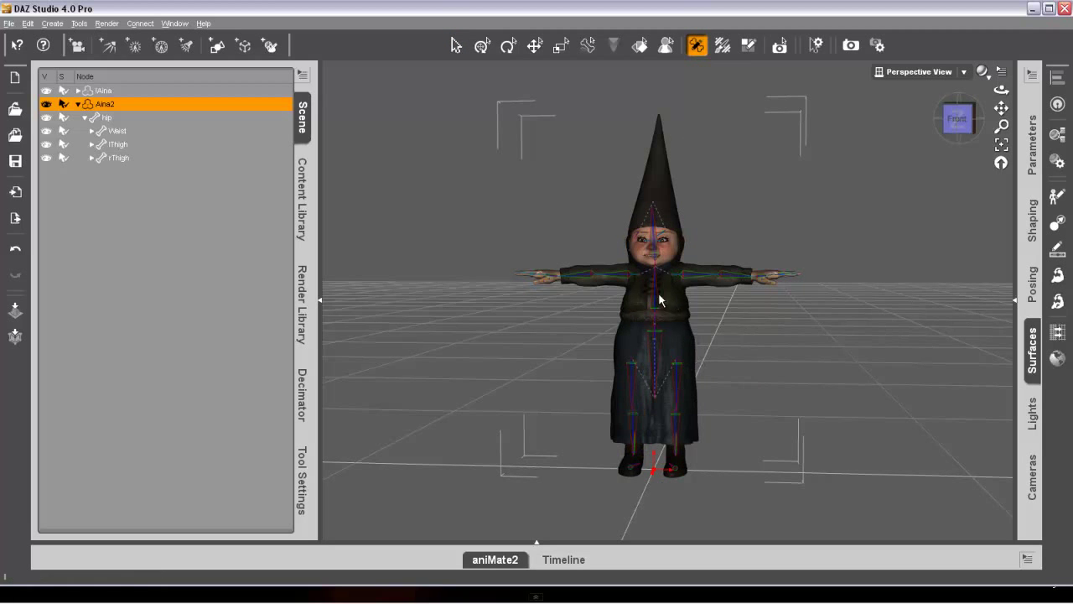
# - Delete the !Aina source figure, select Aina2 and return to the default selection tool
pyautogui.click(99, 90)
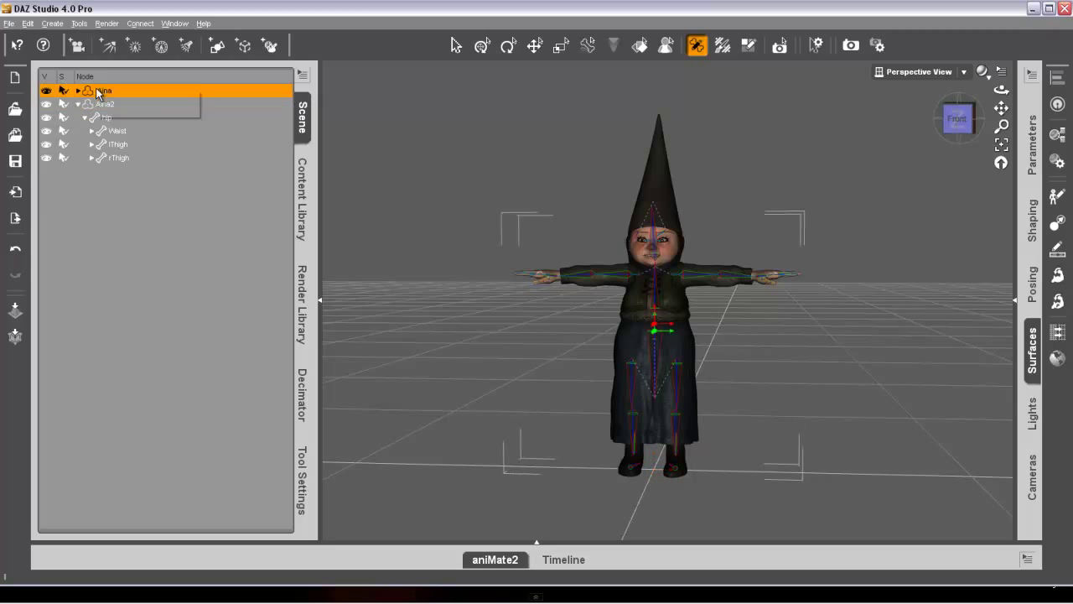
pyautogui.click(98, 99)
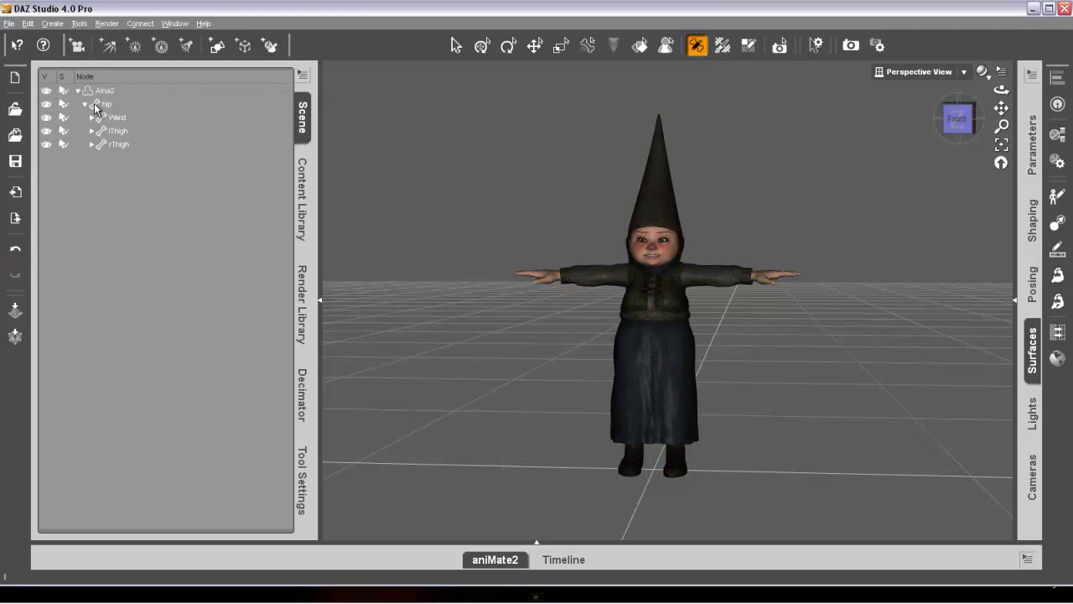
pyautogui.click(99, 92)
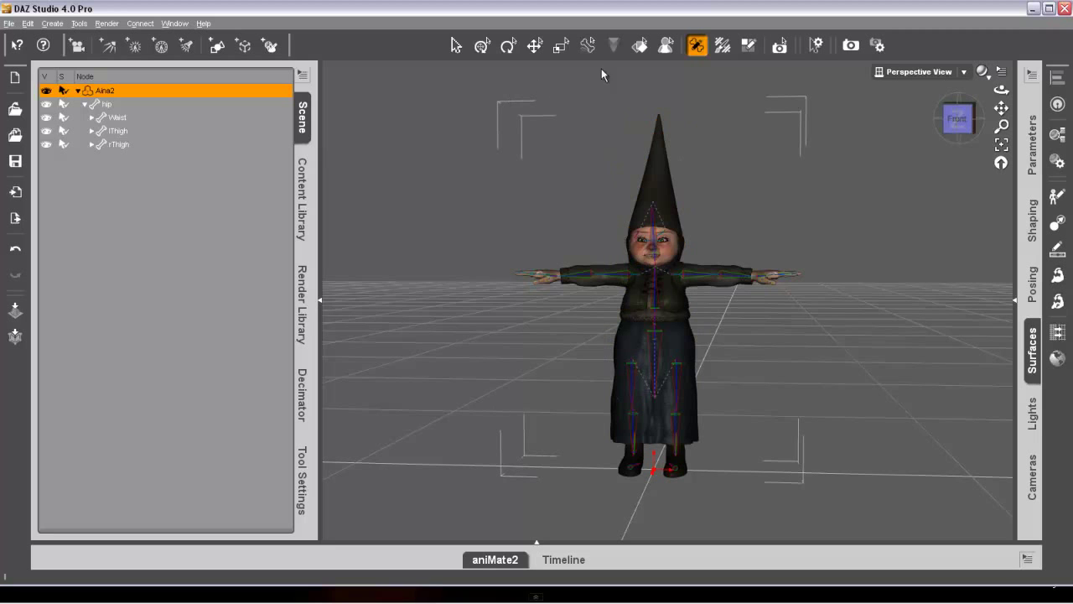
pyautogui.click(456, 46)
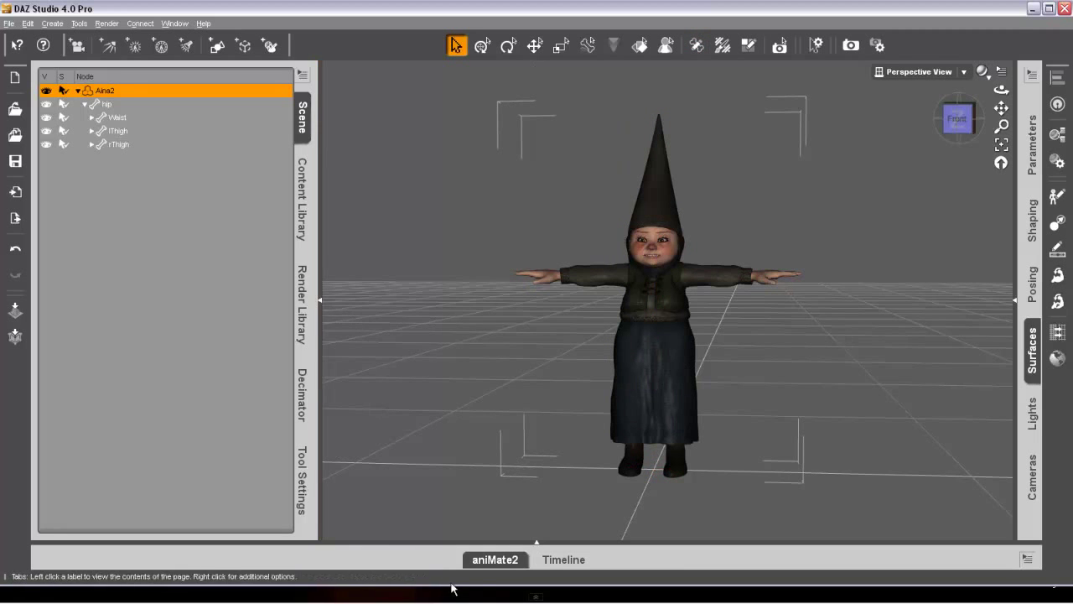
# - Add the corner left walk block at the start of Aina2's aniMate2 track, play it and return to frame 0
pyautogui.click(475, 564)
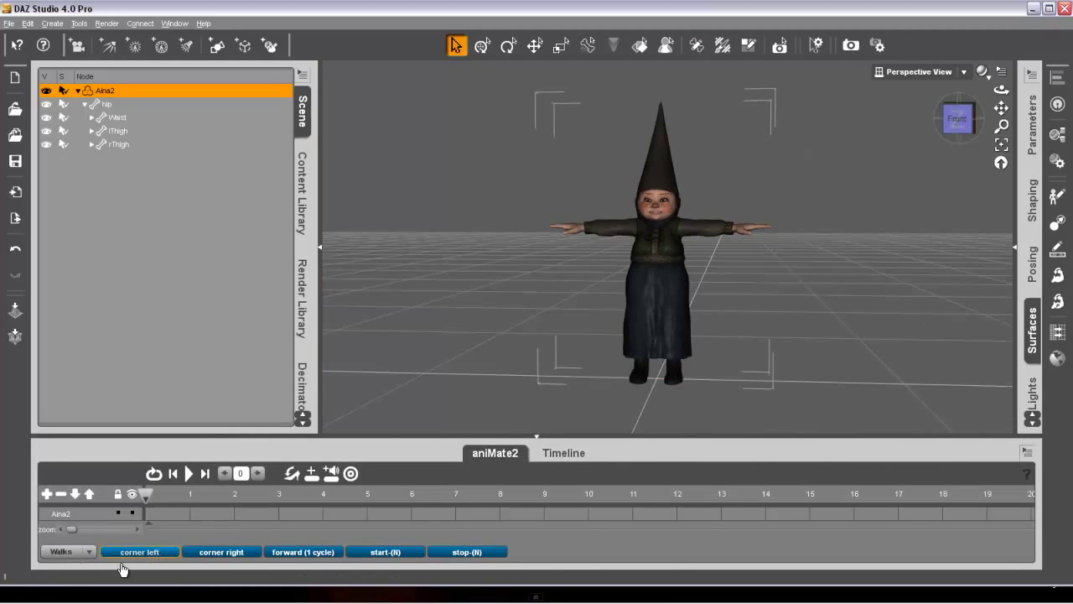
pyautogui.click(155, 552)
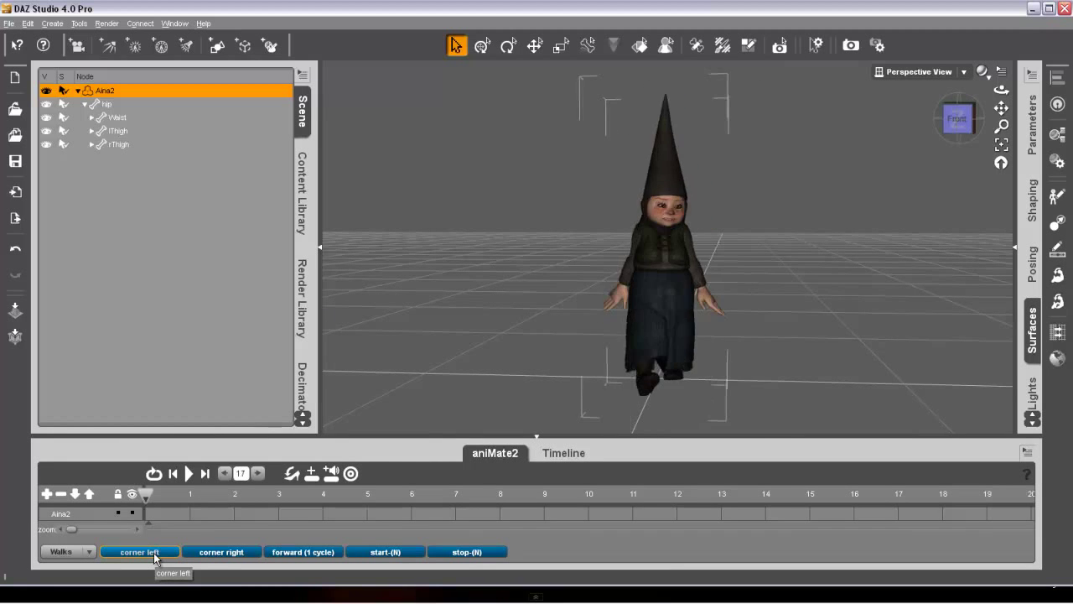
pyautogui.moveTo(154, 552)
pyautogui.mouseDown()
pyautogui.moveTo(191, 517)
pyautogui.moveTo(146, 517)
pyautogui.mouseUp()
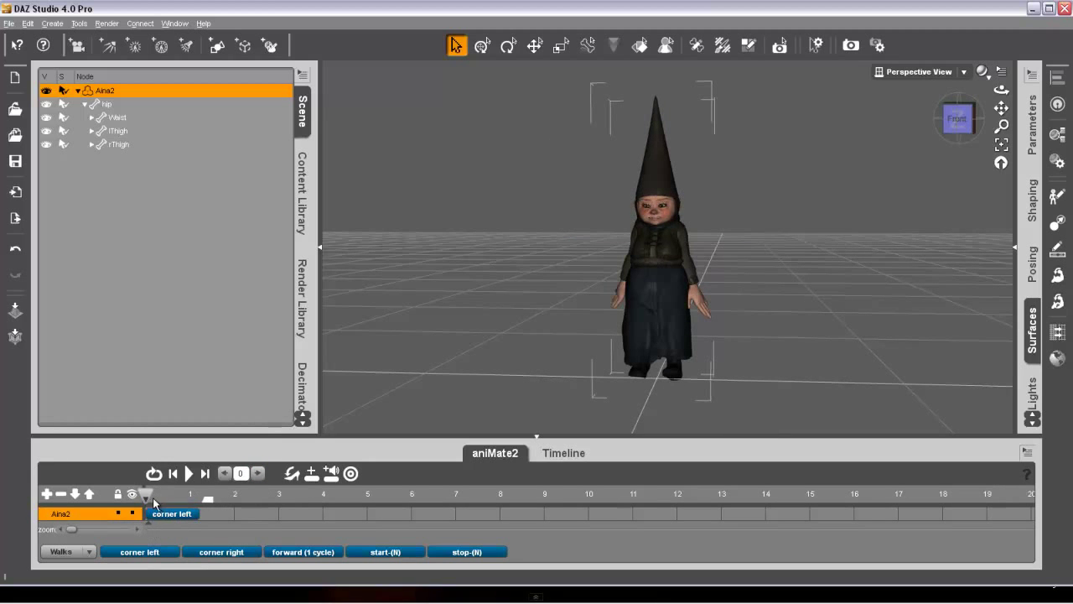
pyautogui.click(188, 474)
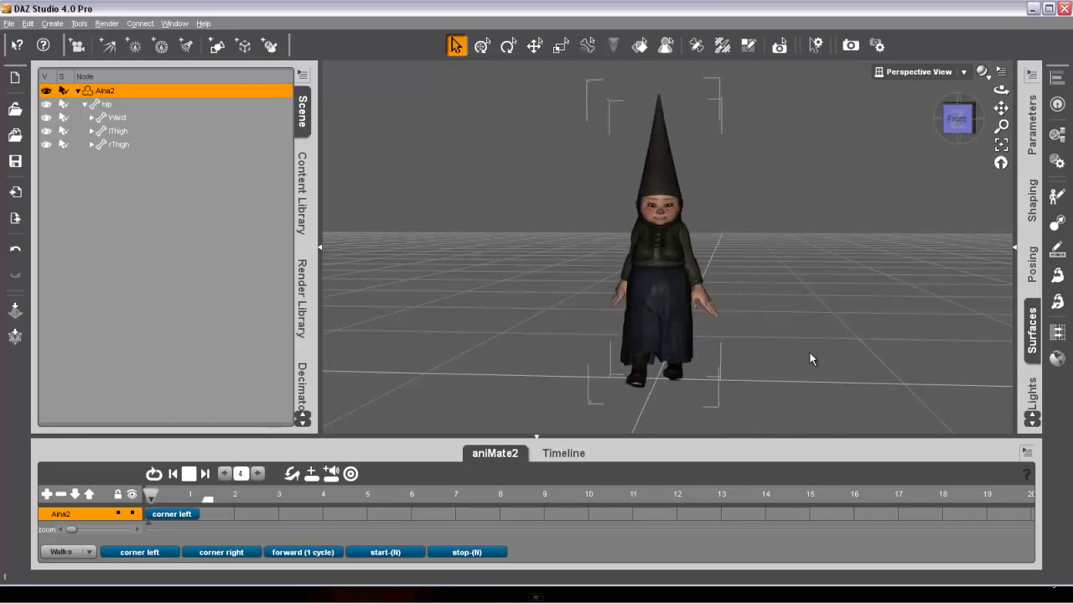
pyautogui.click(189, 475)
pyautogui.click(172, 474)
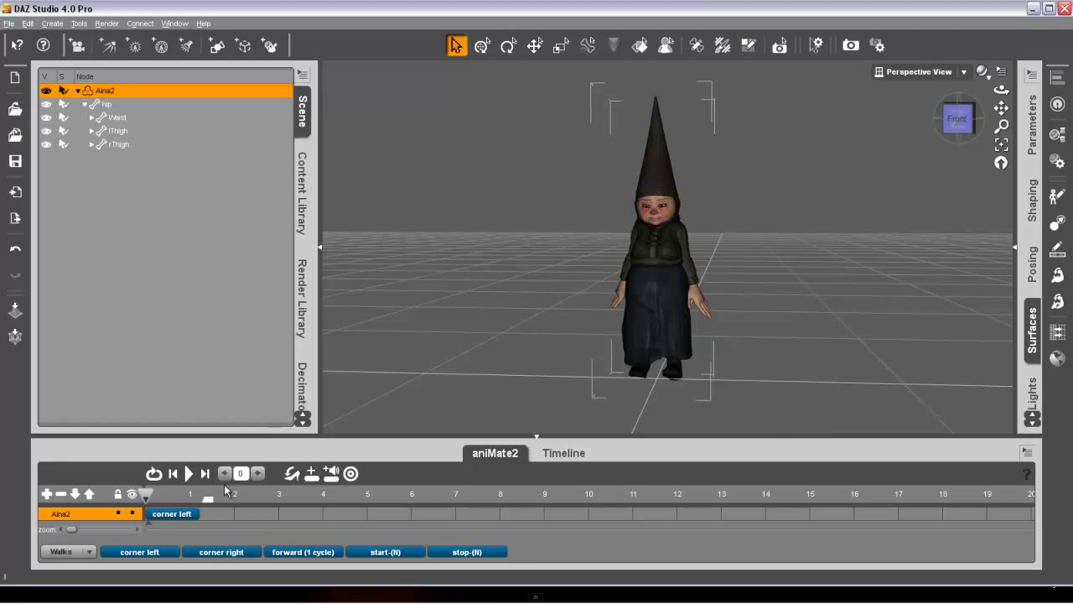
# - Insert an empty block with default properties before the corner left block and collapse the aniMate2 area
pyautogui.click(311, 474)
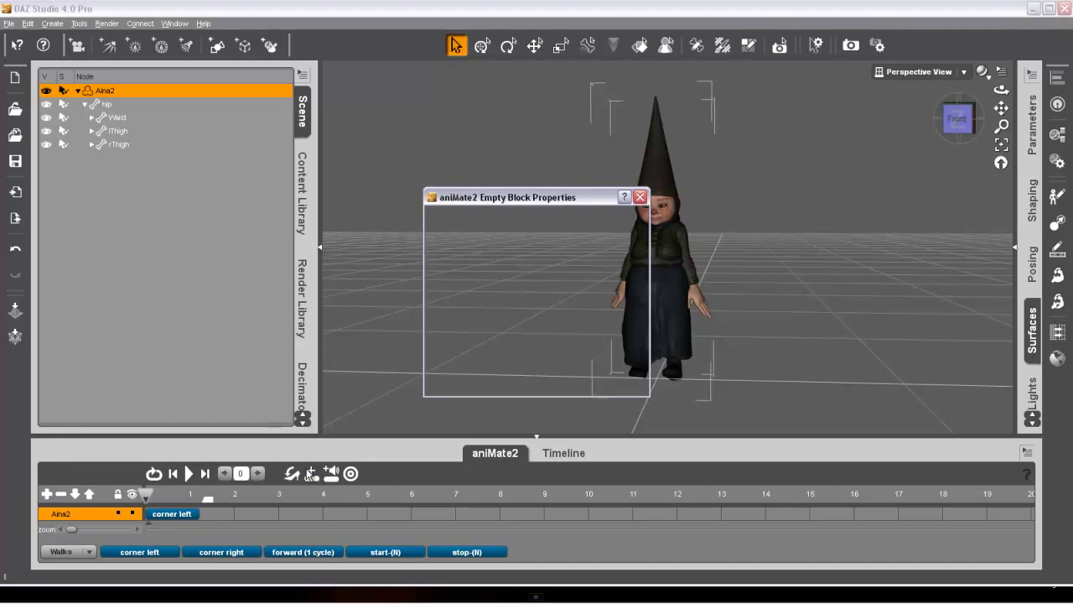
pyautogui.press('Return')
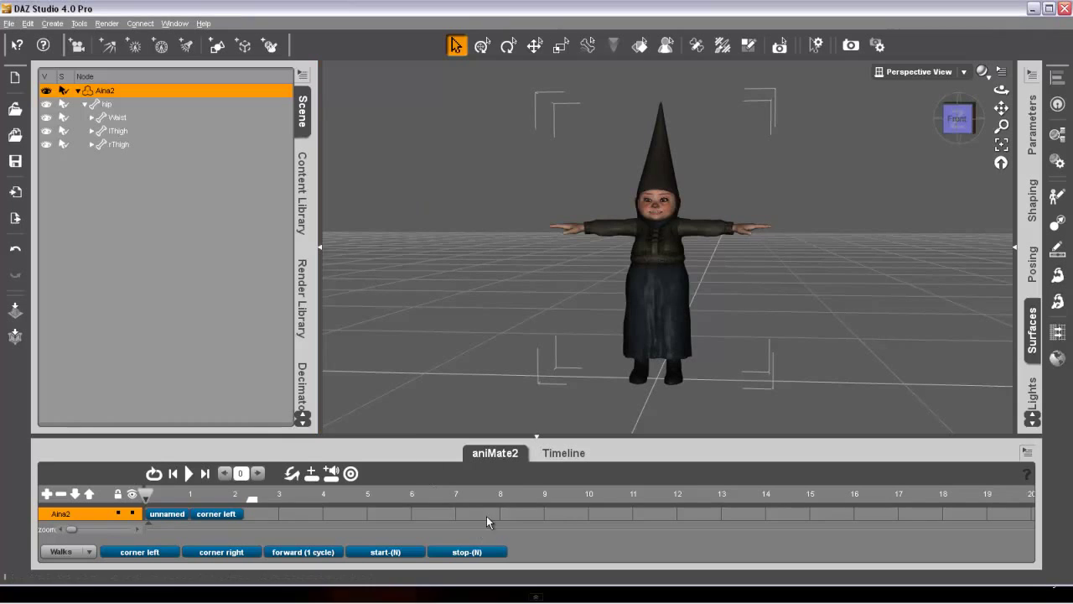
pyautogui.click(503, 457)
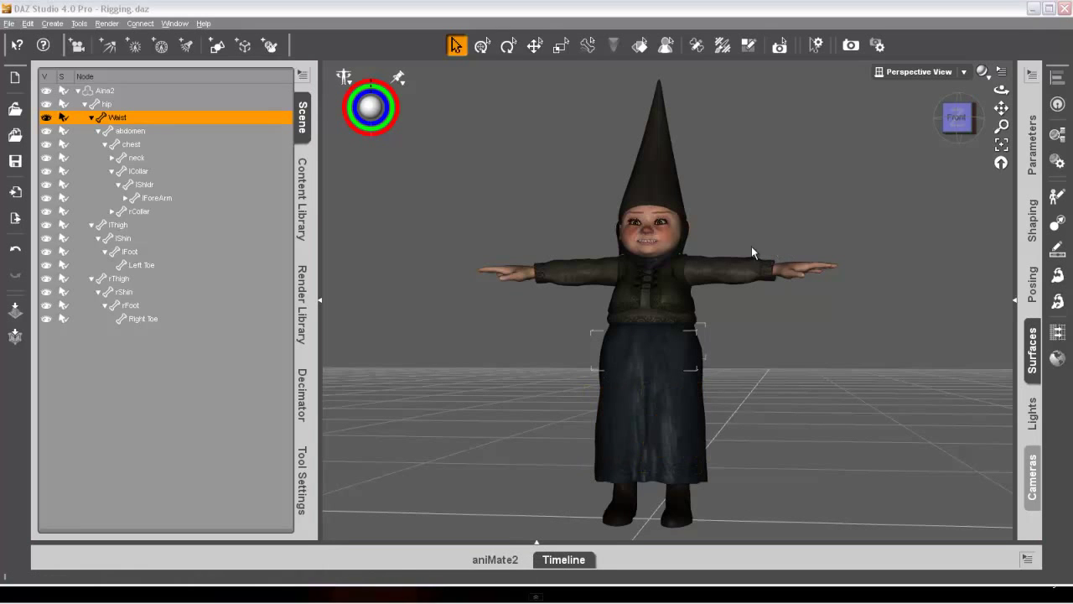
# - Scrub through Aina2's walk on the Timeline to examine the skirt's deformation around frames 54 to 56, return to frame 0 and collapse the Timeline
pyautogui.click(564, 560)
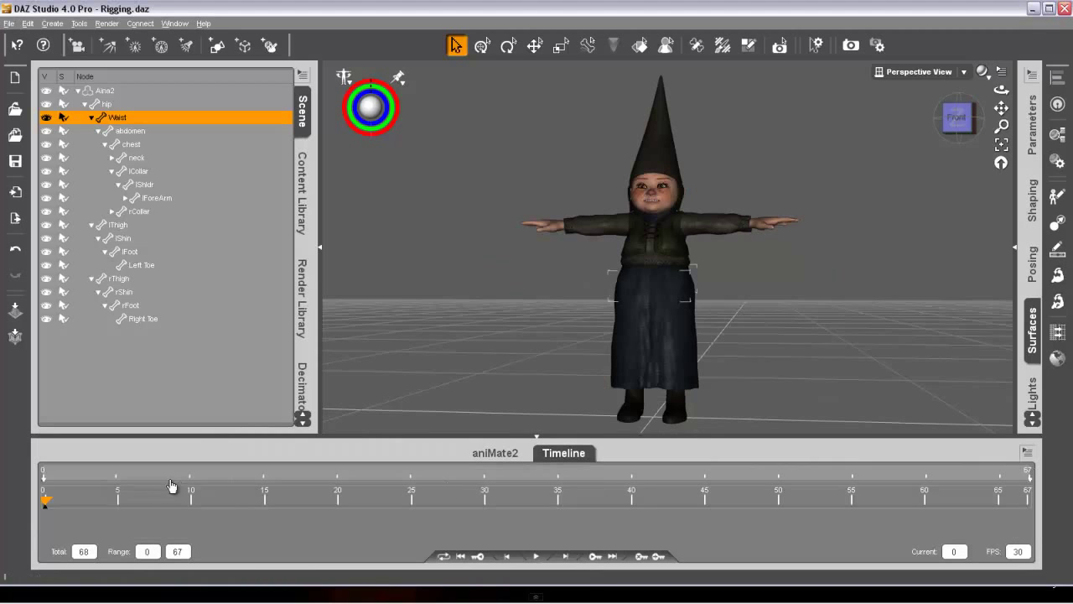
pyautogui.moveTo(45, 504); pyautogui.dragTo(829, 485)
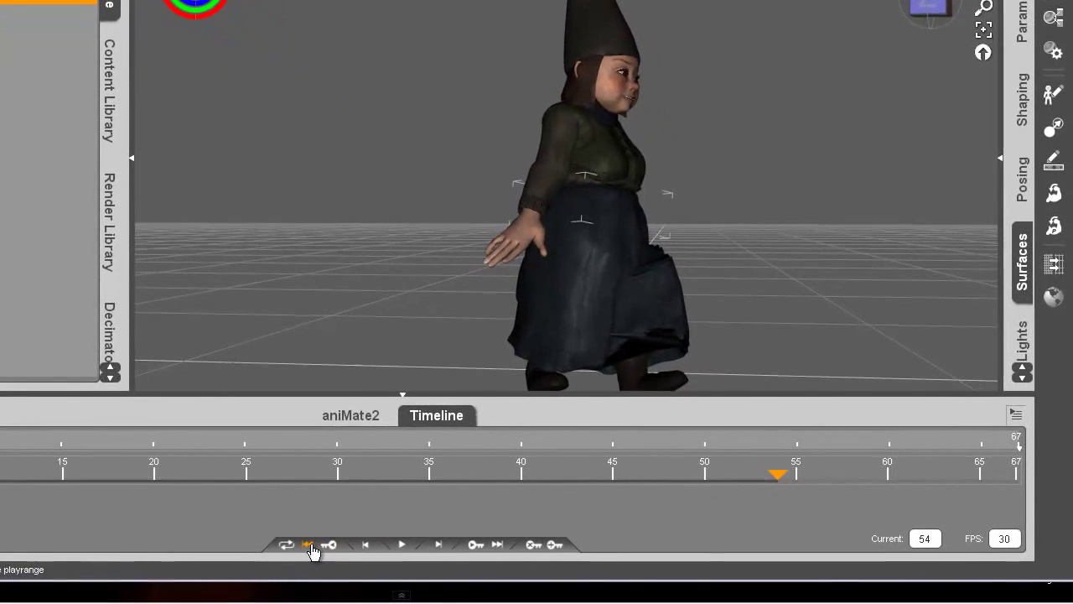
pyautogui.click(465, 555)
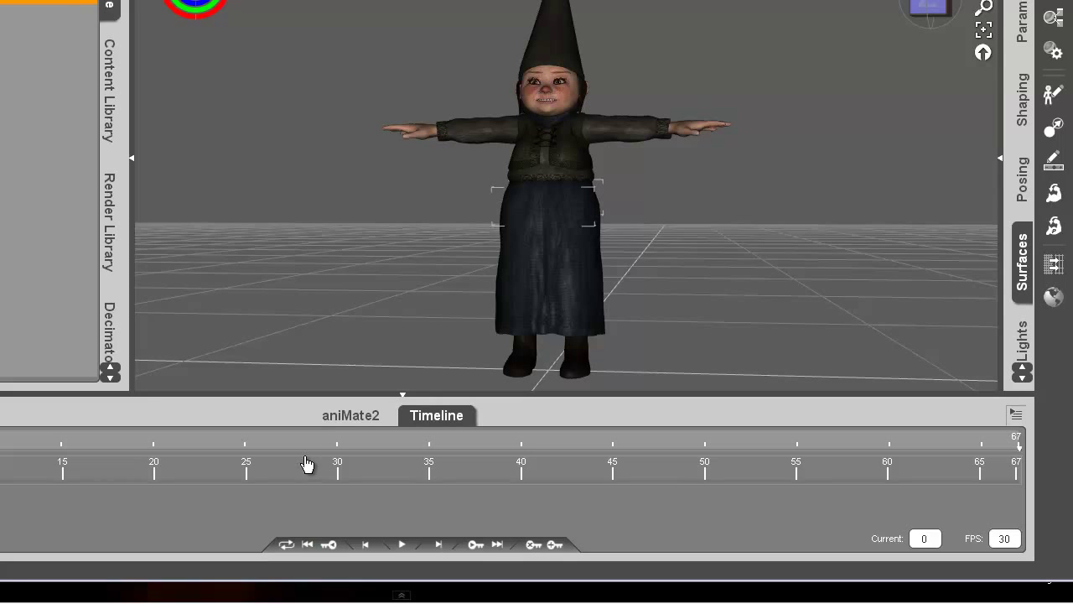
pyautogui.click(803, 480)
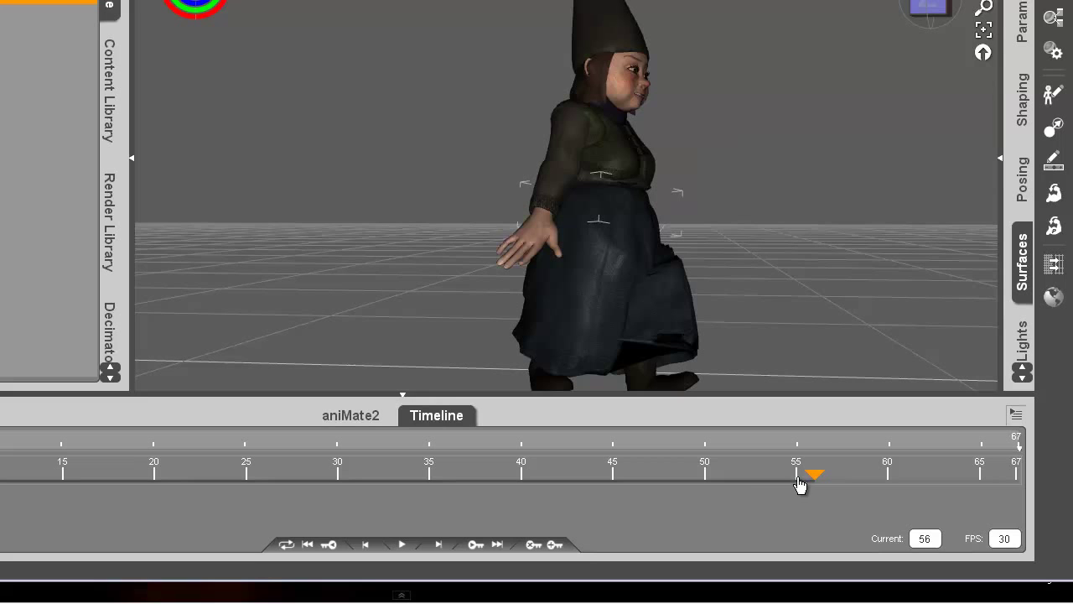
pyautogui.click(309, 545)
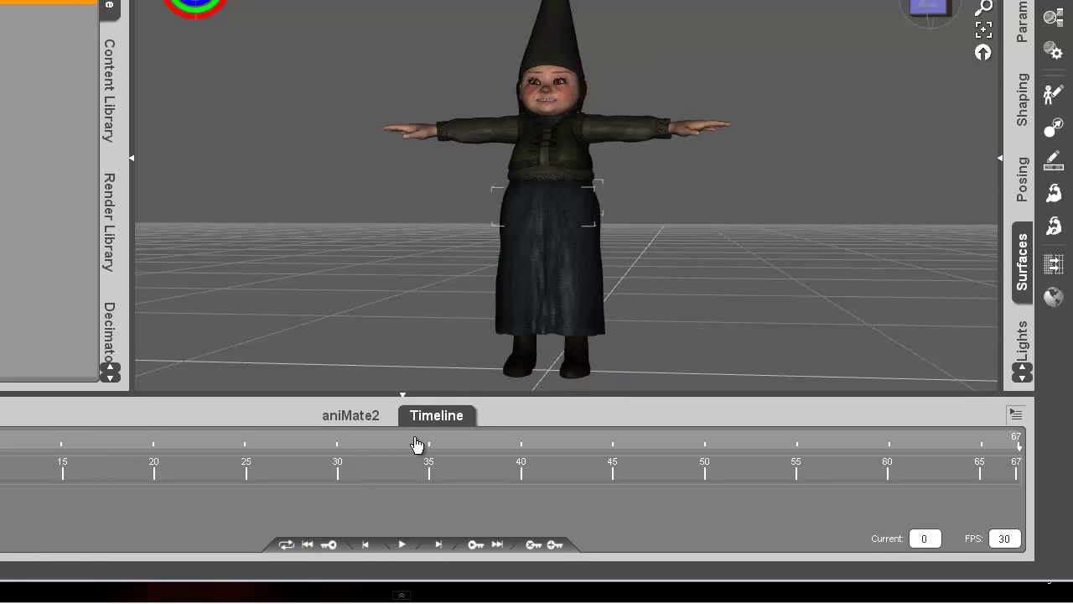
pyautogui.click(445, 417)
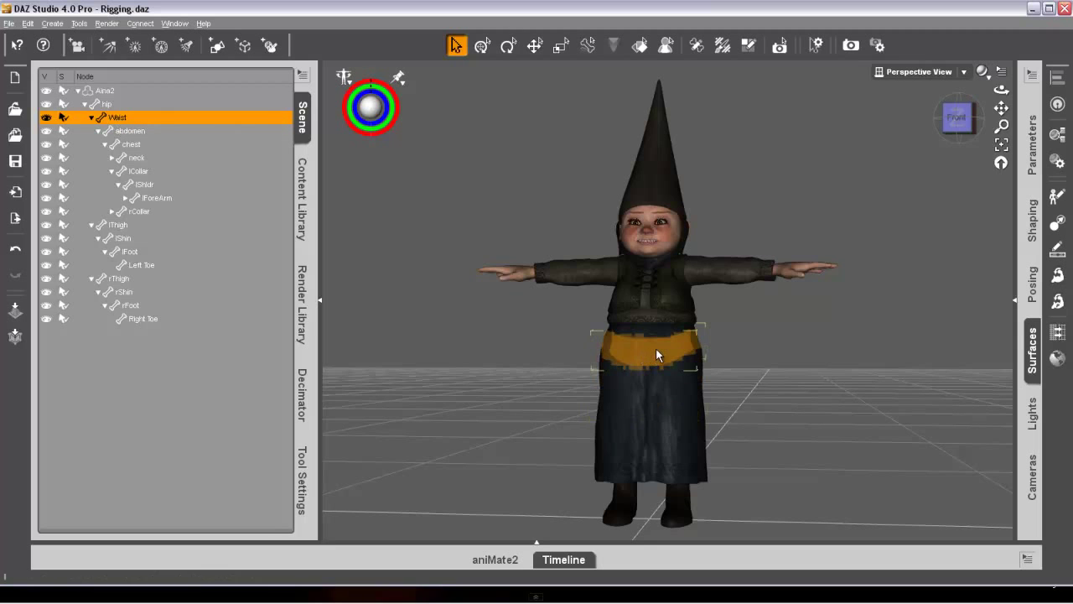
# - Show the Waist bone's General Weights map with the Weight Map Brush and inspect it from the front and side
pyautogui.click(721, 46)
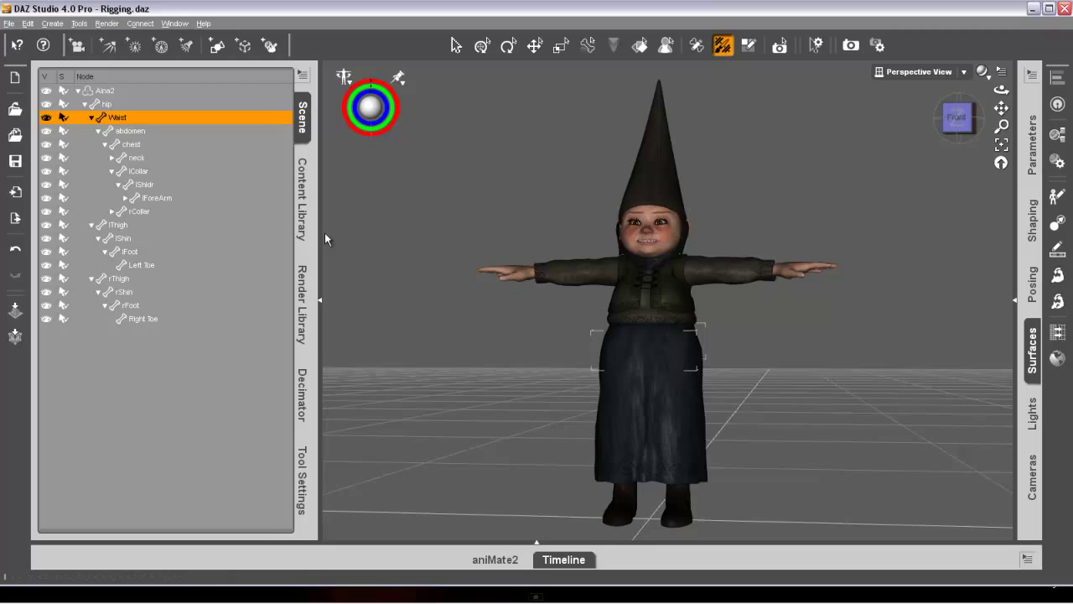
pyautogui.click(307, 476)
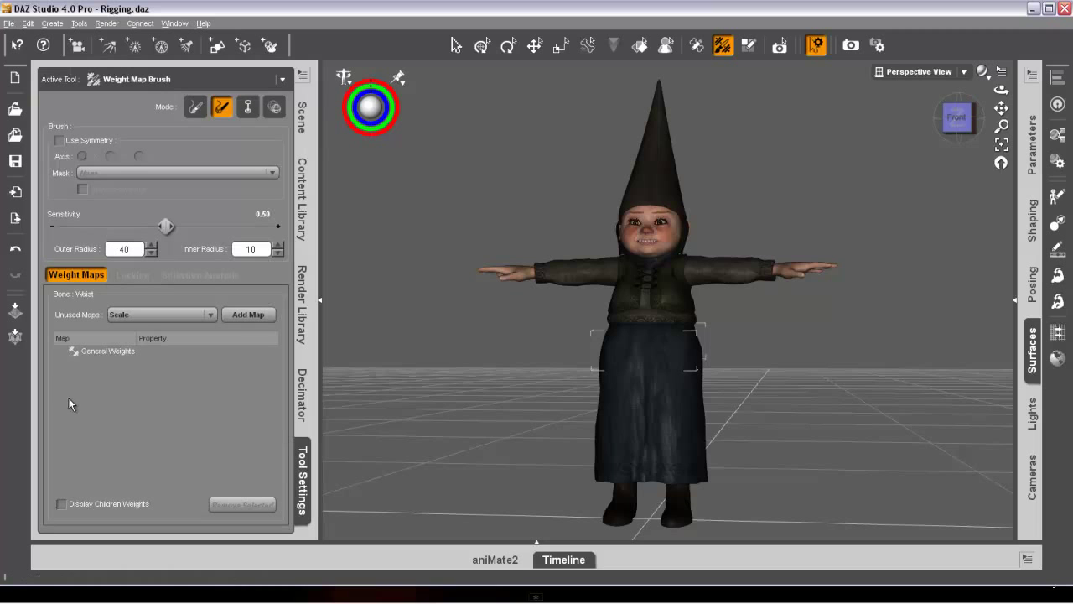
pyautogui.click(110, 352)
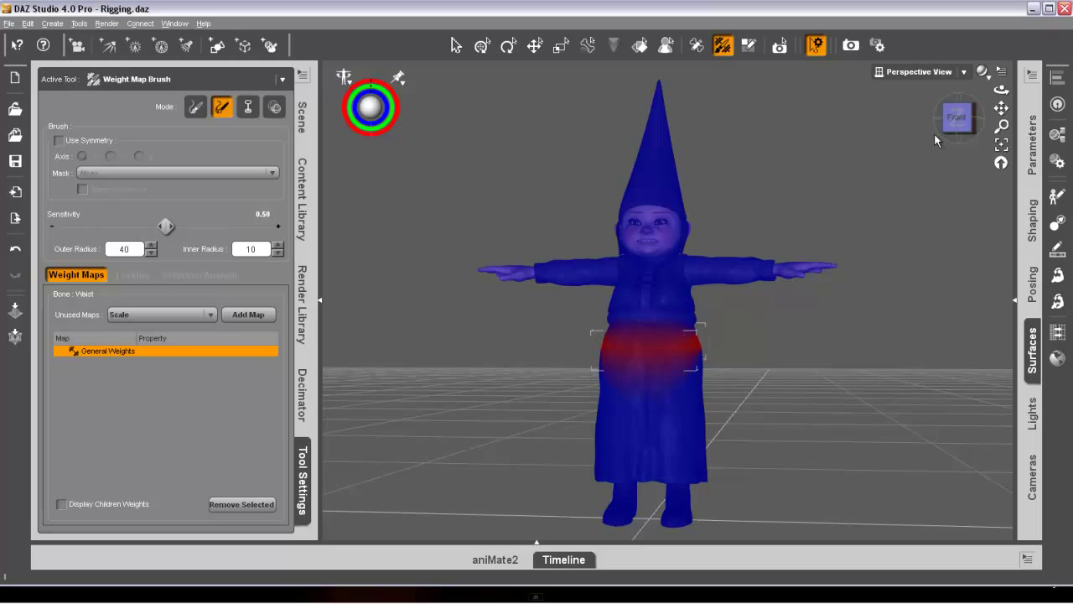
pyautogui.moveTo(961, 118)
pyautogui.mouseDown()
pyautogui.moveTo(899, 119)
pyautogui.moveTo(958, 125)
pyautogui.mouseUp()
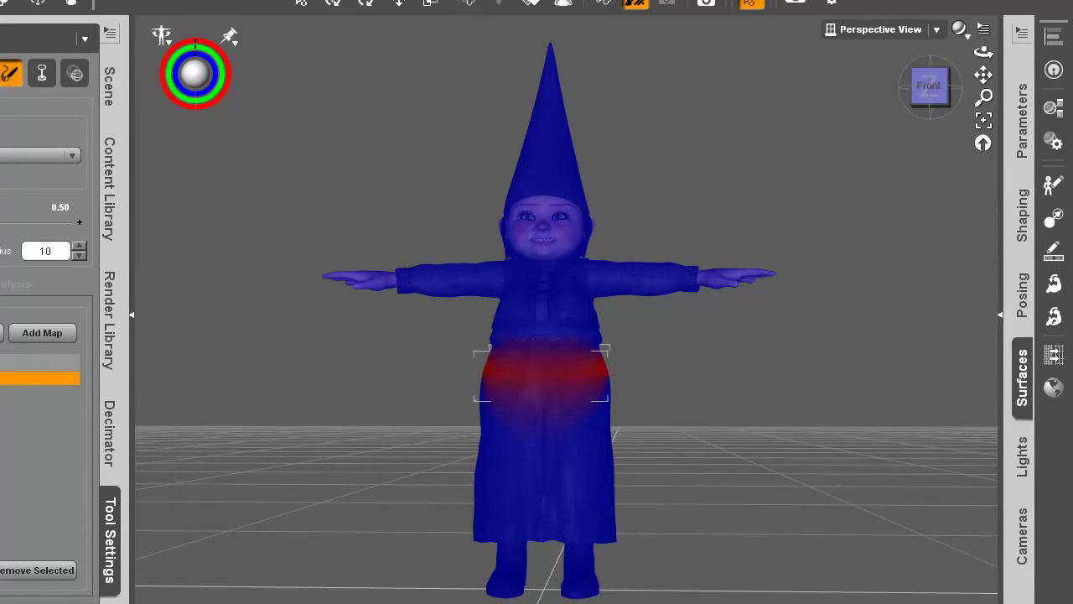
pyautogui.moveTo(941, 106)
pyautogui.mouseDown()
pyautogui.moveTo(738, 209)
pyautogui.moveTo(187, 422)
pyautogui.moveTo(197, 418)
pyautogui.mouseUp()
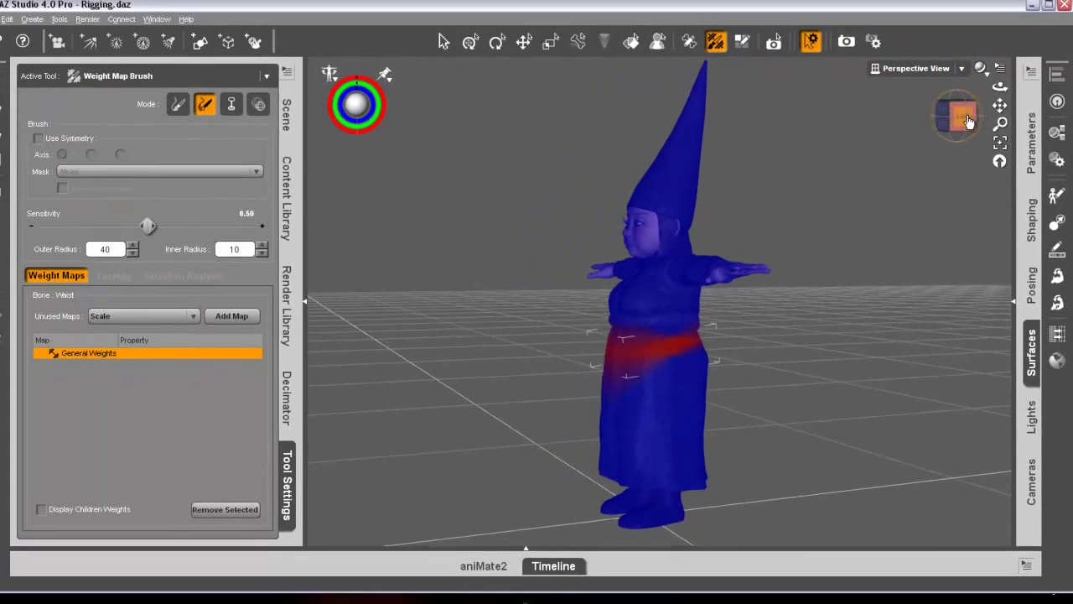
pyautogui.click(917, 91)
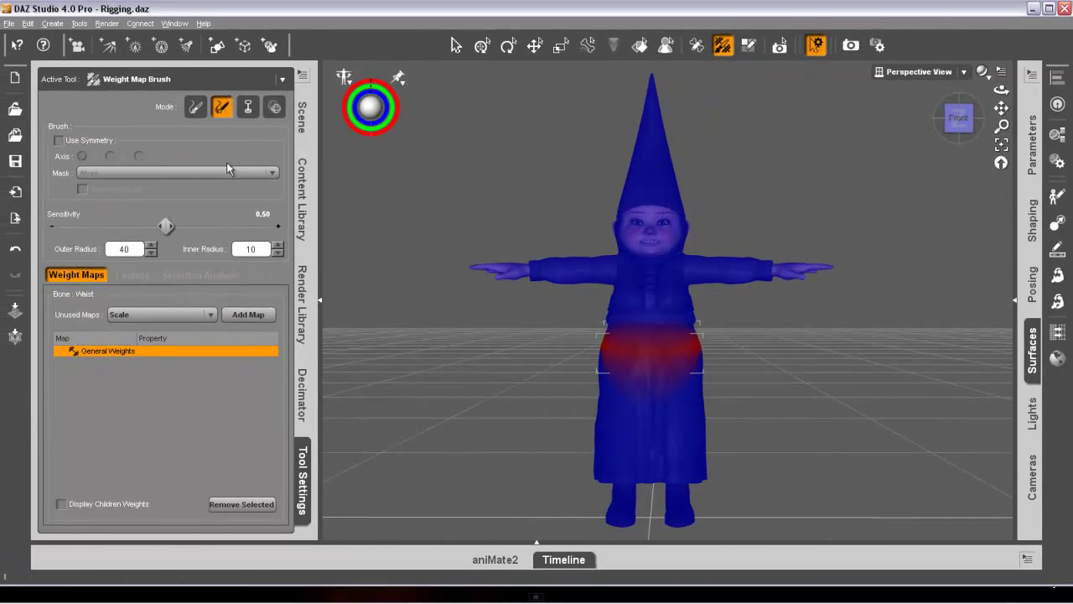
# - Set the weight brush to its first mode and select the skirt faces around the waist with the Geometry Editor's Lasso Selection
pyautogui.click(195, 107)
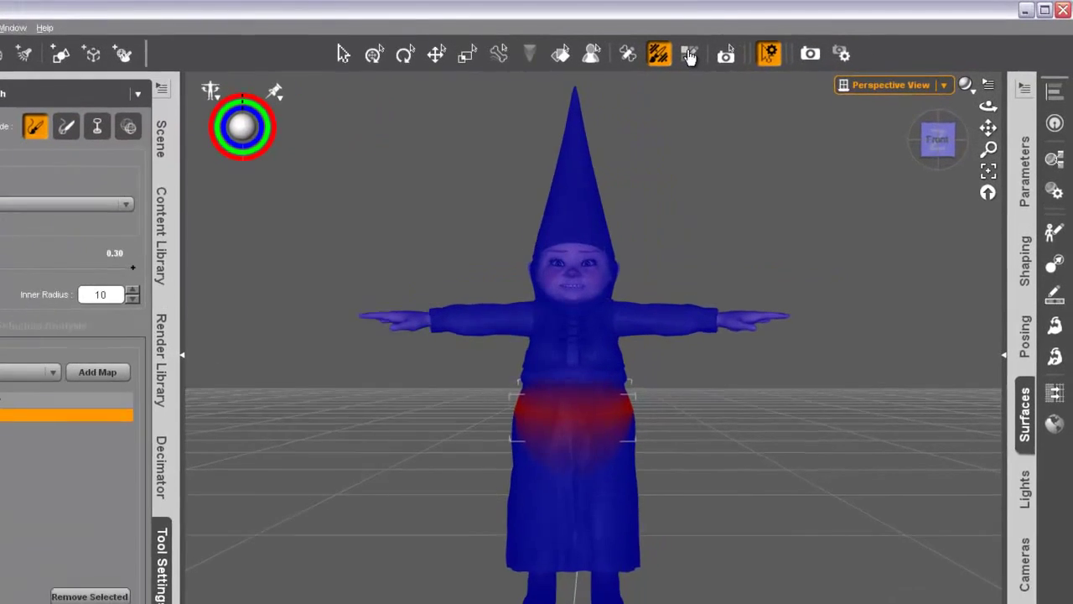
pyautogui.click(669, 57)
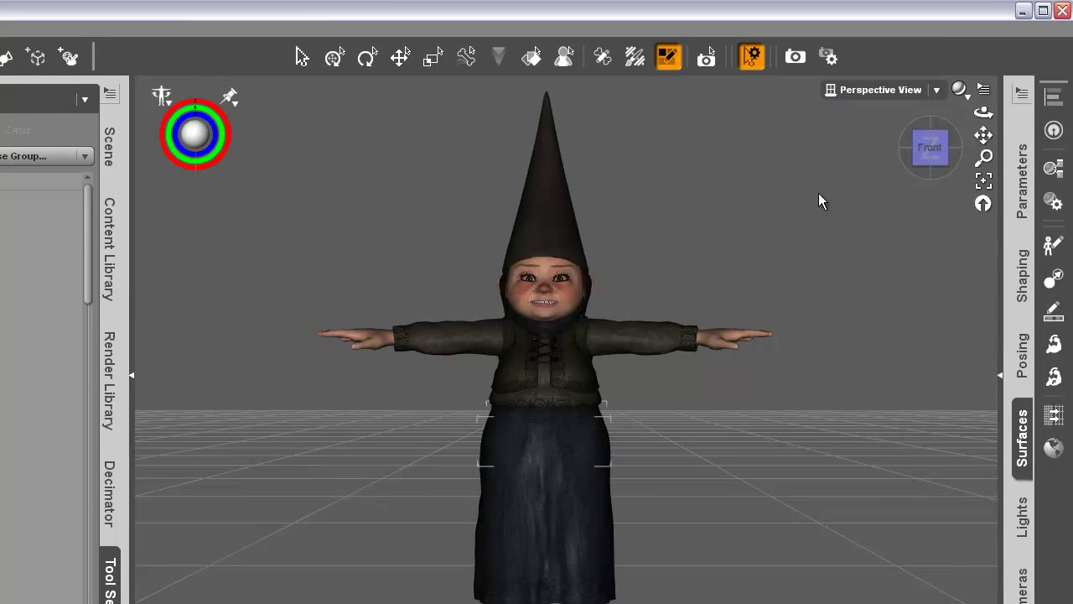
pyautogui.rightClick(577, 421)
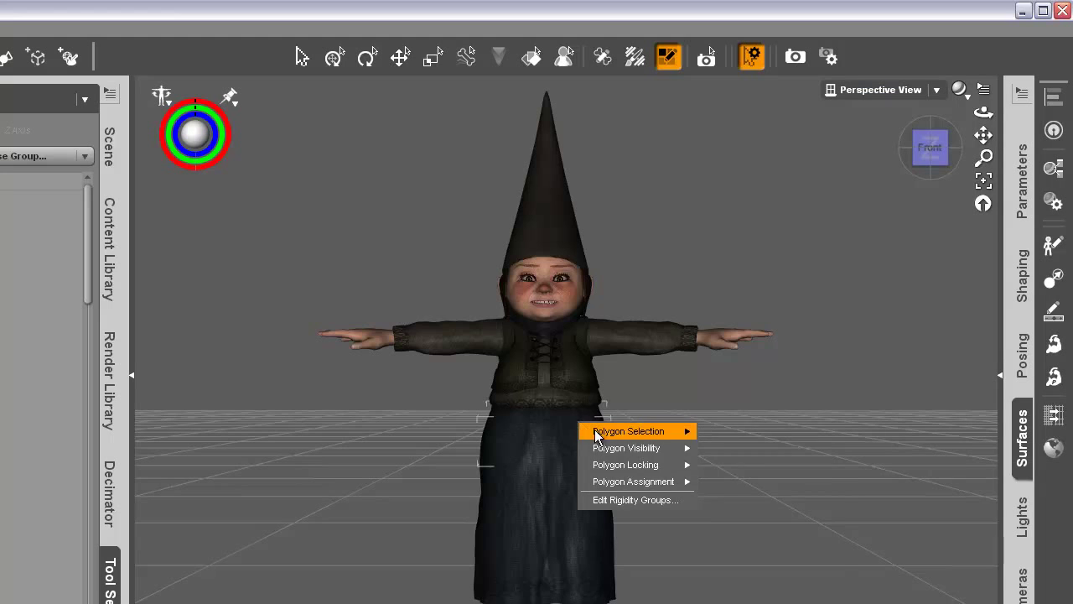
pyautogui.moveTo(610, 431)
pyautogui.moveTo(709, 433)
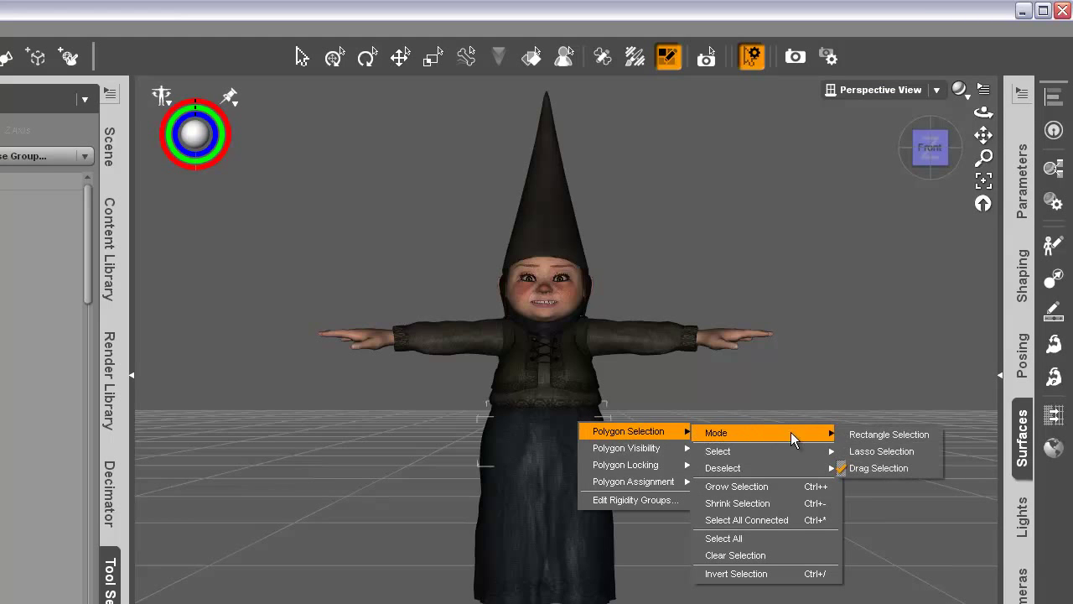
pyautogui.click(882, 451)
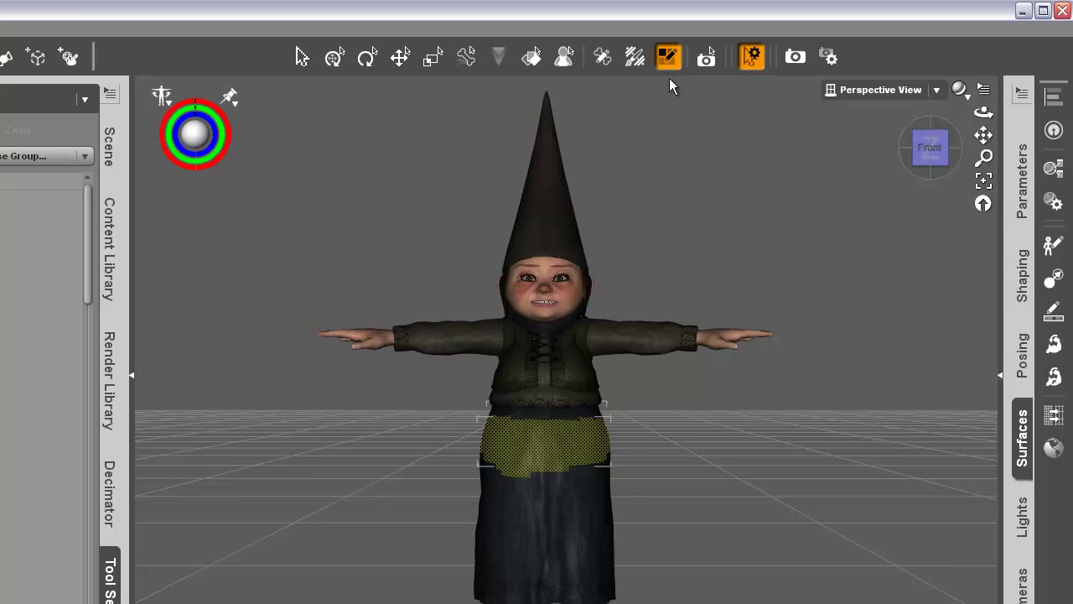
# - Fill the selected waist faces in the Waist bone's General Weights map with a weight of 100.0%
pyautogui.click(636, 58)
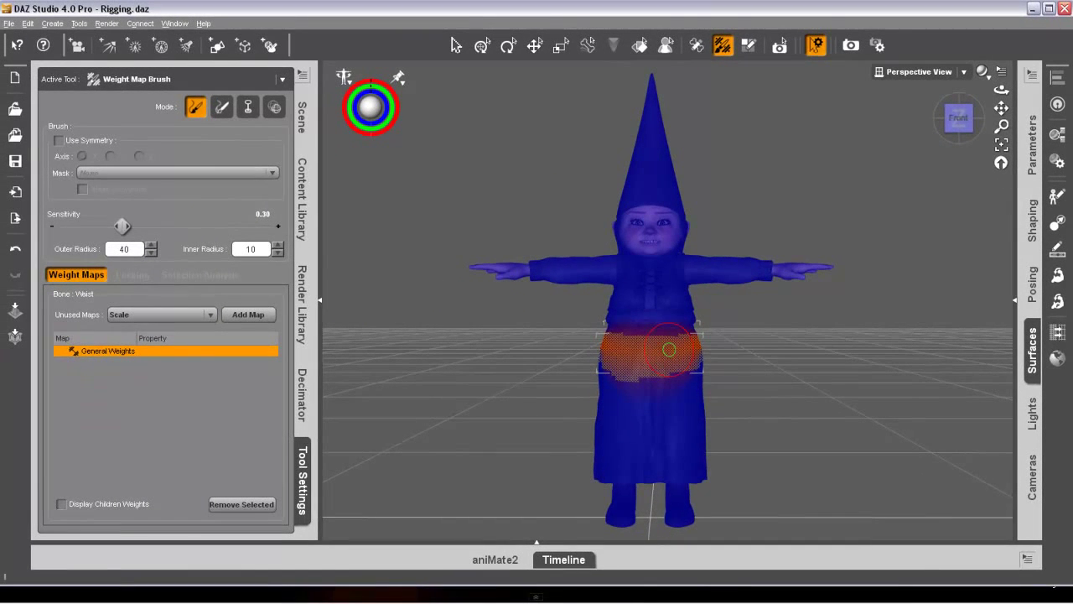
pyautogui.rightClick(670, 349)
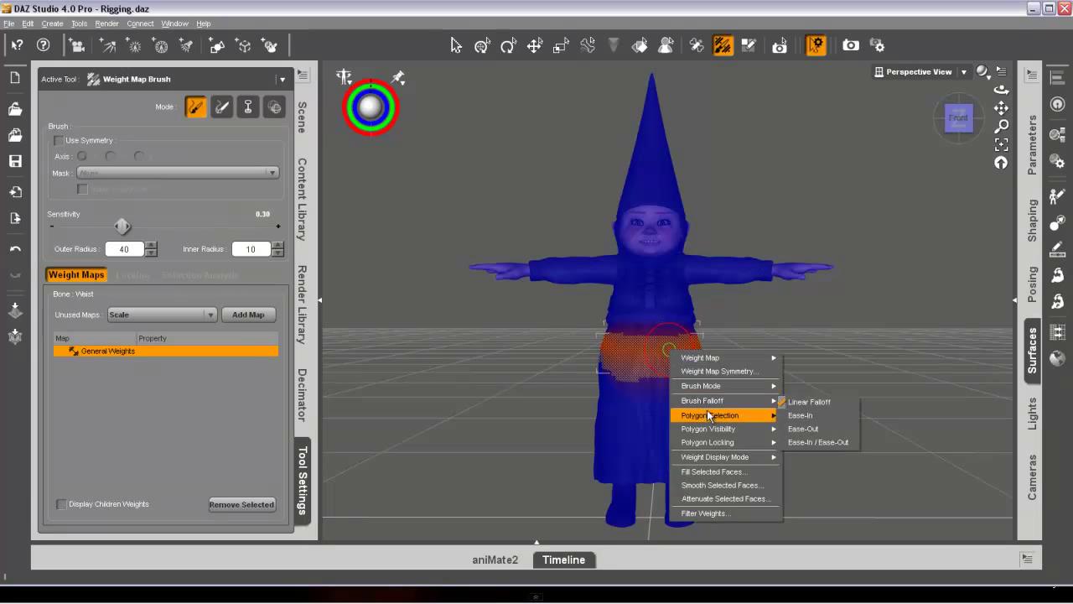
pyautogui.moveTo(709, 417)
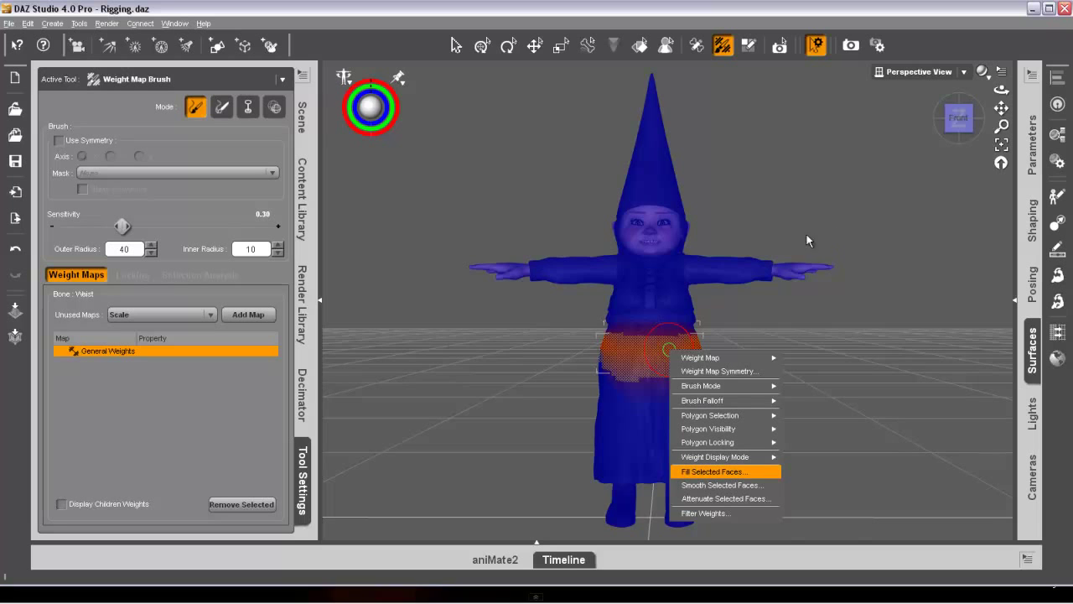
pyautogui.click(738, 472)
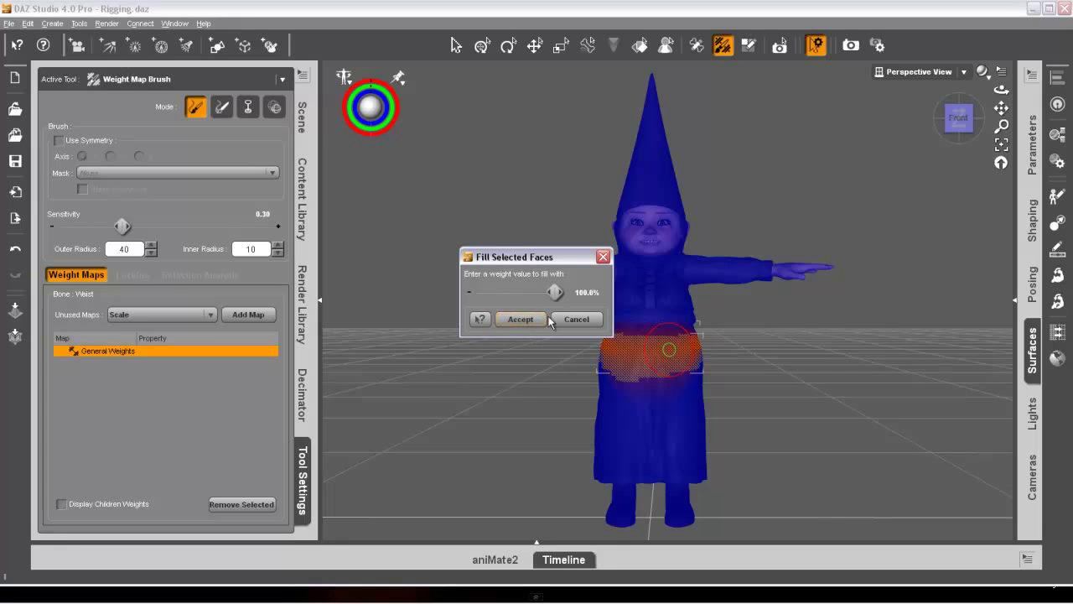
pyautogui.moveTo(553, 292)
pyautogui.mouseDown()
pyautogui.moveTo(541, 291)
pyautogui.moveTo(555, 291)
pyautogui.mouseUp()
pyautogui.click(520, 320)
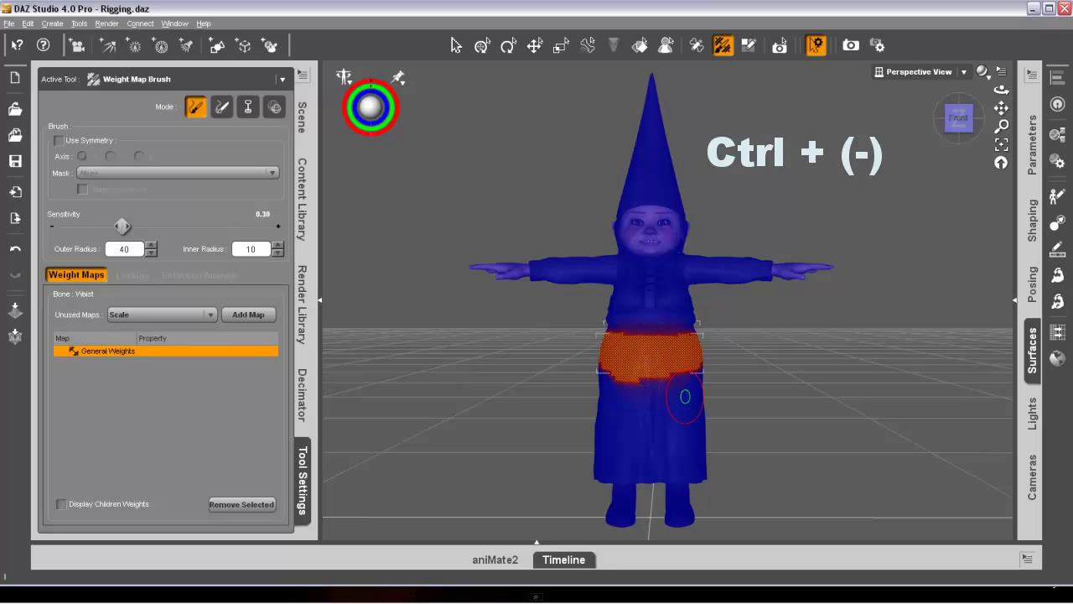
# - Grow the waist face selection several times and smooth its weights with a 100.0% smooth factor and 50 iterations
pyautogui.keyDown('ctrl'); pyautogui.click(685, 396); pyautogui.keyUp('ctrl')
pyautogui.keyDown('ctrl'); pyautogui.click(685, 395); pyautogui.keyUp('ctrl')
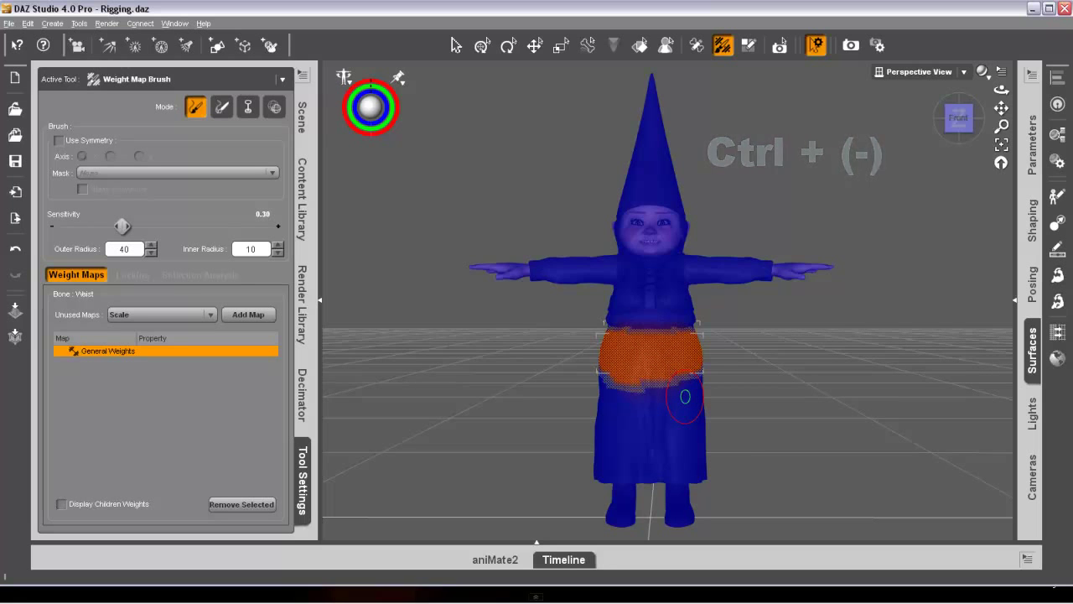
pyautogui.keyDown('ctrl'); pyautogui.click(685, 396); pyautogui.keyUp('ctrl')
pyautogui.keyDown('ctrl'); pyautogui.click(685, 396); pyautogui.keyUp('ctrl')
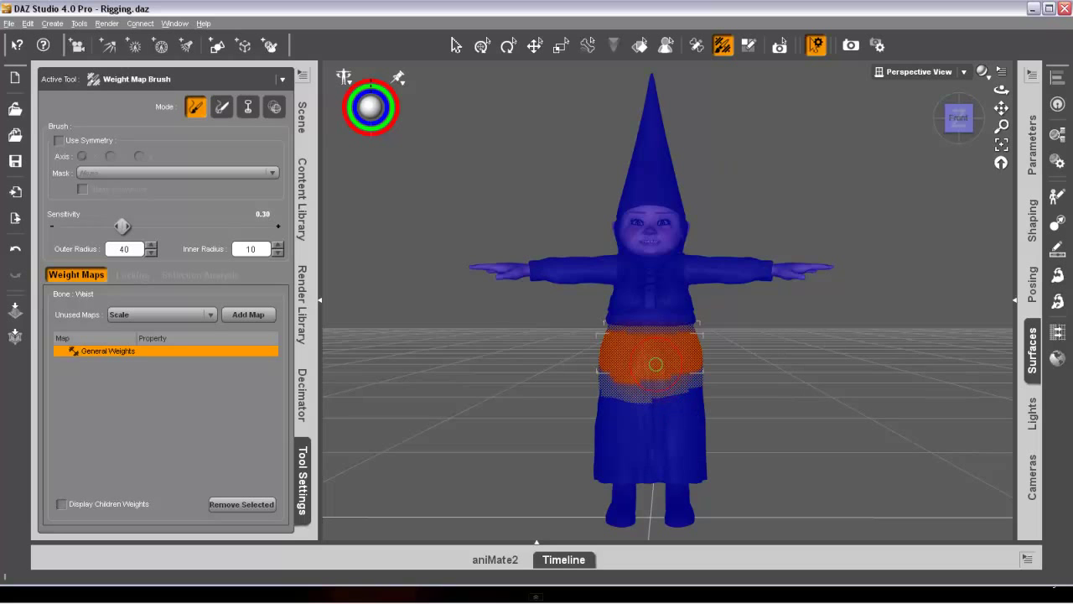
pyautogui.rightClick(657, 369)
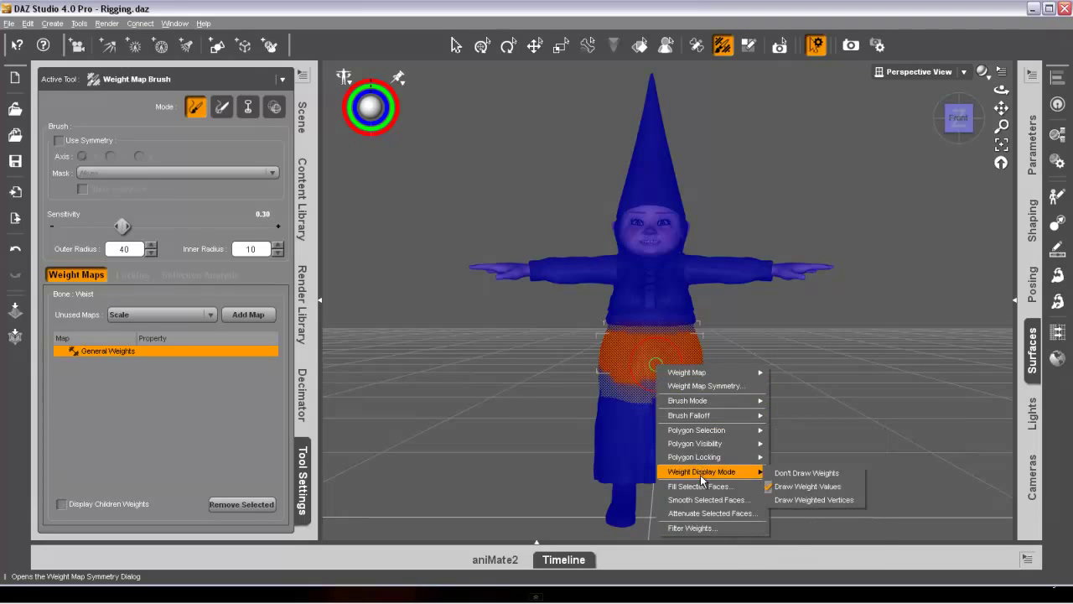
pyautogui.click(696, 500)
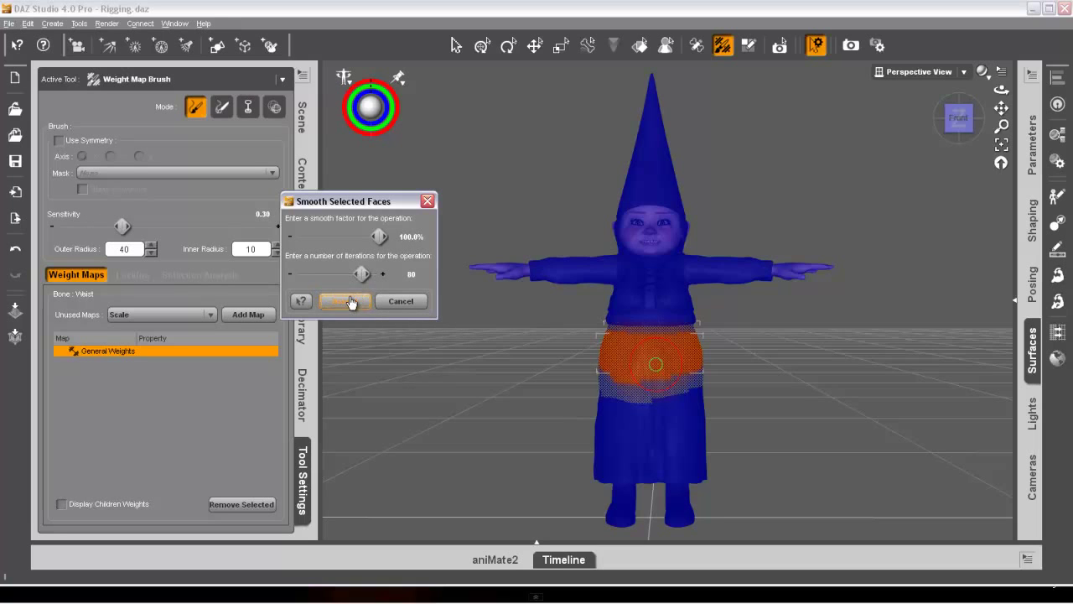
pyautogui.moveTo(362, 273); pyautogui.dragTo(337, 275)
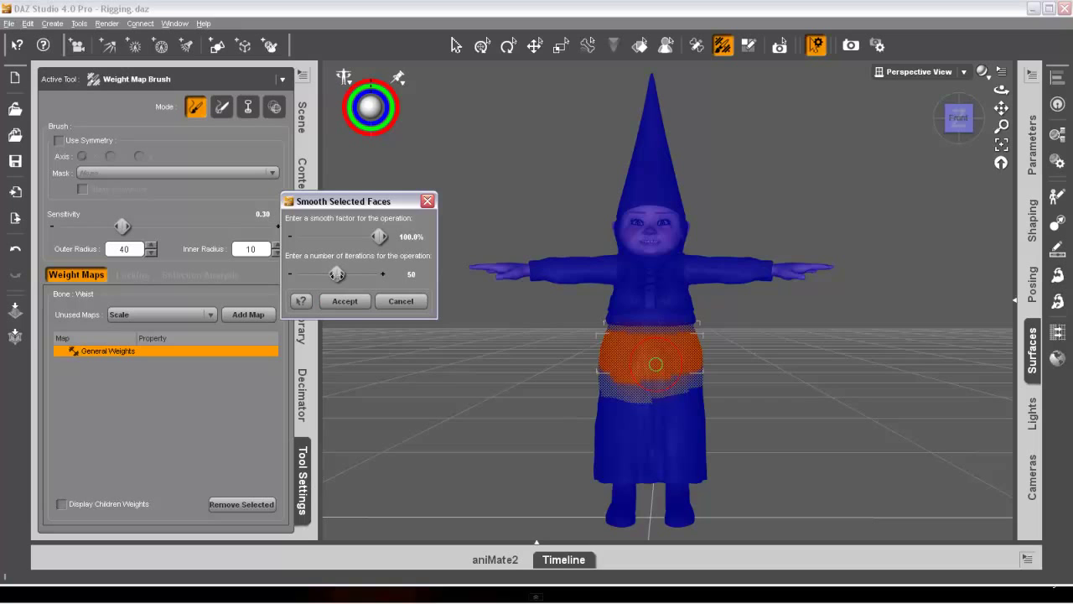
pyautogui.click(344, 301)
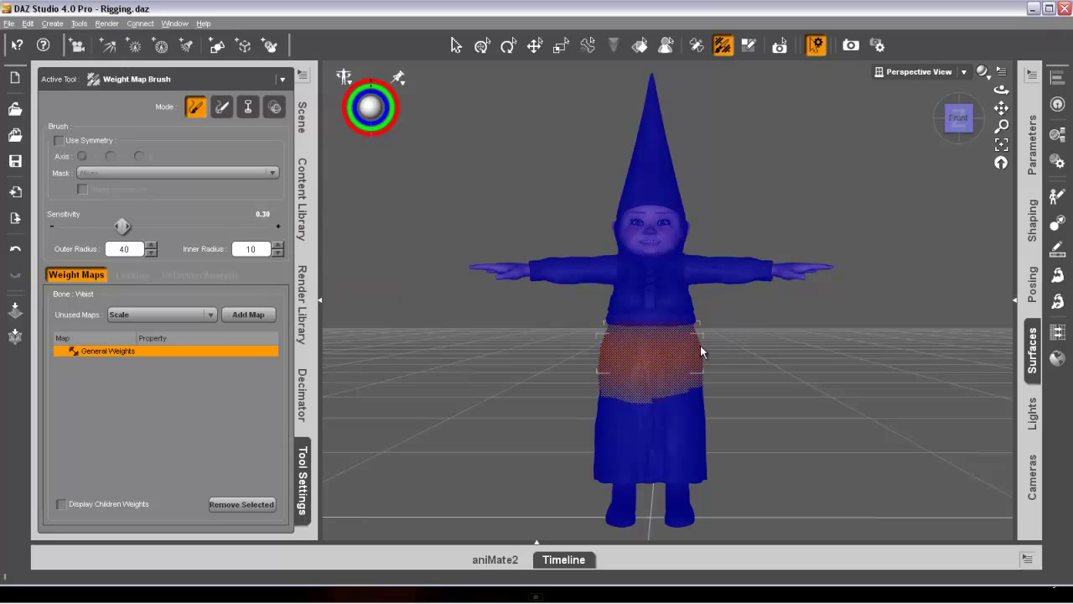
# - Clear the polygon selection around the waist
pyautogui.rightClick(655, 343)
pyautogui.moveTo(680, 356)
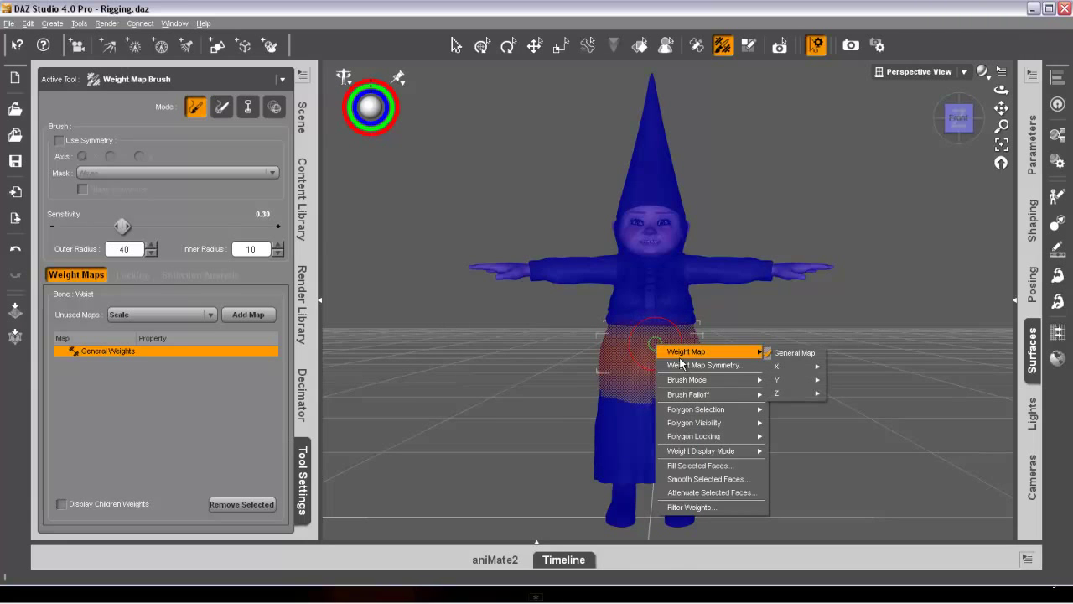
pyautogui.moveTo(724, 415)
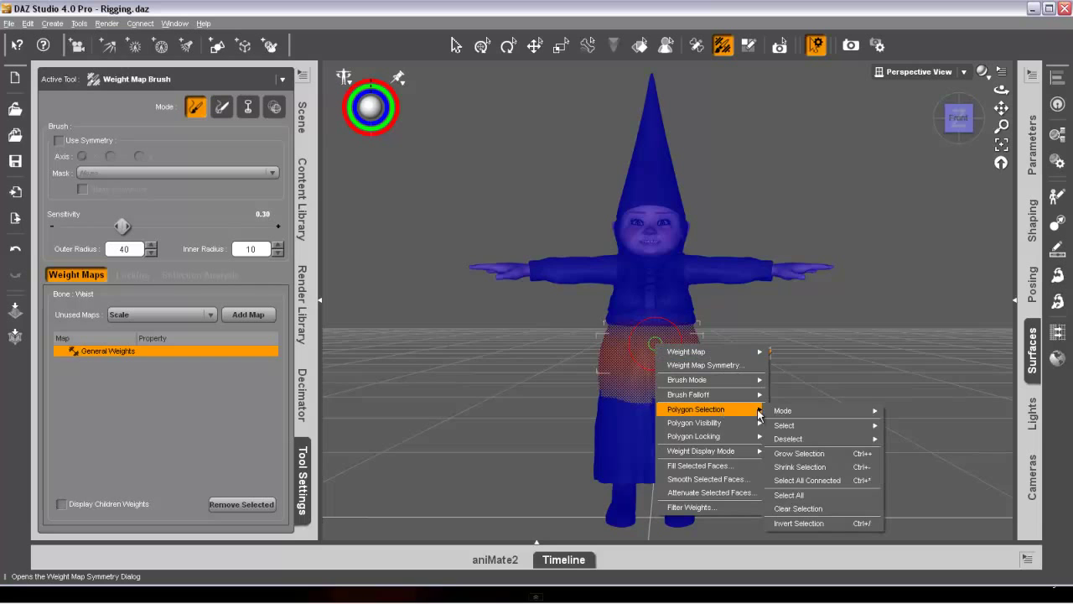
pyautogui.click(803, 509)
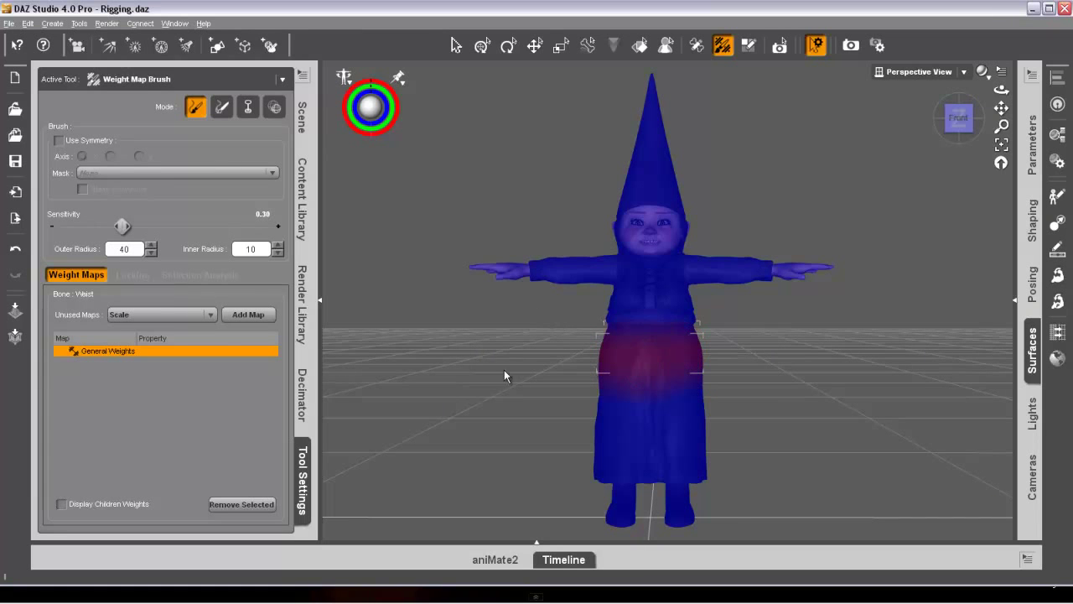
# - Check the lThigh and rThigh weight maps, and select the skirt faces over the right thigh with the Geometry Editor
pyautogui.click(303, 117)
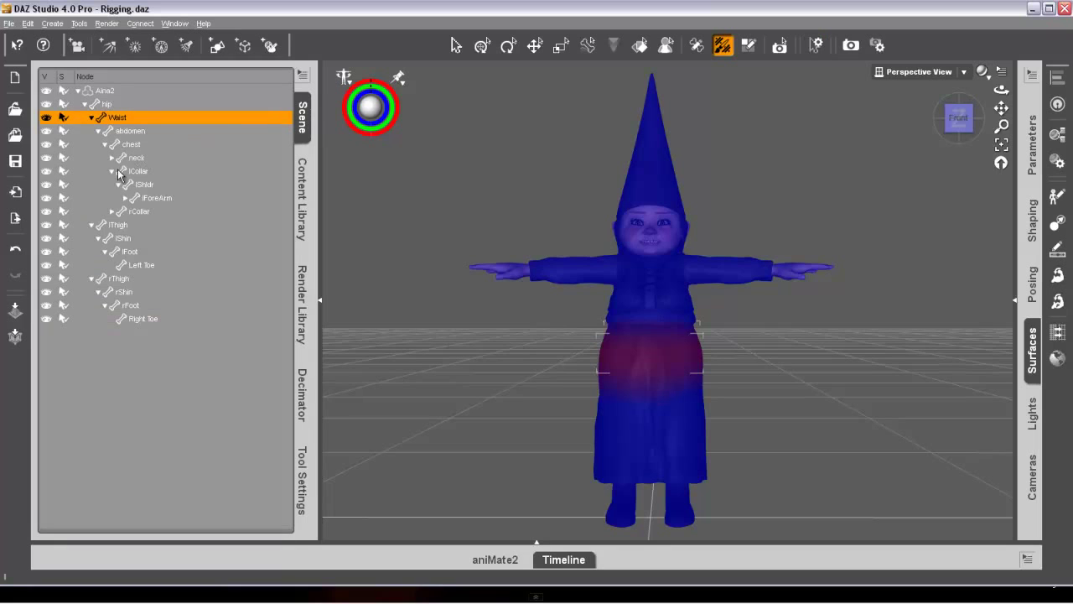
pyautogui.click(117, 226)
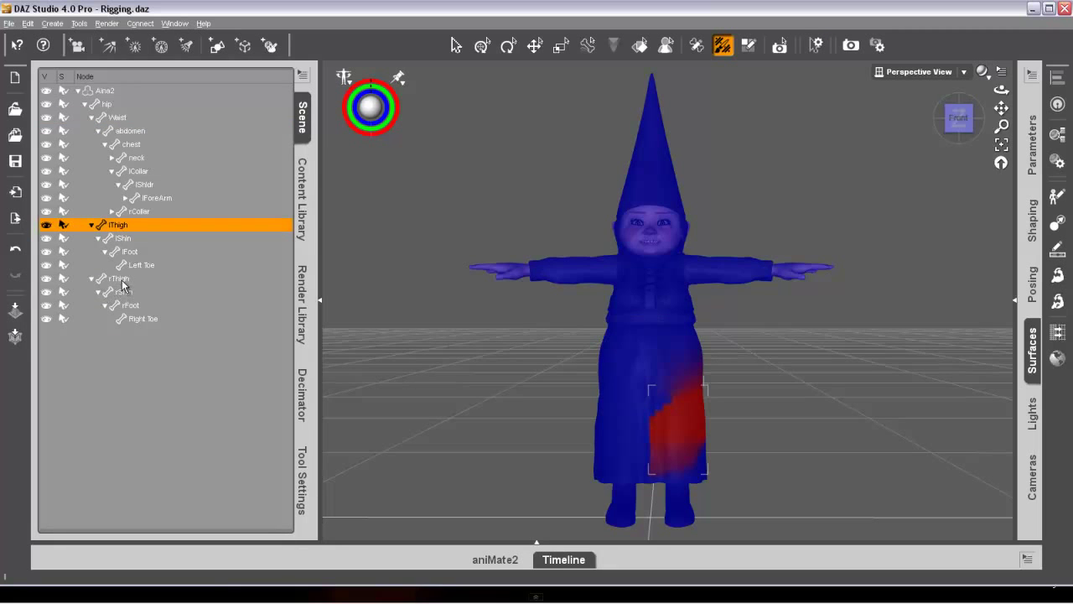
pyautogui.click(119, 279)
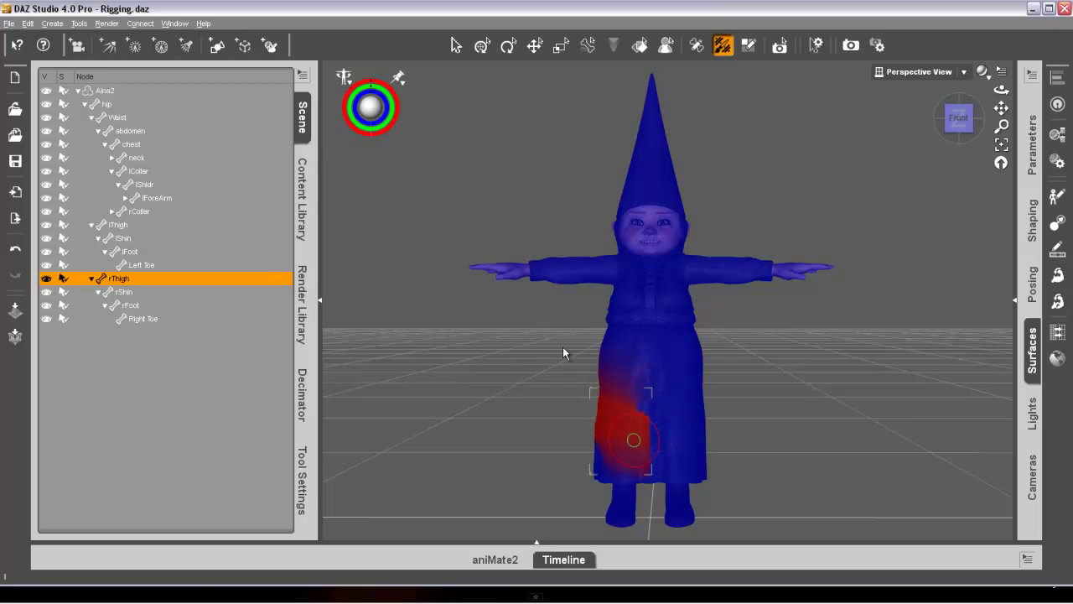
pyautogui.click(750, 46)
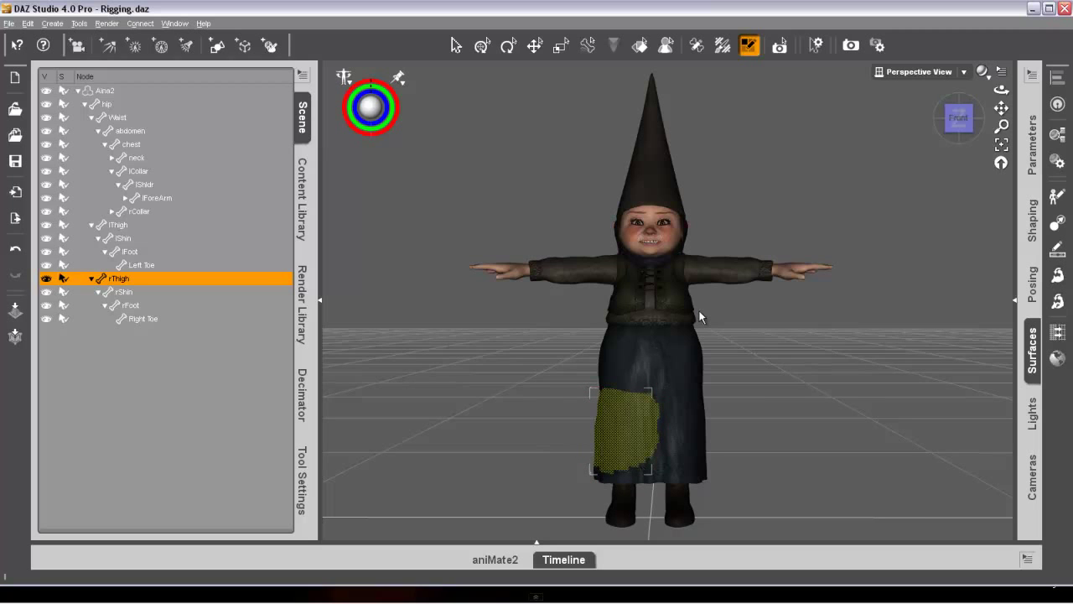
# - Fill the selected skirt faces over the right thigh in the rThigh weight map using the Weight Map Brush
pyautogui.click(722, 47)
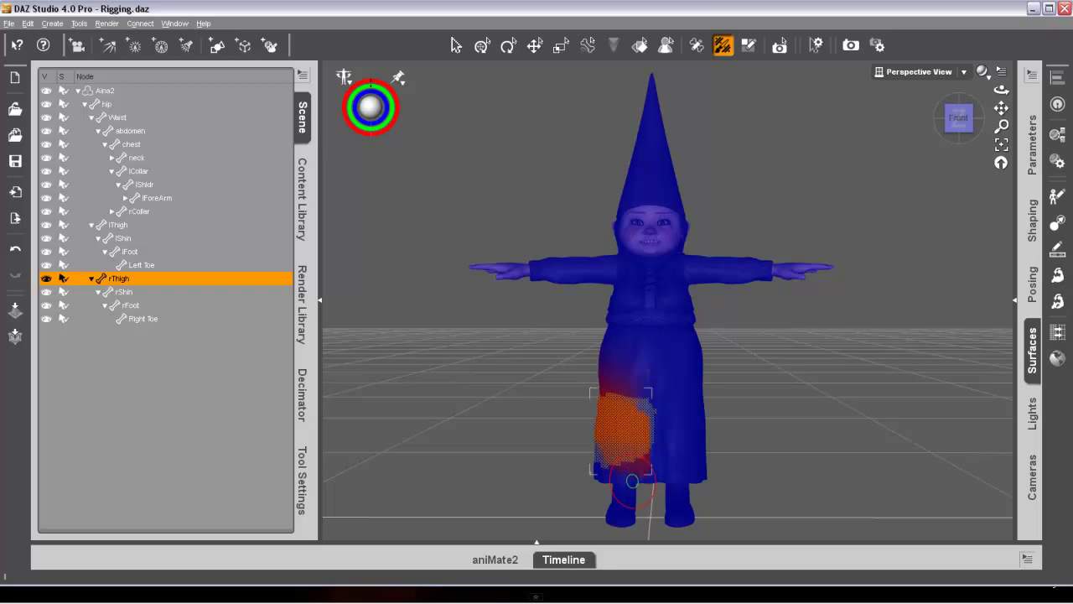
pyautogui.moveTo(633, 480)
pyautogui.mouseDown()
pyautogui.moveTo(642, 456)
pyautogui.moveTo(621, 417)
pyautogui.mouseUp()
pyautogui.rightClick(622, 419)
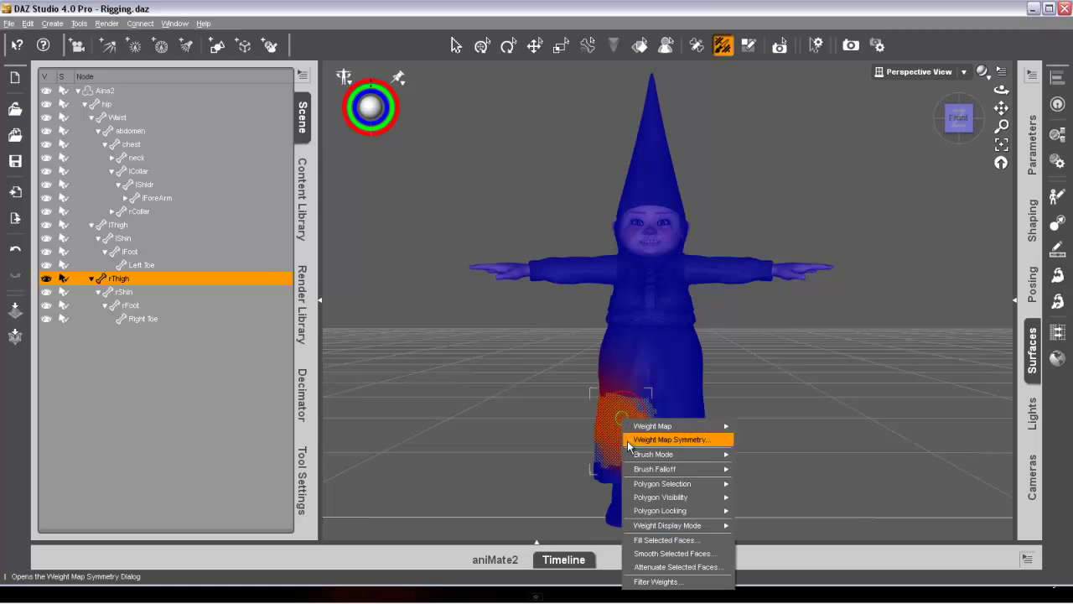
pyautogui.click(661, 540)
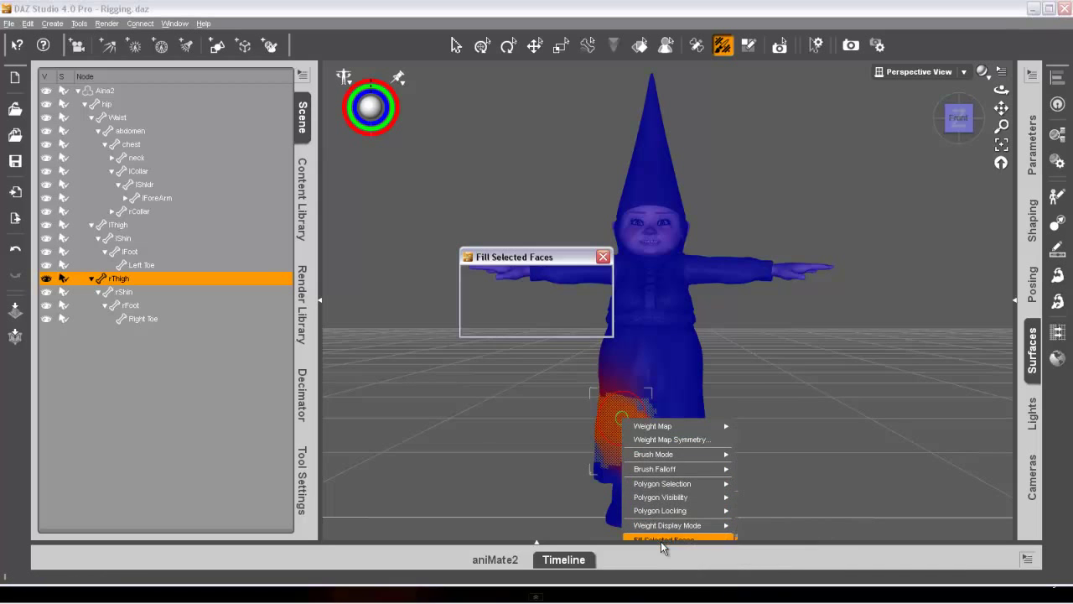
pyautogui.click(521, 321)
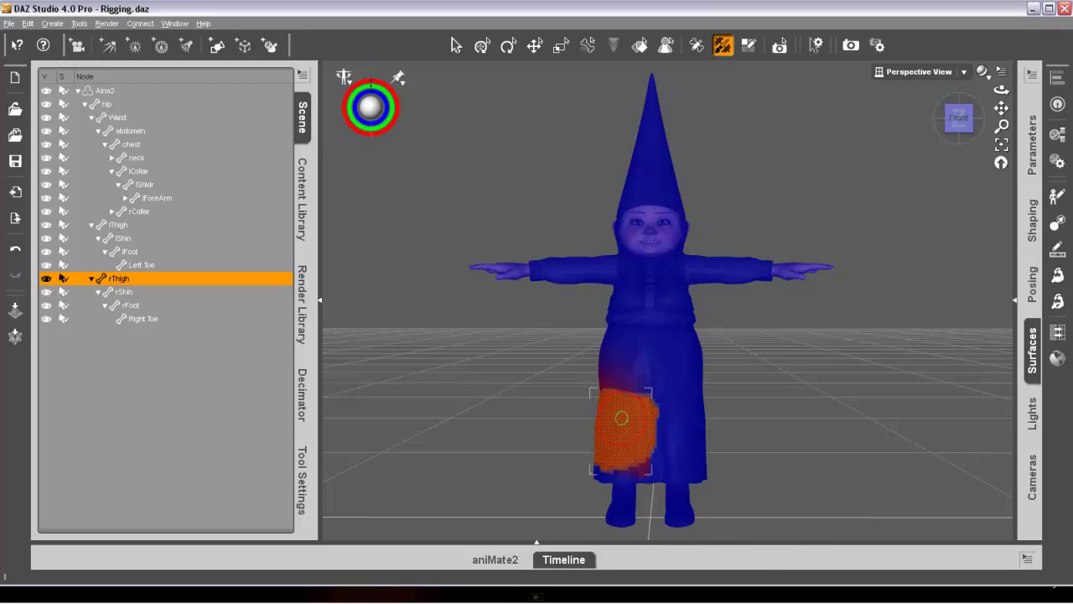
# - Grow the face selection around the right thigh and smooth its weights in the rThigh map
pyautogui.moveTo(621, 417); pyautogui.dragTo(622, 418)
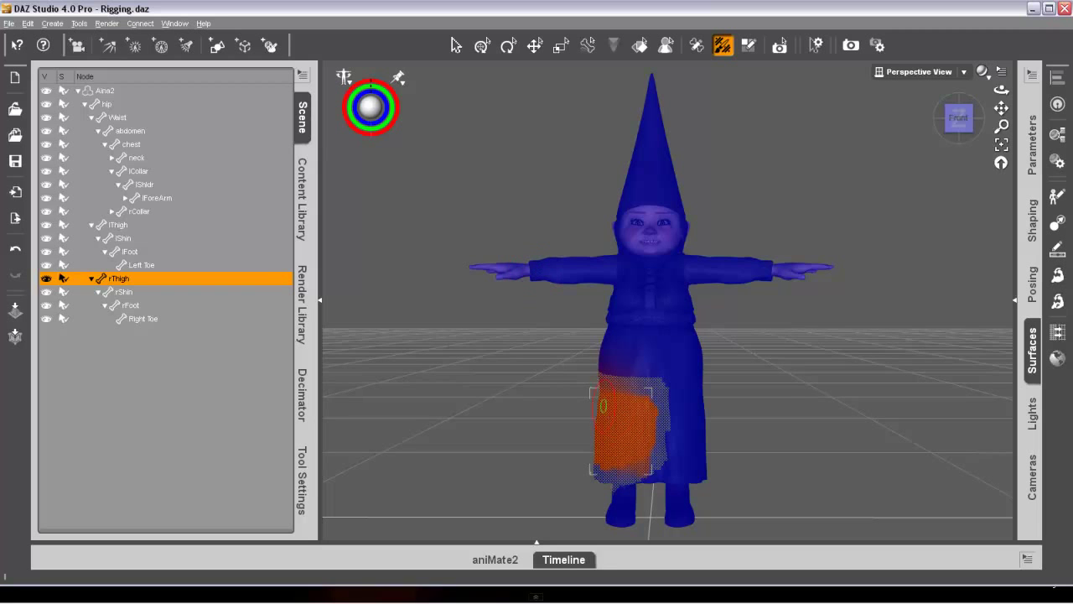
pyautogui.rightClick(616, 410)
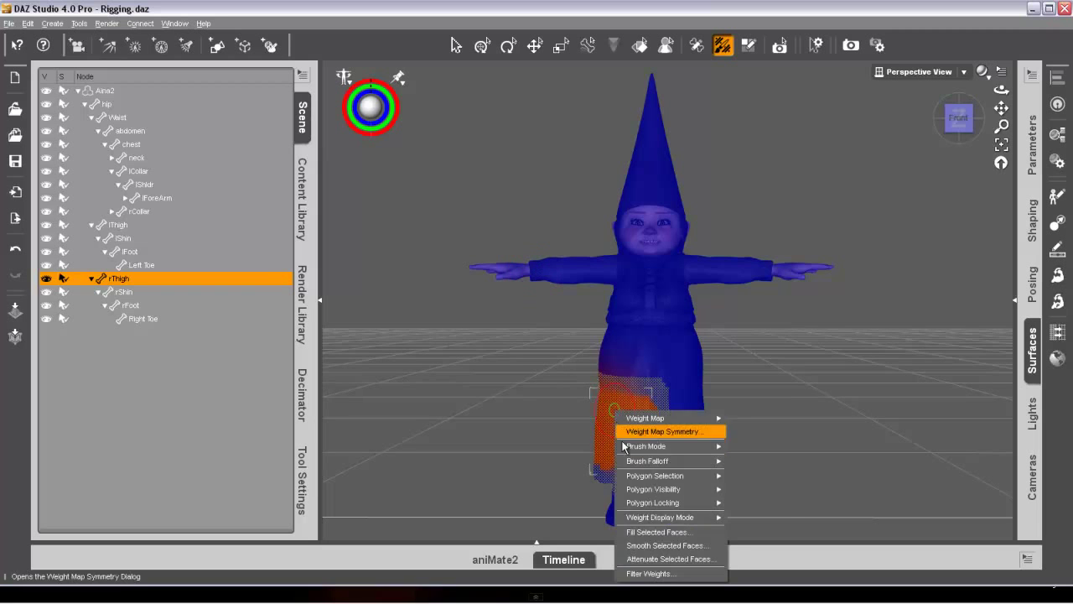
pyautogui.click(641, 545)
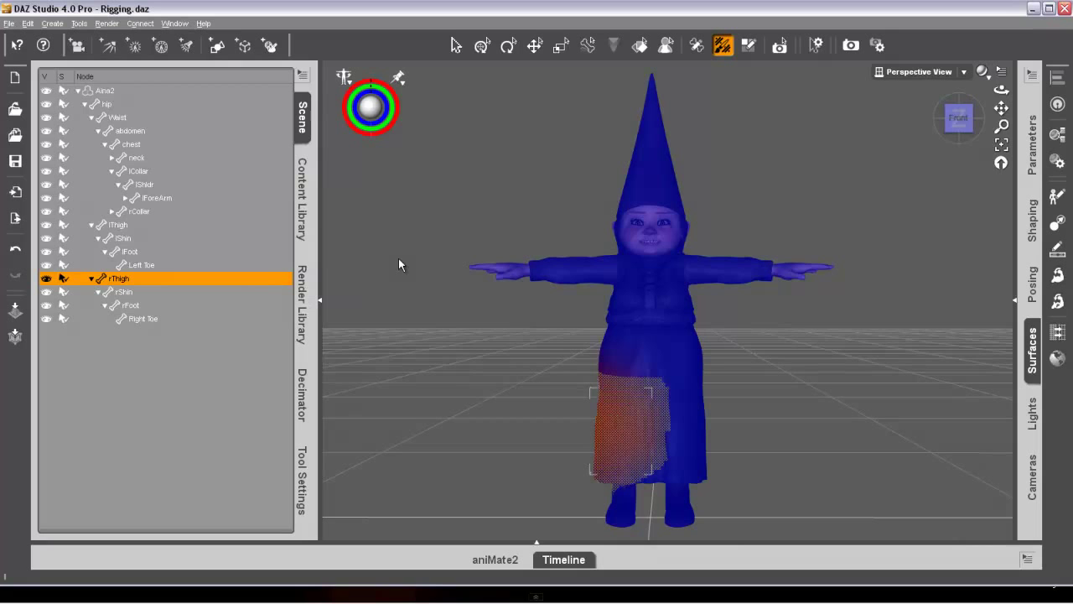
# - Clear the polygon selection around the right thigh
pyautogui.rightClick(636, 411)
pyautogui.moveTo(733, 478)
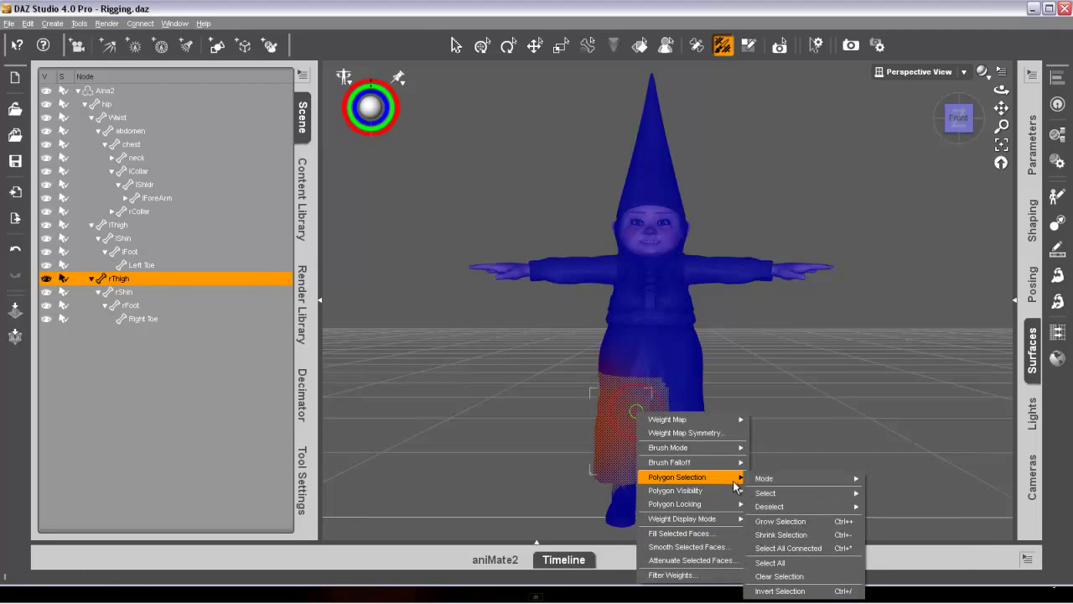
pyautogui.click(763, 576)
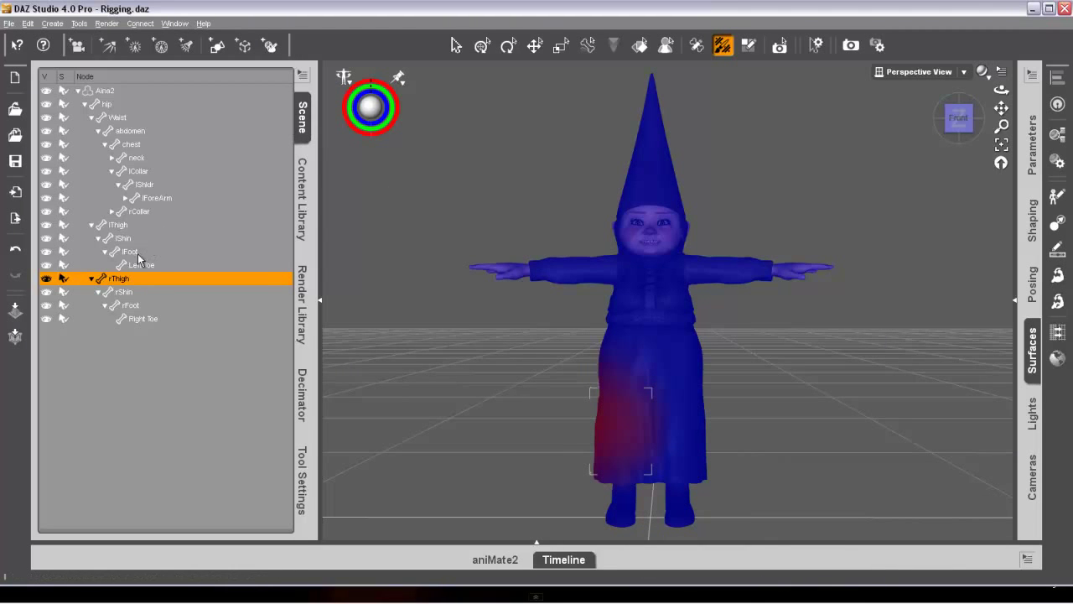
# - Select the rShin bone and lasso the skirt hem and lower leg faces around the right shin with the Geometry Editor
pyautogui.click(126, 293)
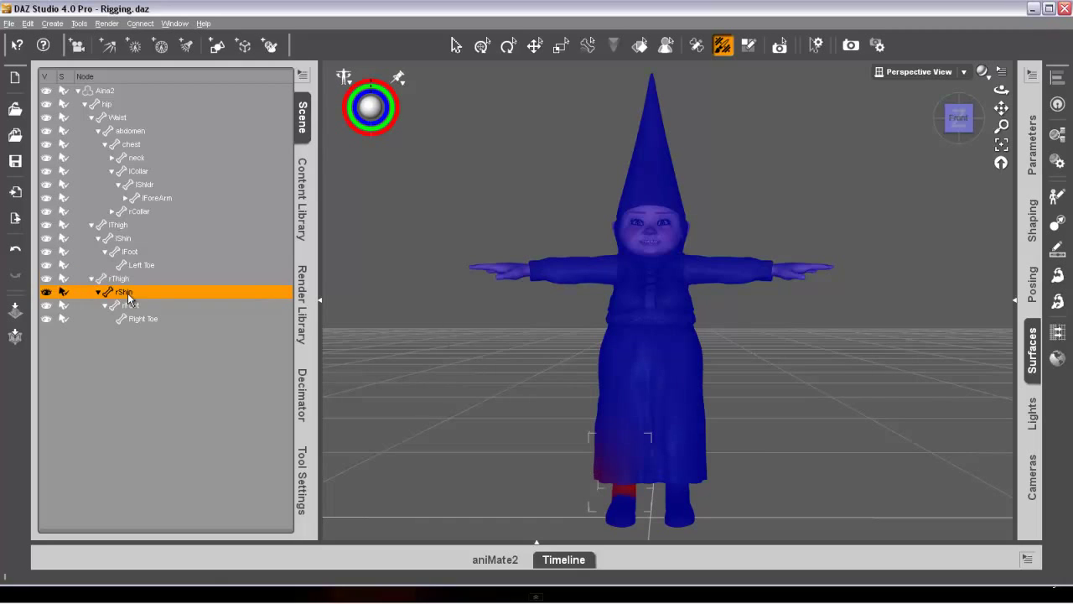
pyautogui.click(749, 44)
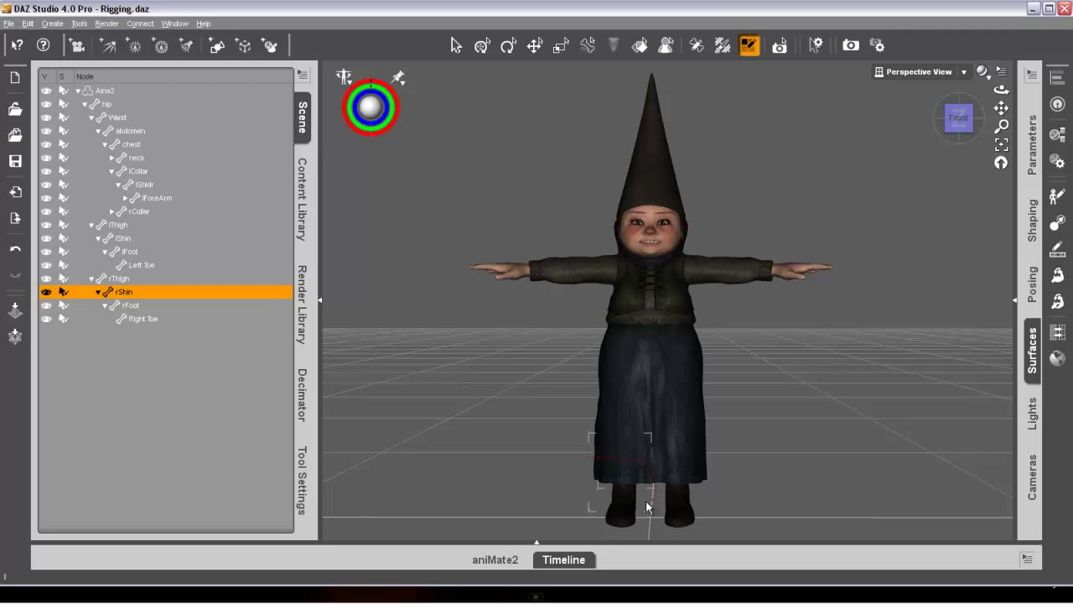
pyautogui.click(592, 465)
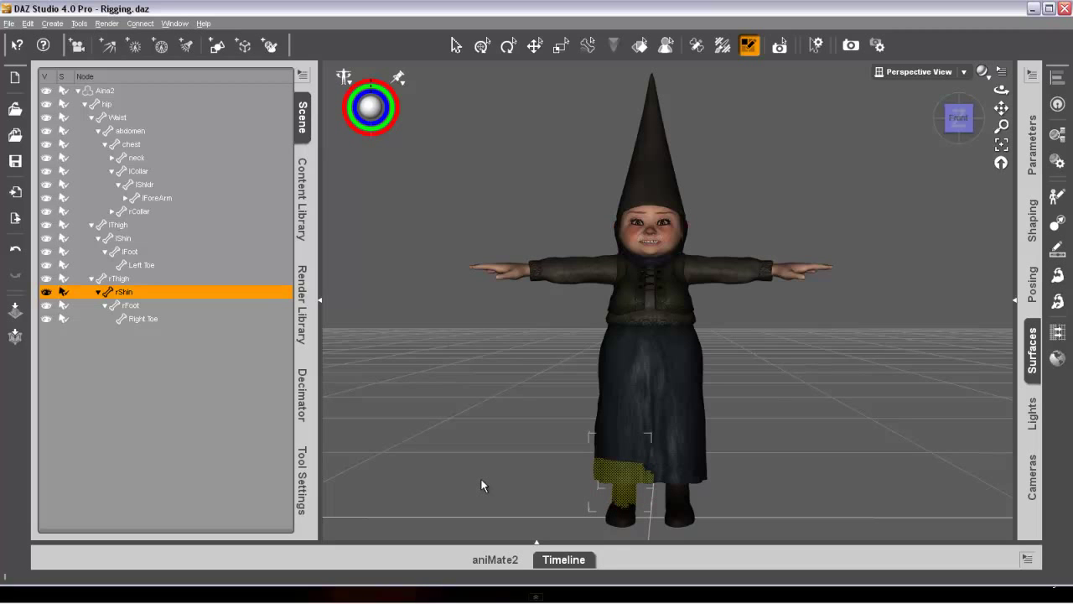
# - Fill the selected right shin and hem faces in the rShin weight map with a weight of 100.0%
pyautogui.click(723, 46)
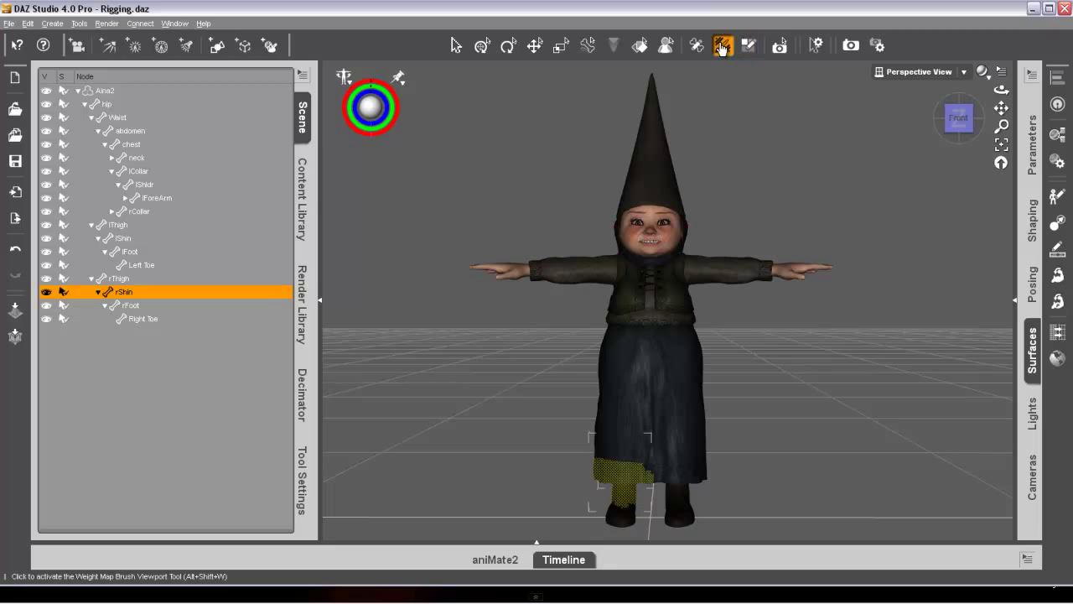
pyautogui.rightClick(623, 480)
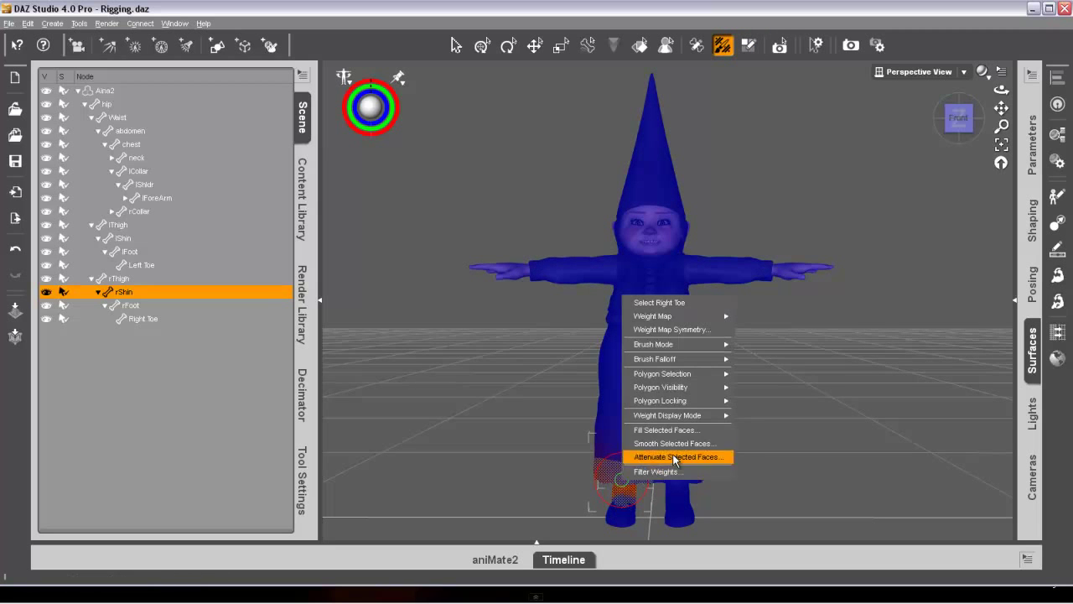
pyautogui.click(696, 428)
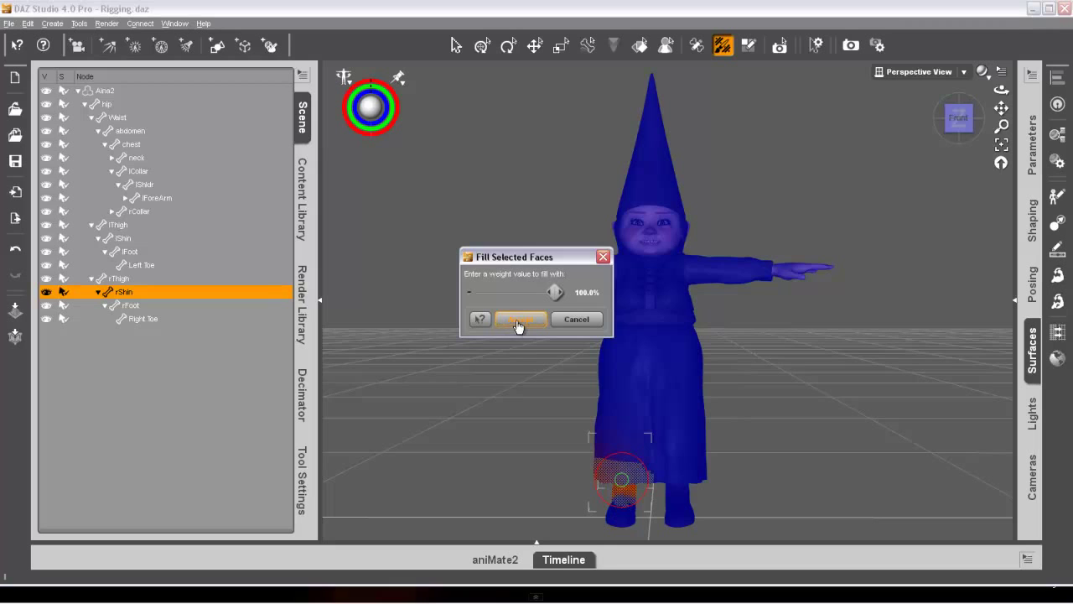
pyautogui.click(506, 326)
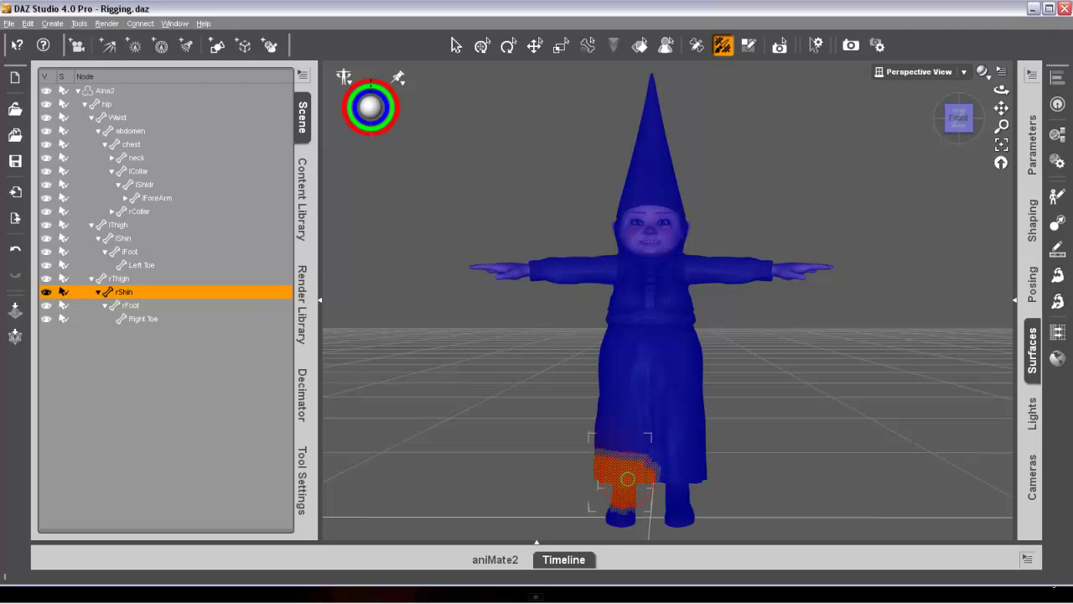
# - Smooth the weights of the grown right shin face selection with a 100.0% smooth factor and 50 iterations
pyautogui.rightClick(628, 480)
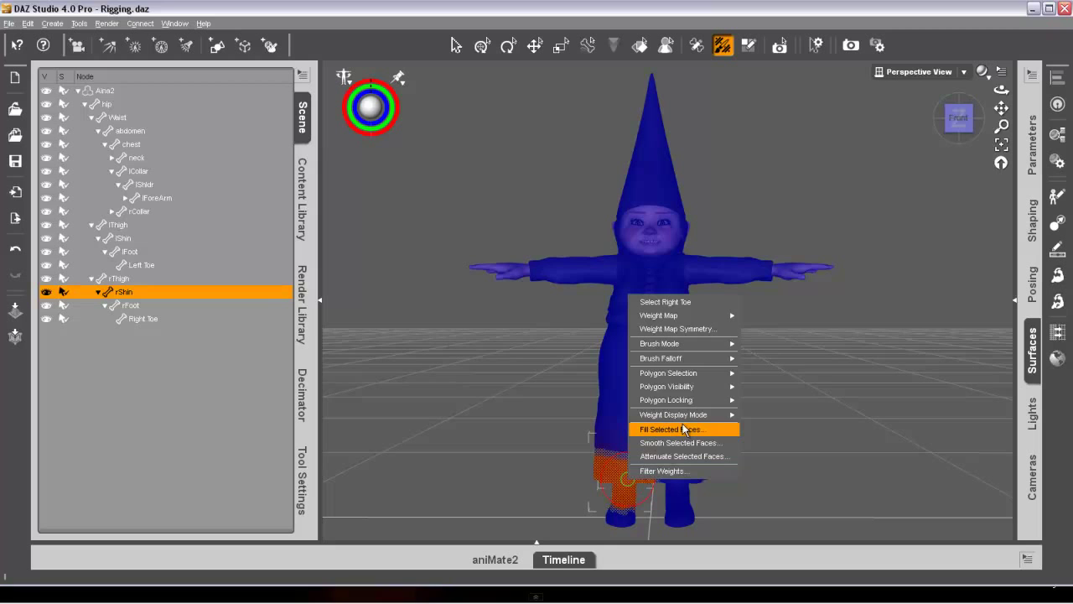
pyautogui.click(680, 443)
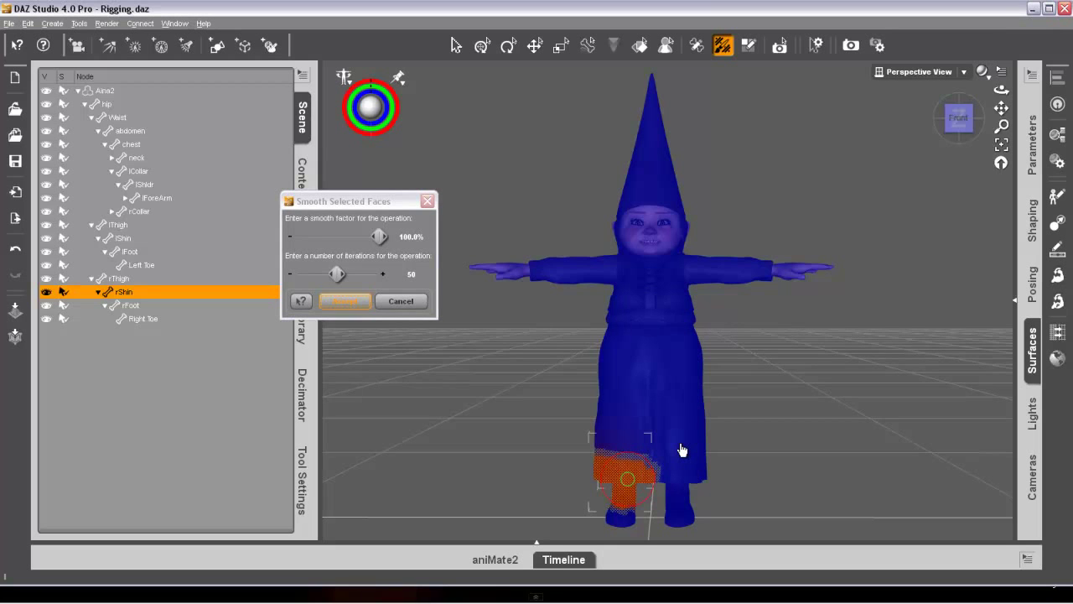
pyautogui.press('Return')
# - Clear the polygon selection around the right shin
pyautogui.rightClick(680, 445)
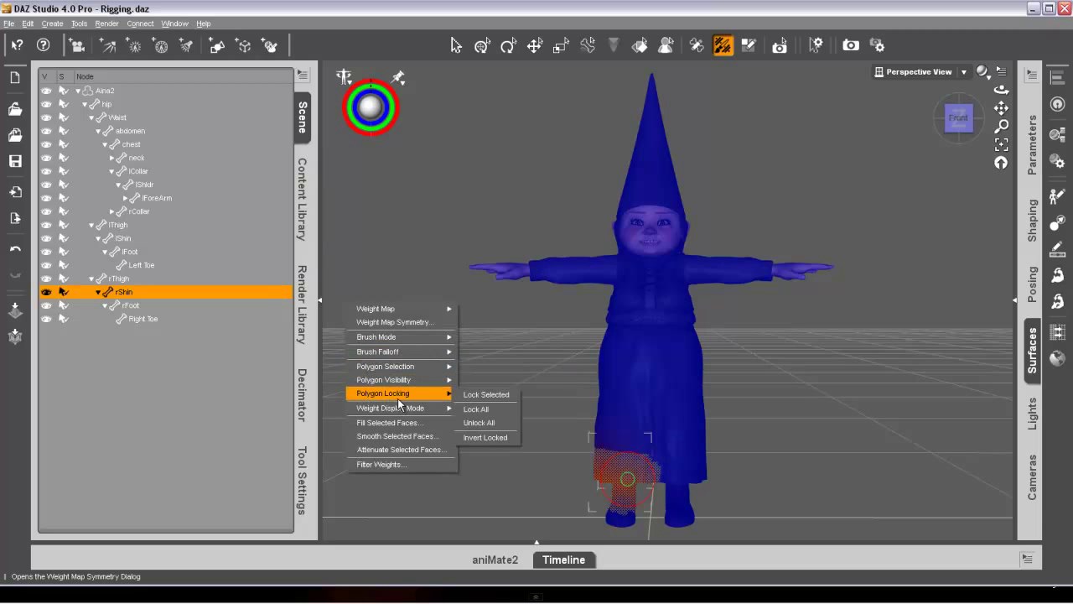
pyautogui.moveTo(436, 367)
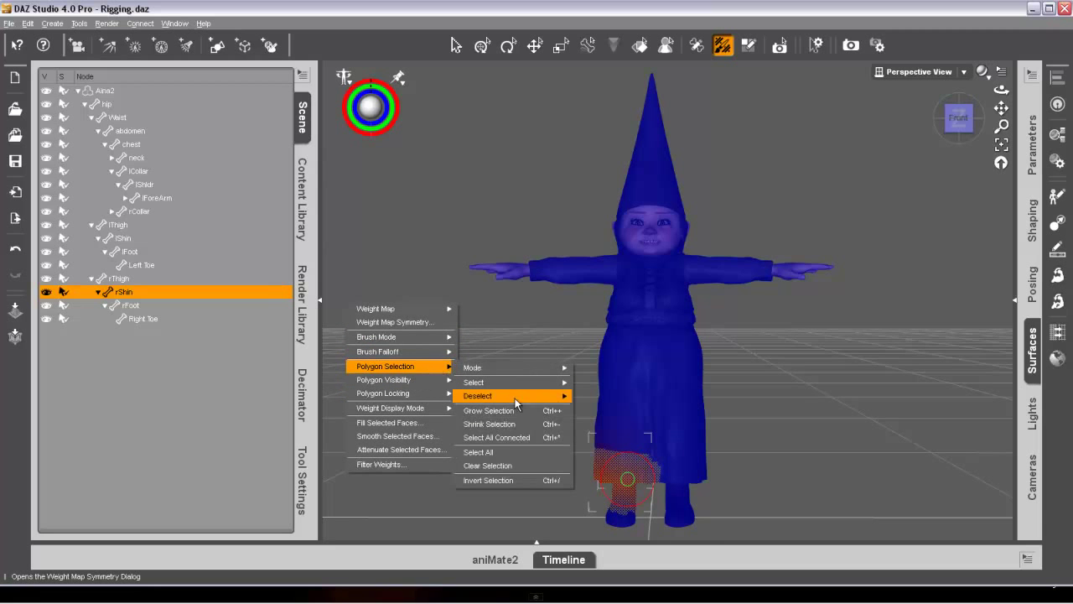
pyautogui.click(494, 465)
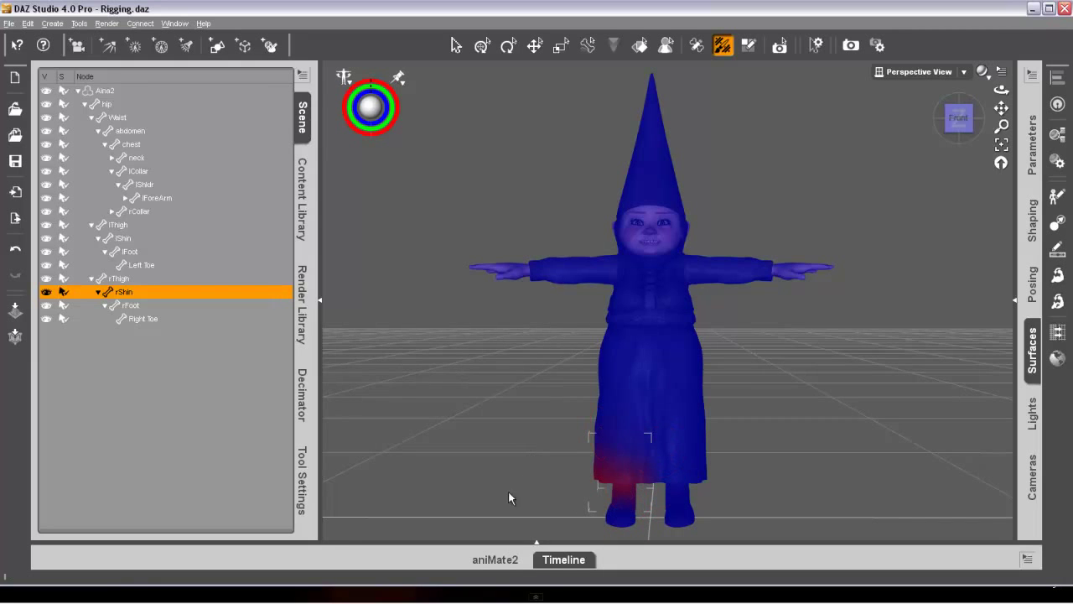
# - Scrub the walk animation on the timeline to check how the skirt deforms, with the weight map display turned off
pyautogui.click(552, 566)
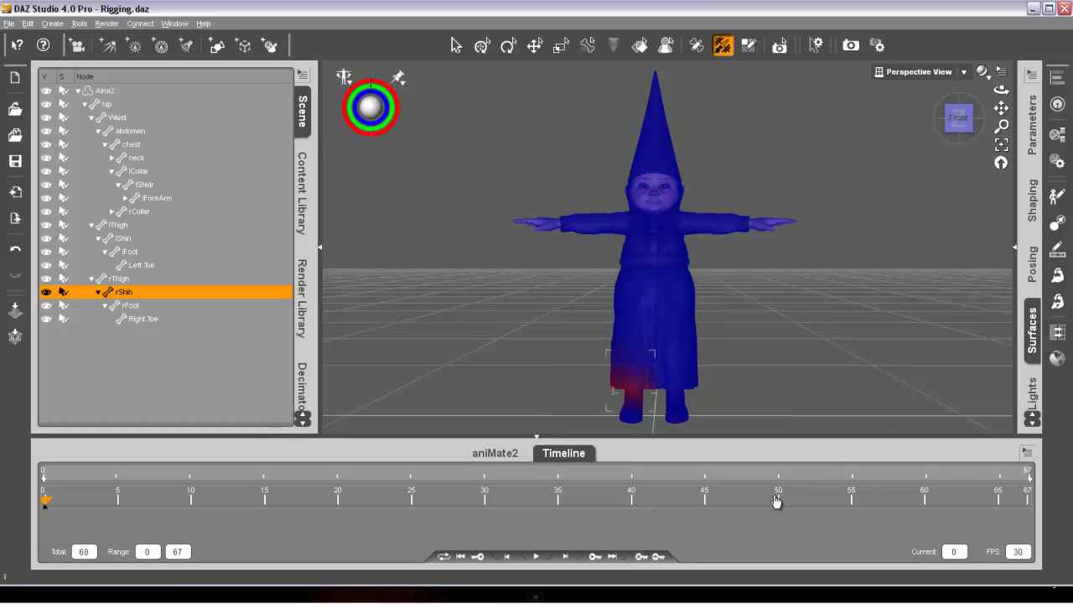
pyautogui.click(851, 501)
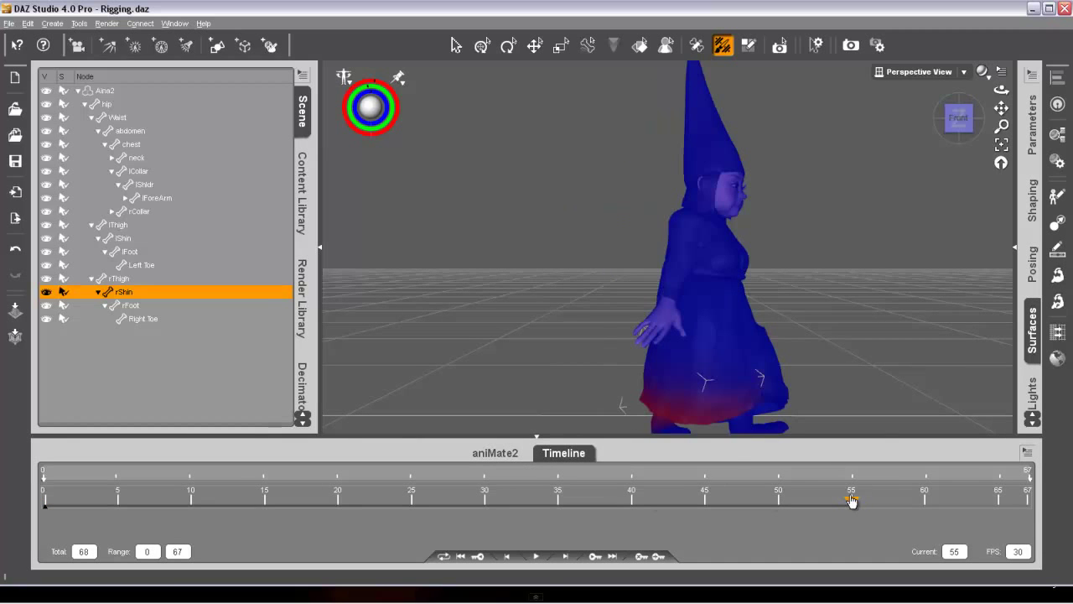
pyautogui.moveTo(851, 501); pyautogui.dragTo(630, 493)
pyautogui.click(456, 46)
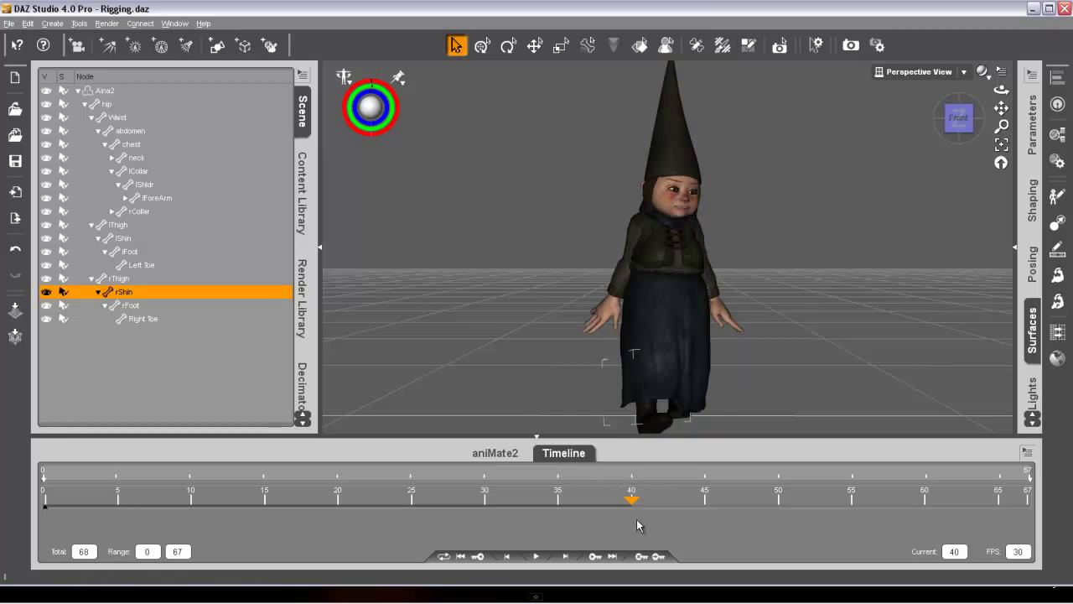
pyautogui.moveTo(637, 504); pyautogui.dragTo(1013, 503)
pyautogui.moveTo(883, 502); pyautogui.dragTo(98, 494)
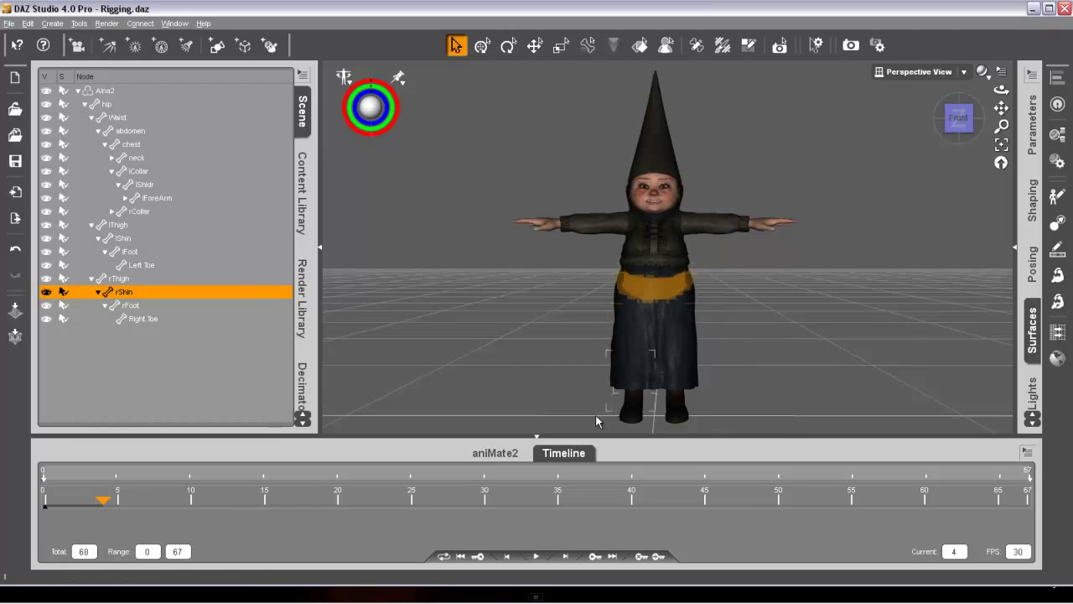
pyautogui.click(560, 454)
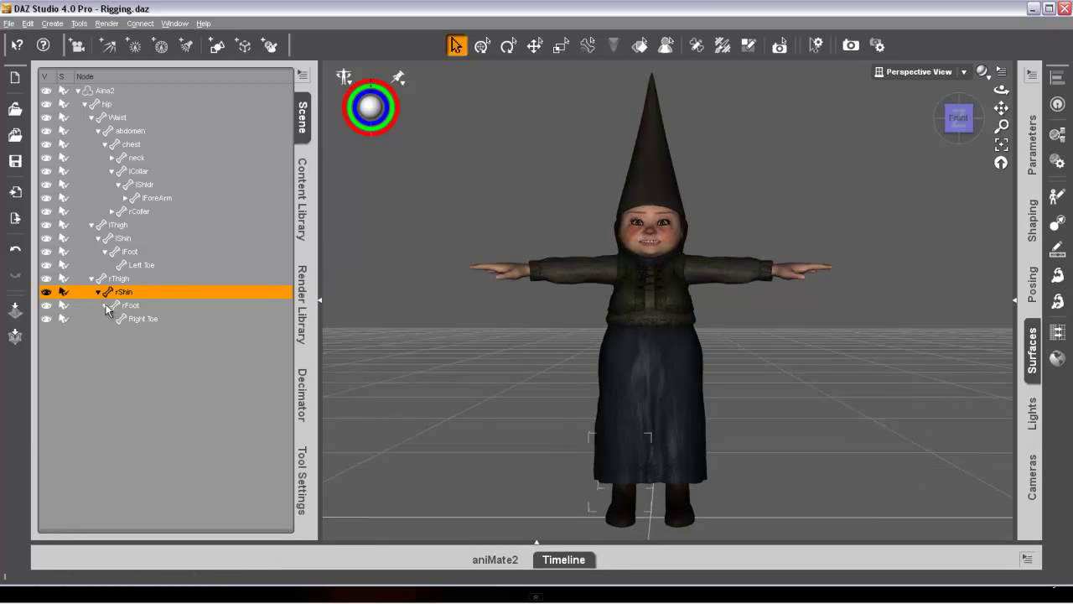
# - Select the rFoot bone, check its weight map, and lasso the right foot's faces with the Geometry Editor
pyautogui.click(131, 306)
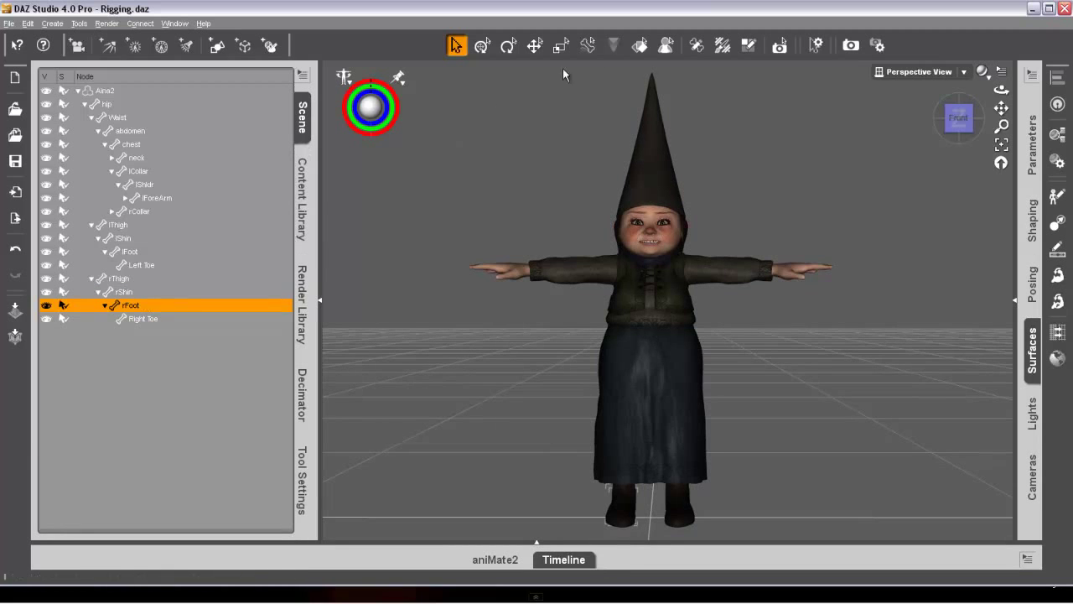
pyautogui.click(722, 45)
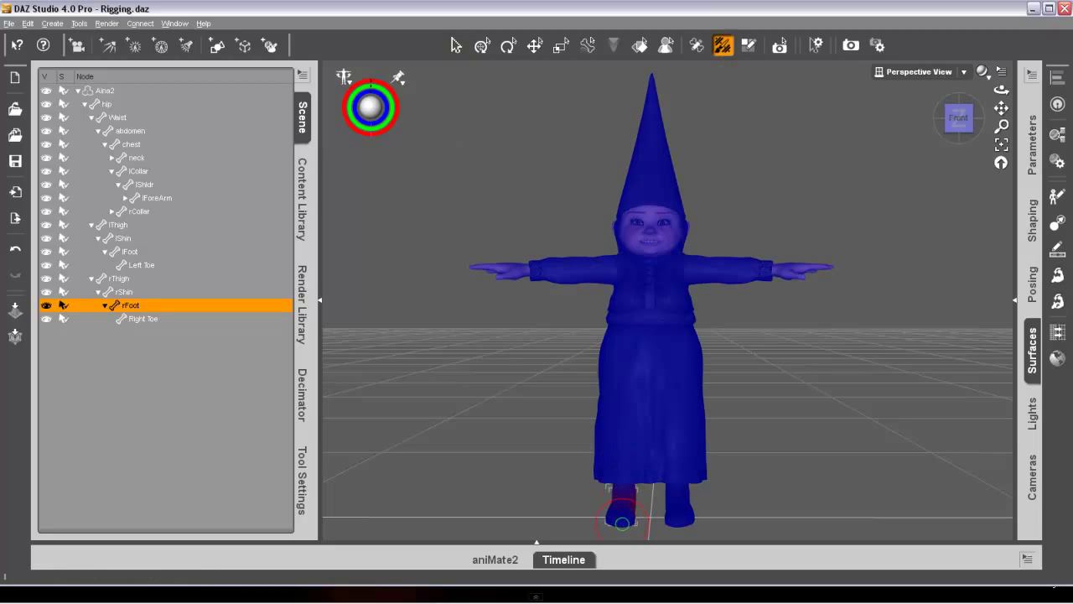
pyautogui.click(749, 45)
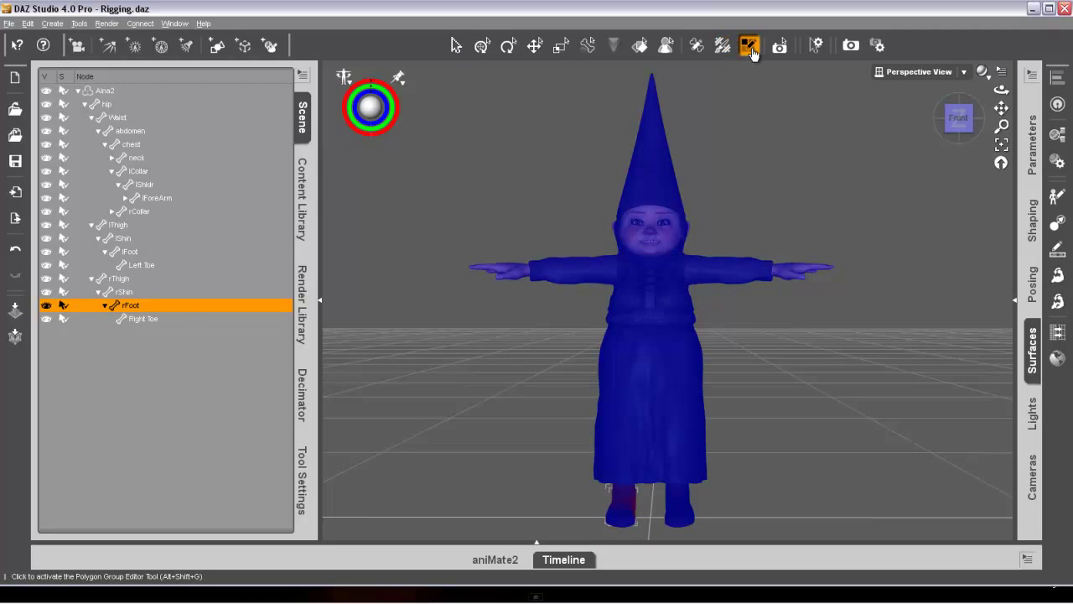
pyautogui.click(597, 499)
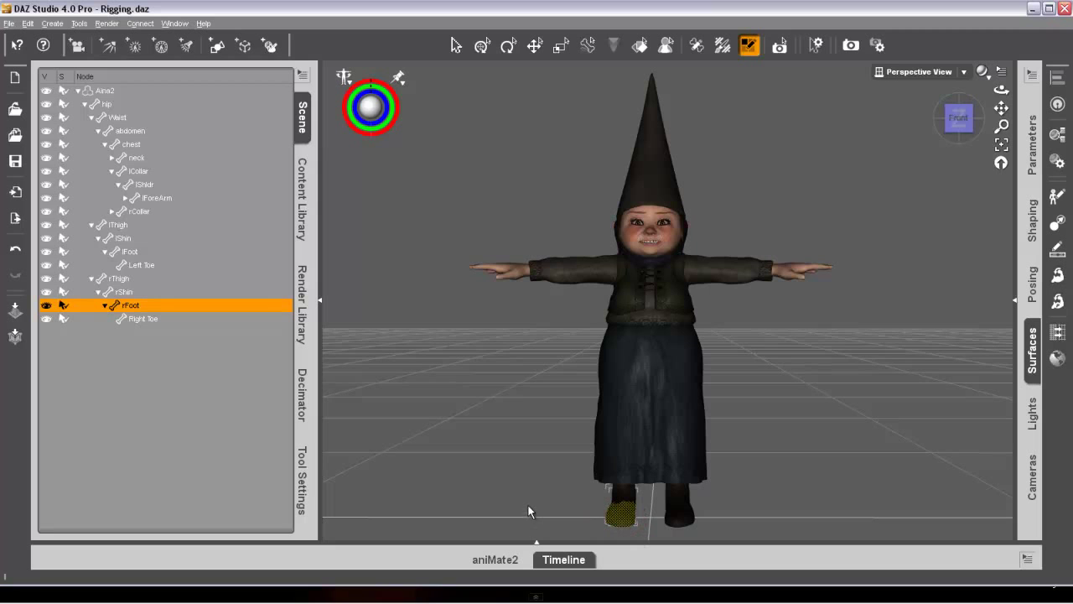
# - Fill the selected right foot faces in the rFoot weight map with a weight of 100.0%
pyautogui.click(722, 44)
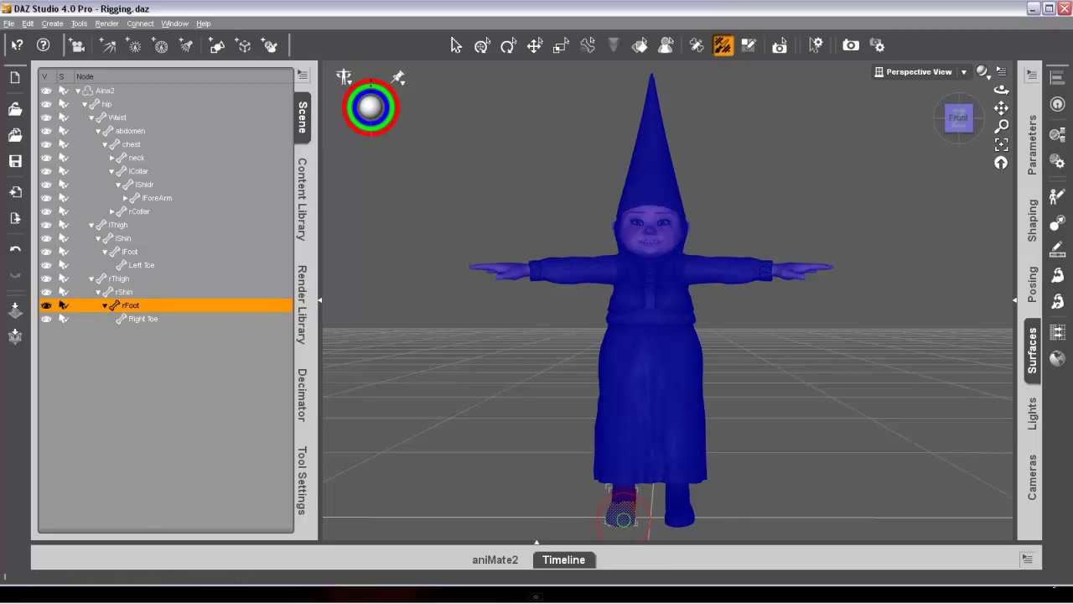
pyautogui.rightClick(622, 513)
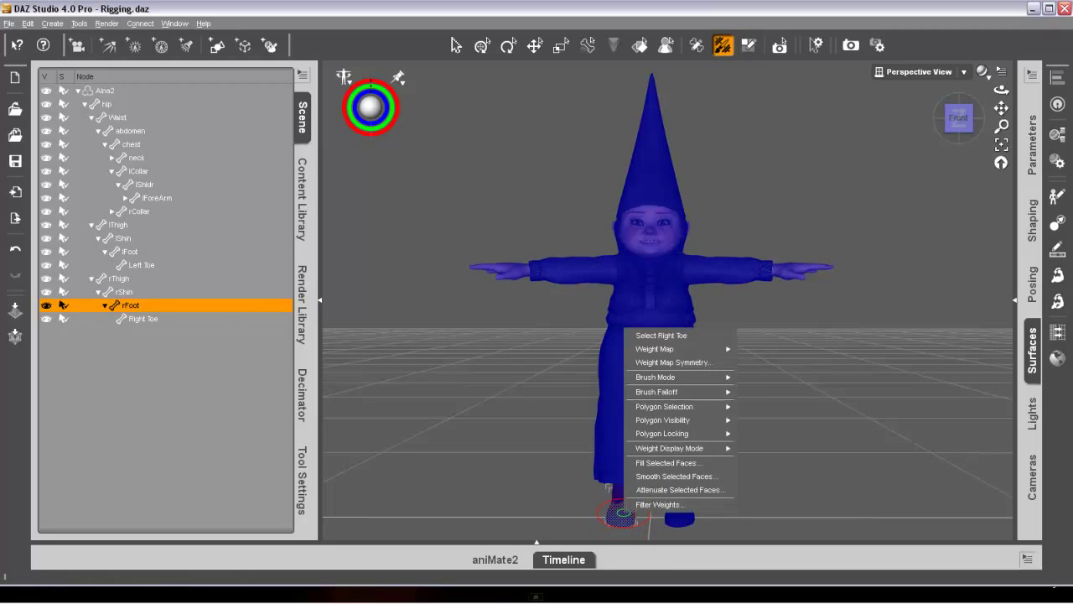
pyautogui.click(671, 463)
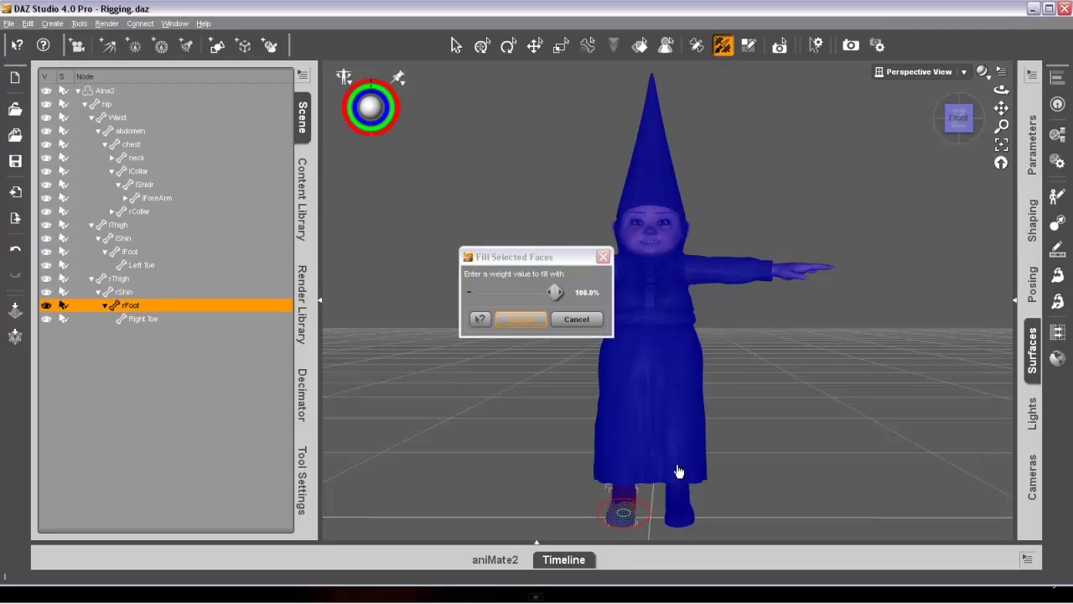
pyautogui.press('Return')
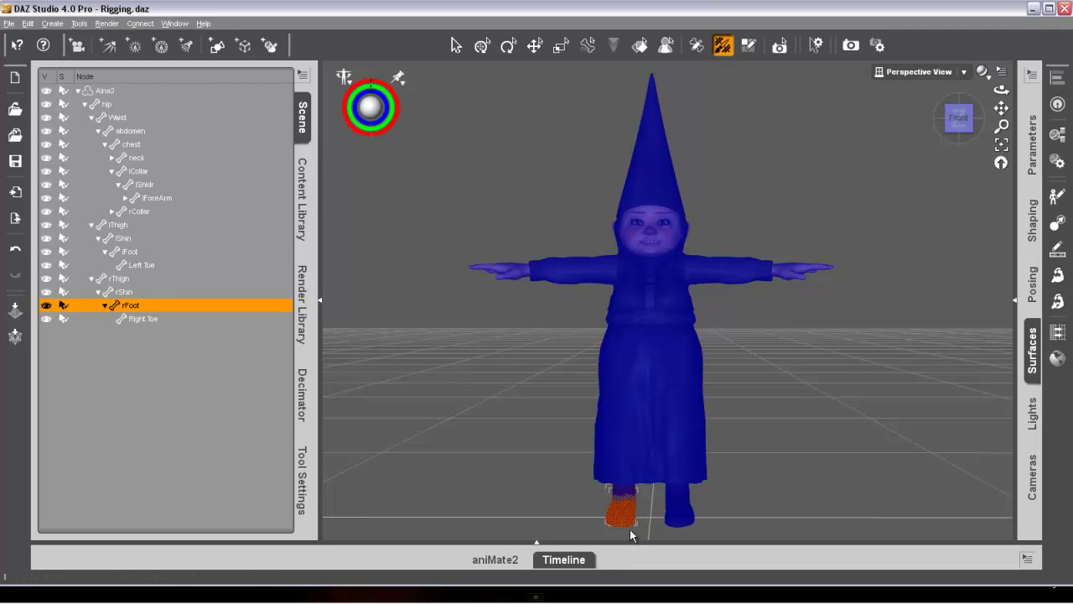
# - Smooth the selected right foot faces in the rFoot weight map and clear the polygon selection
pyautogui.rightClick(629, 509)
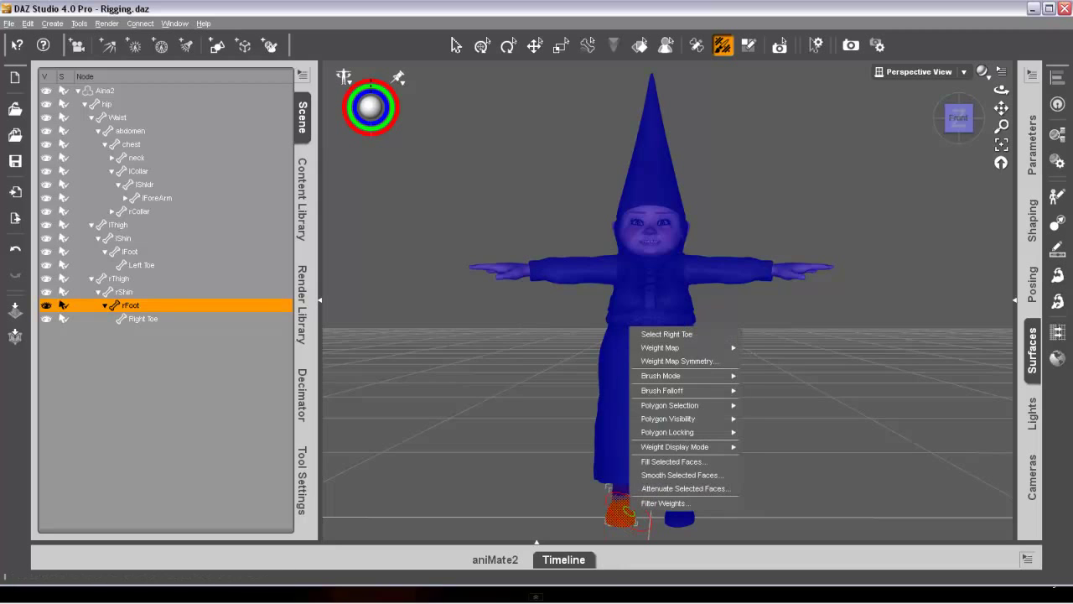
pyautogui.click(650, 474)
pyautogui.click(338, 308)
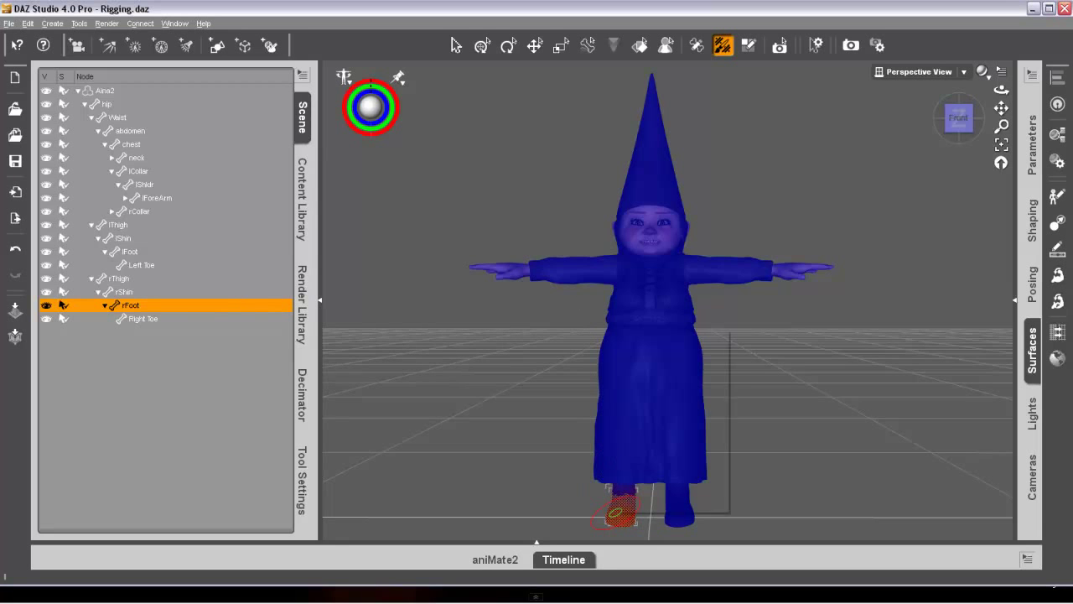
pyautogui.rightClick(618, 508)
pyautogui.moveTo(668, 411)
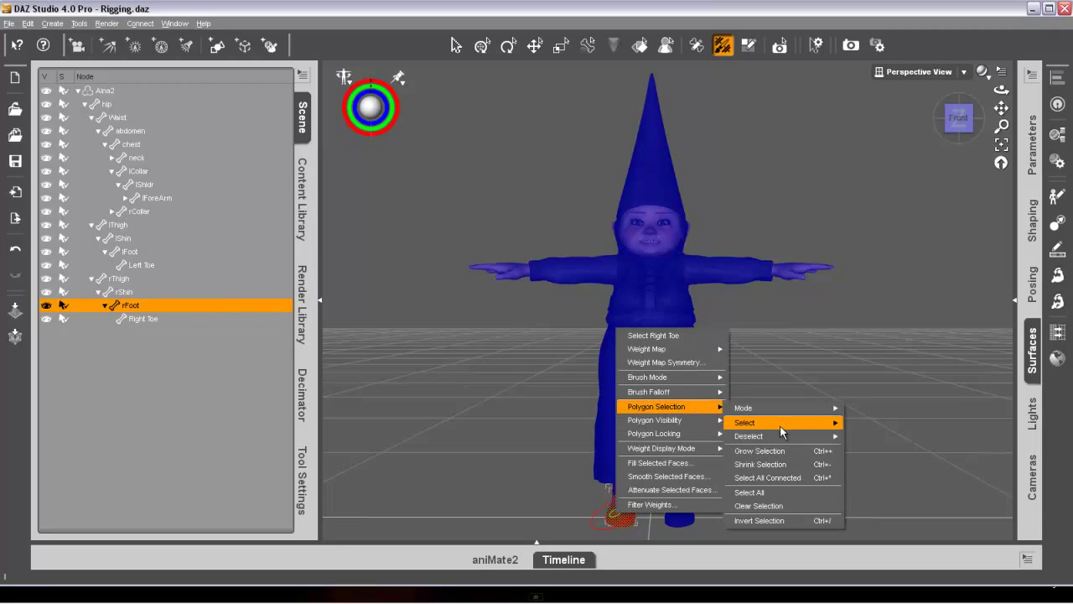
pyautogui.click(770, 506)
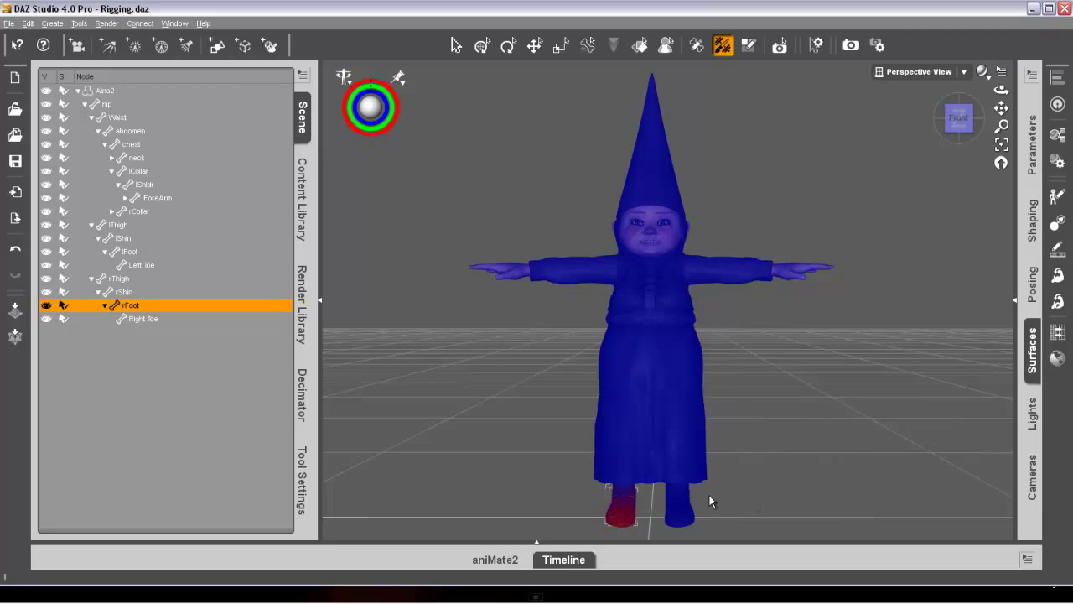
# - Select the lFoot bone and activate the Geometry Editor for the left foot's faces
pyautogui.click(131, 252)
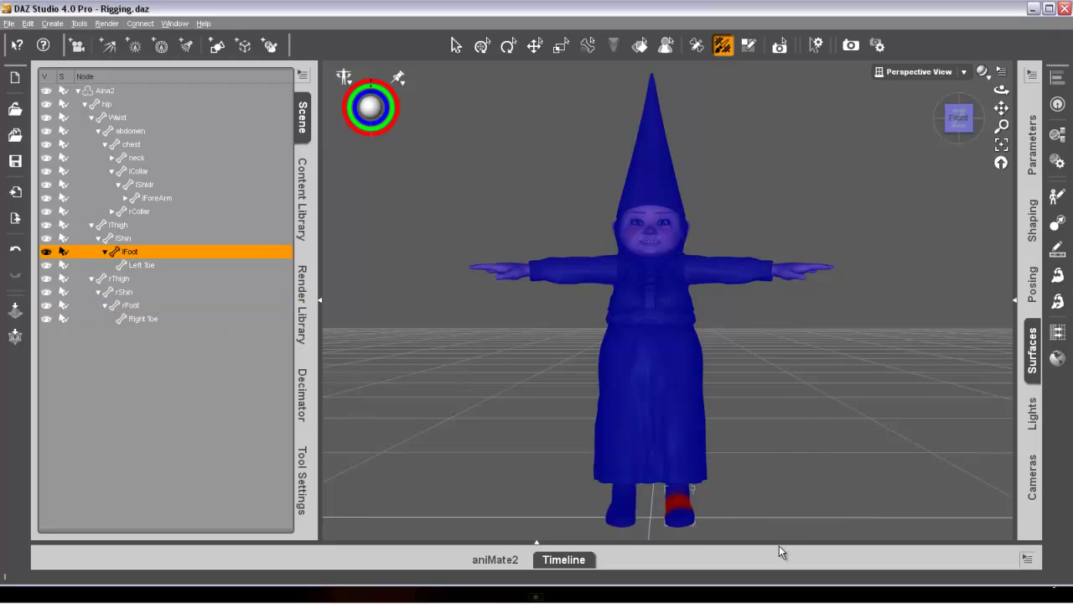
pyautogui.click(749, 45)
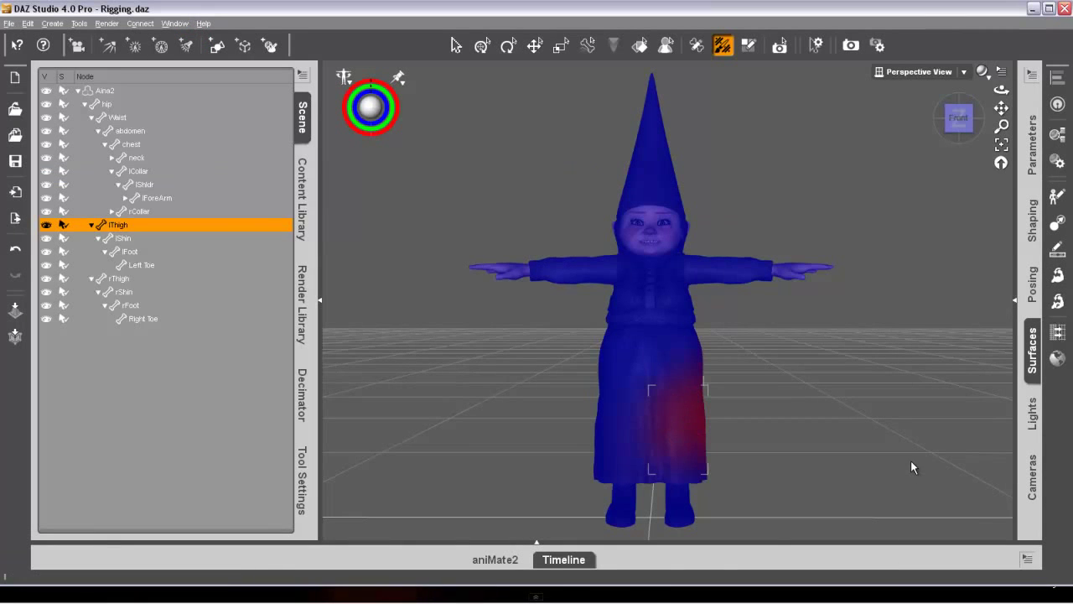
# - Scrub the walk animation on the timeline with the weight map display turned off to check the skirt and feet
pyautogui.click(561, 560)
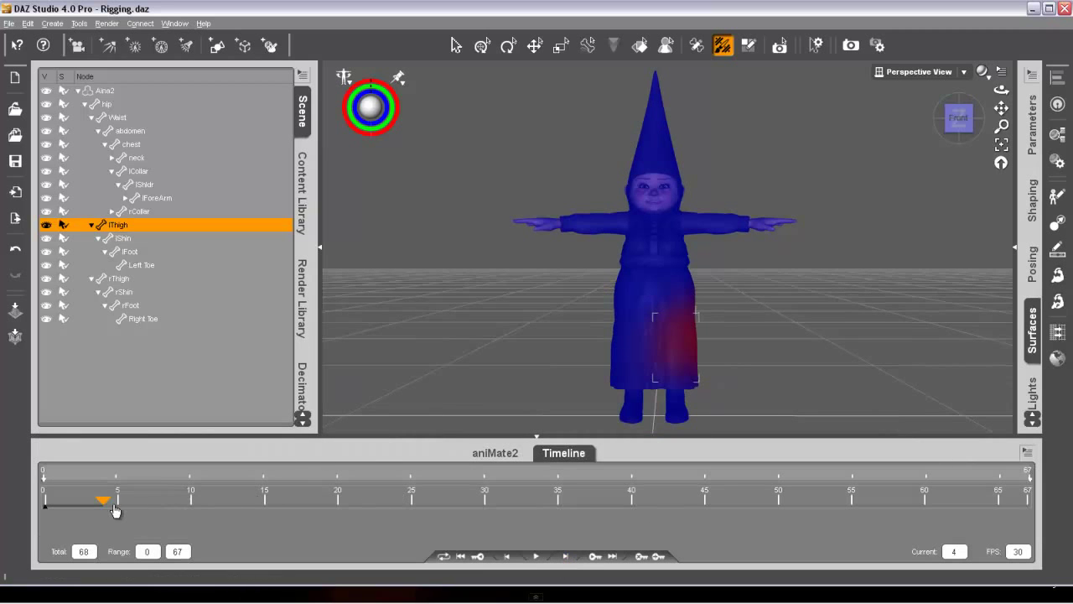
pyautogui.moveTo(102, 505); pyautogui.dragTo(325, 522)
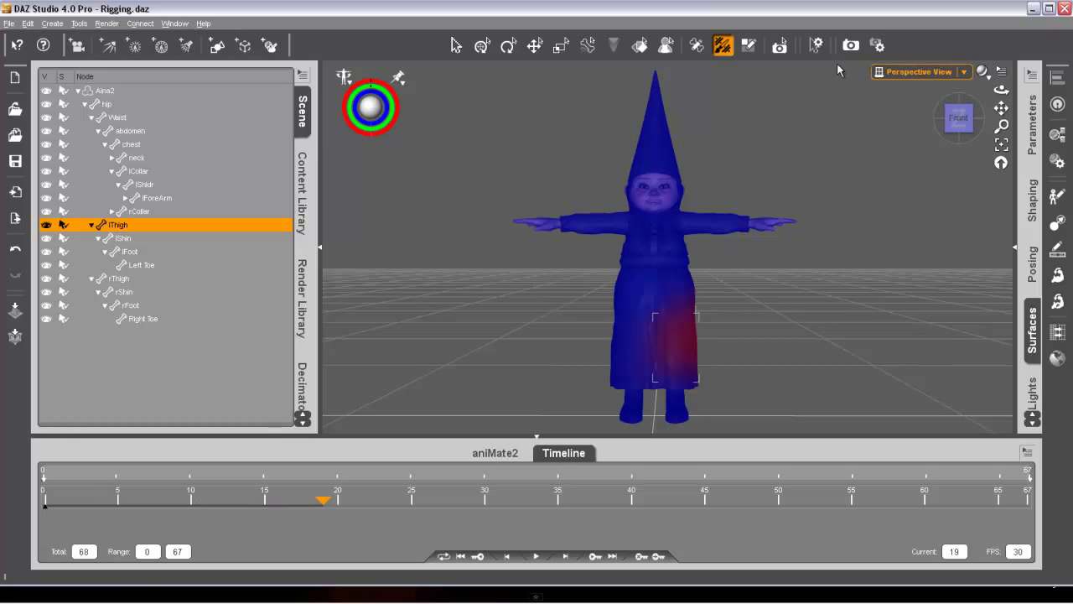
pyautogui.click(454, 45)
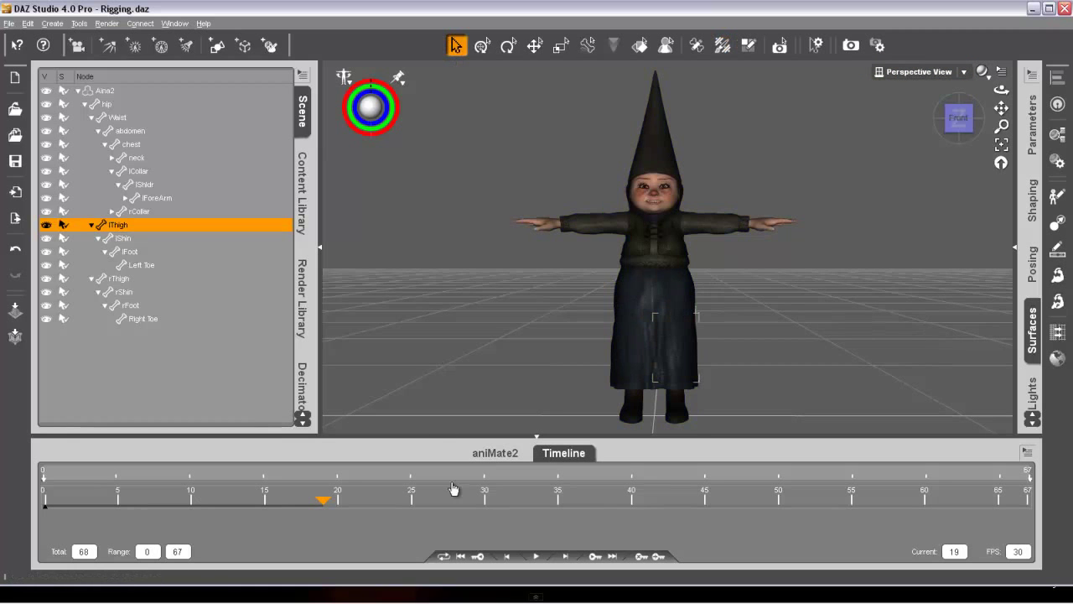
pyautogui.moveTo(326, 506); pyautogui.dragTo(8, 490)
pyautogui.moveTo(167, 489); pyautogui.dragTo(437, 464)
pyautogui.moveTo(304, 454); pyautogui.dragTo(31, 431)
pyautogui.click(562, 453)
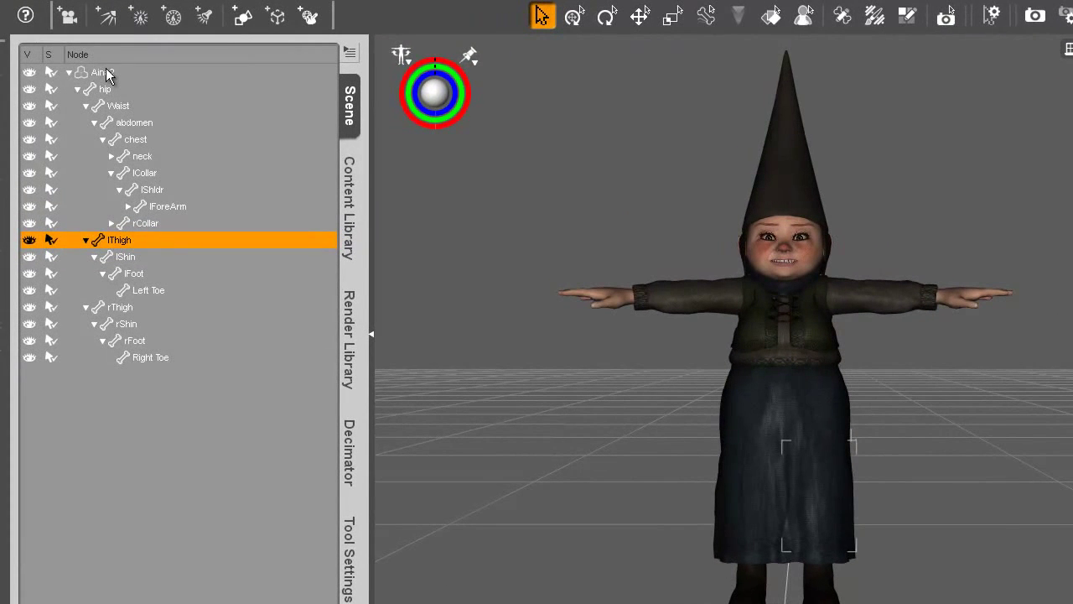
# - Select the whole Aina2 figure, collapse its bone hierarchy, and start exporting it in Autodesk FBX (*.fbx) format
pyautogui.click(110, 89)
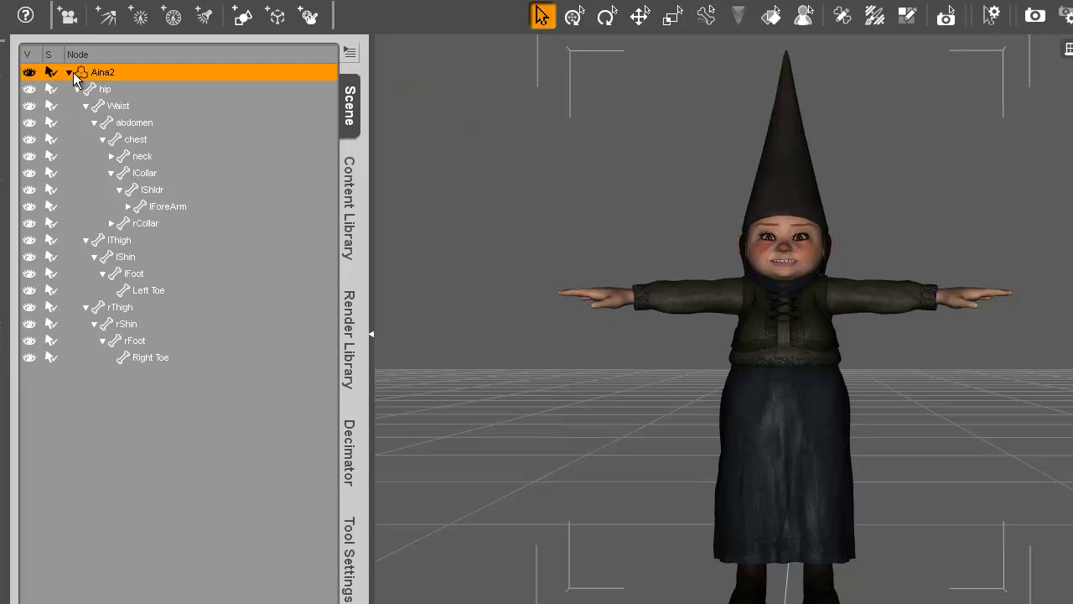
pyautogui.click(68, 73)
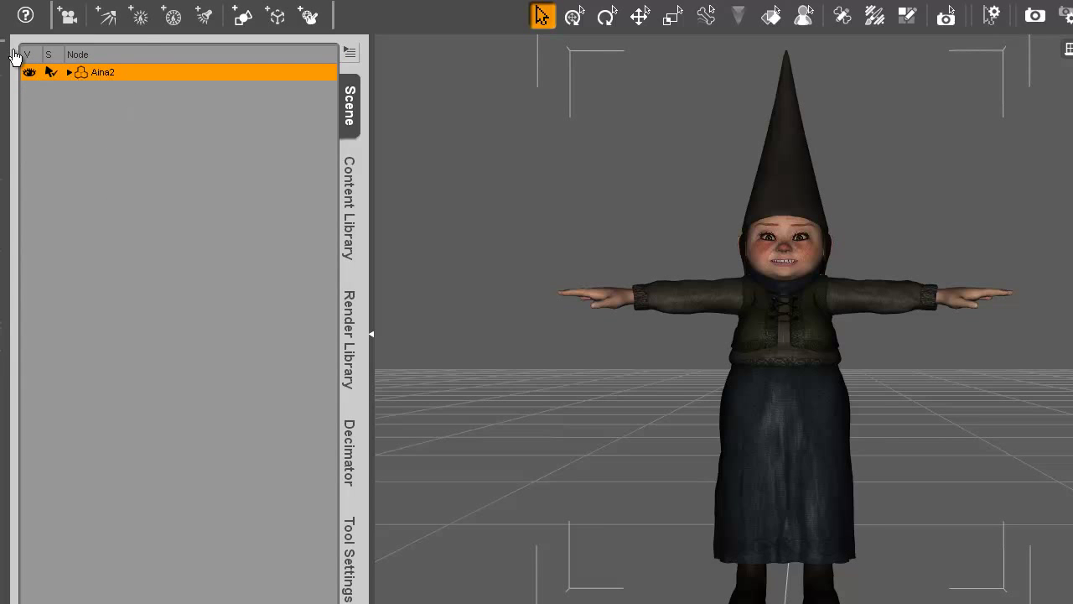
pyautogui.click(10, 1)
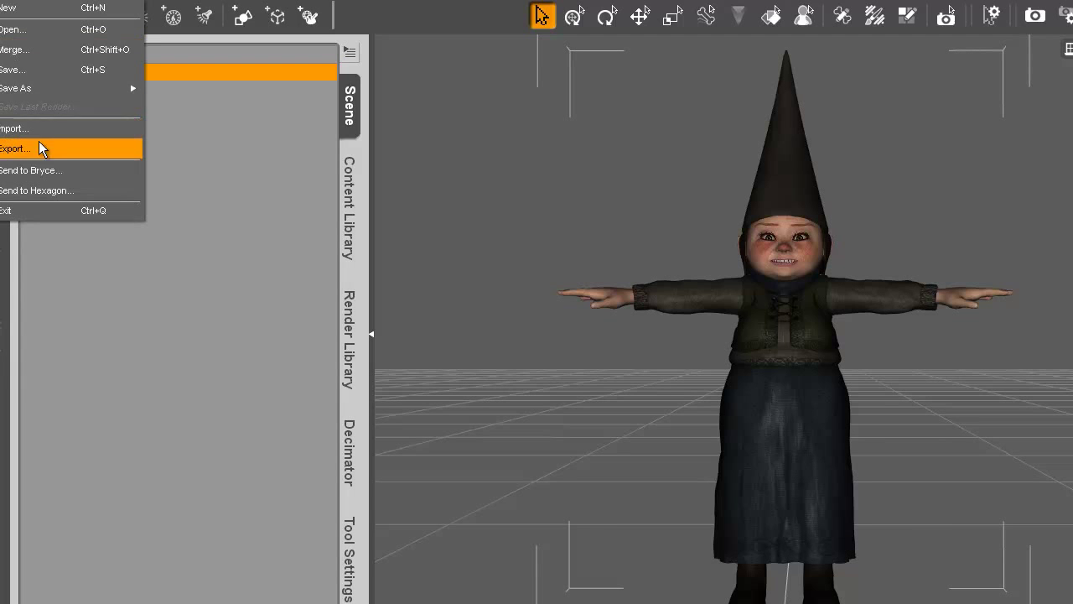
pyautogui.click(34, 154)
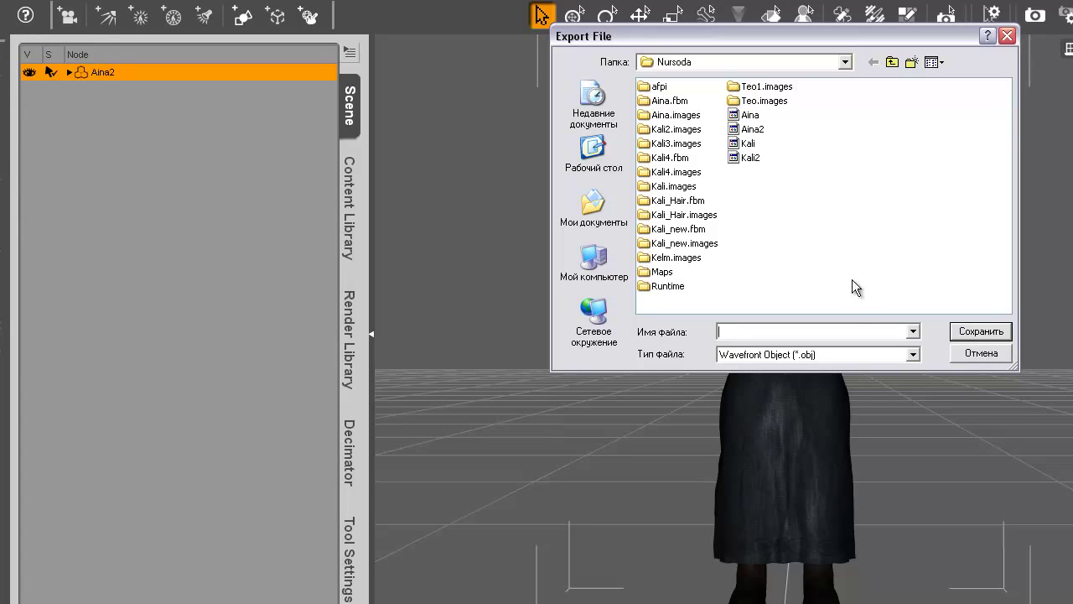
pyautogui.click(913, 355)
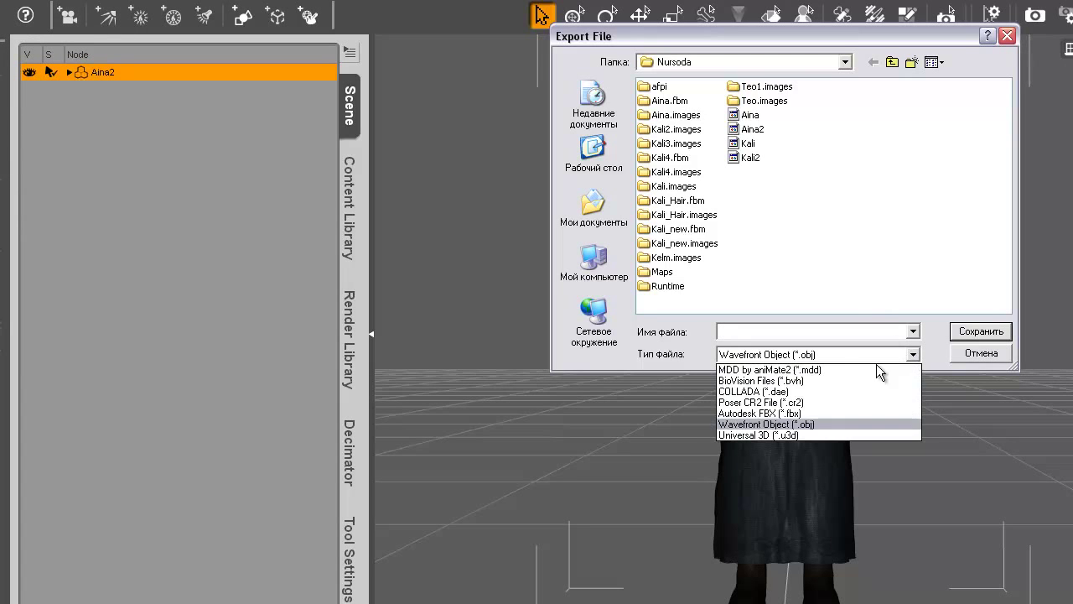
pyautogui.click(798, 414)
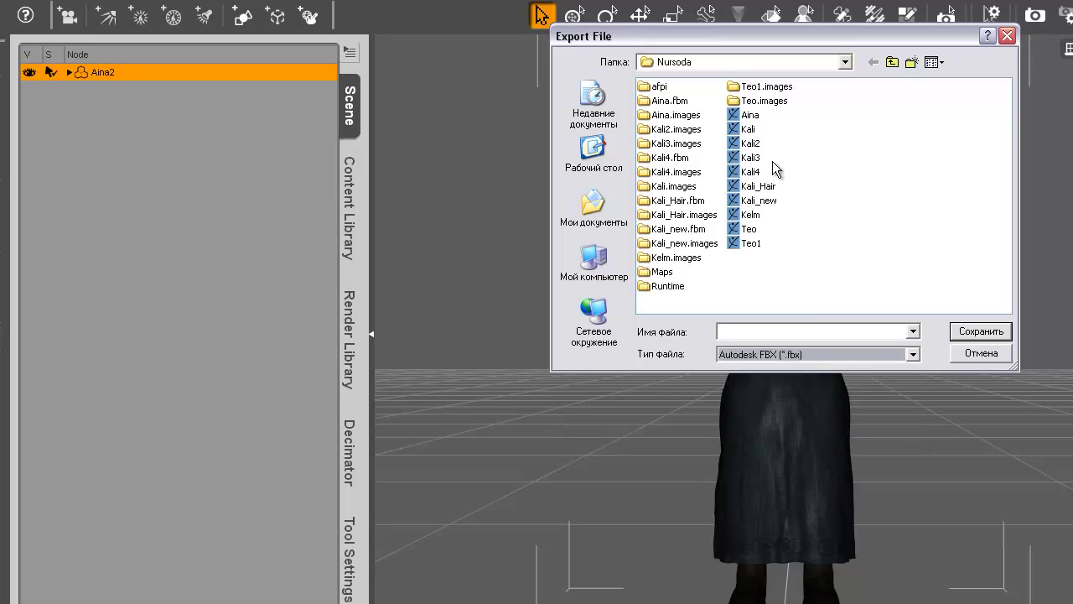
# - Name the FBX file Aina2 in the Nursoda folder and export it as FBX 2012 -- Binary
pyautogui.click(749, 116)
pyautogui.click(752, 332)
pyautogui.click(752, 332)
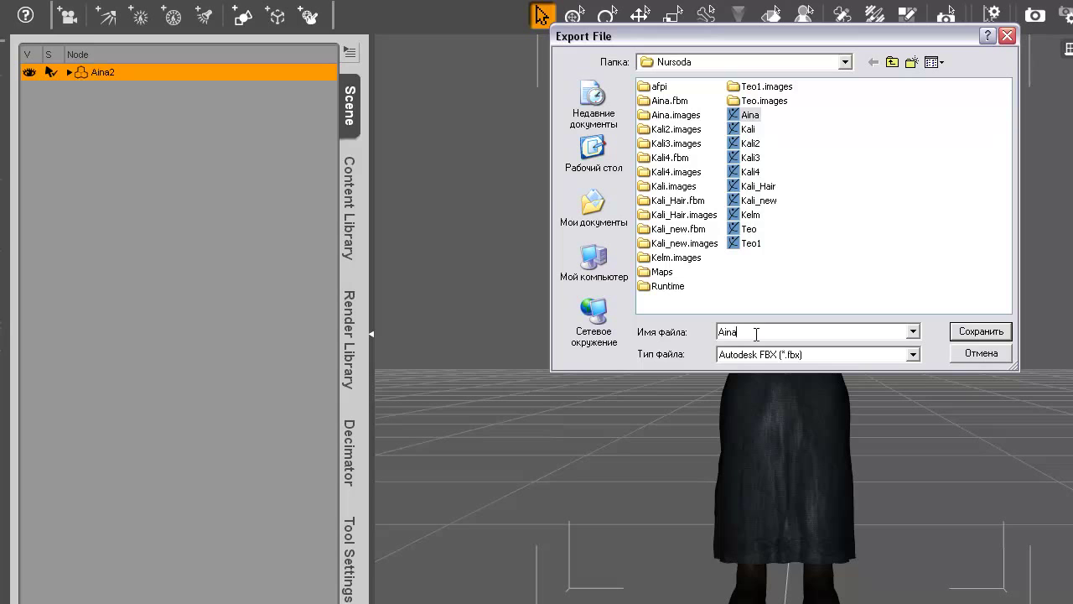
pyautogui.write('2')
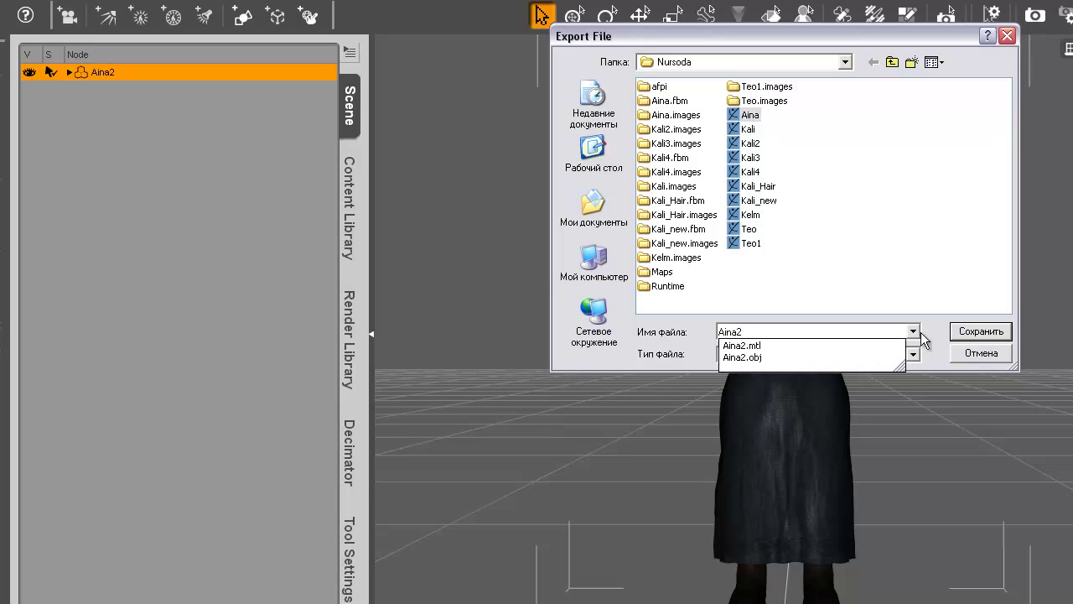
pyautogui.click(981, 332)
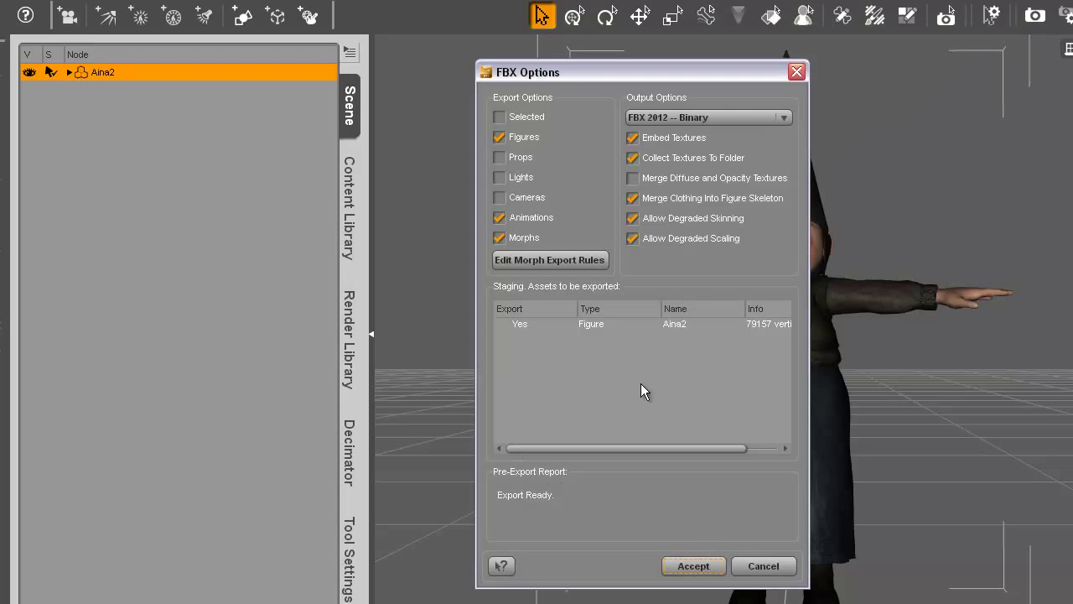
pyautogui.click(695, 570)
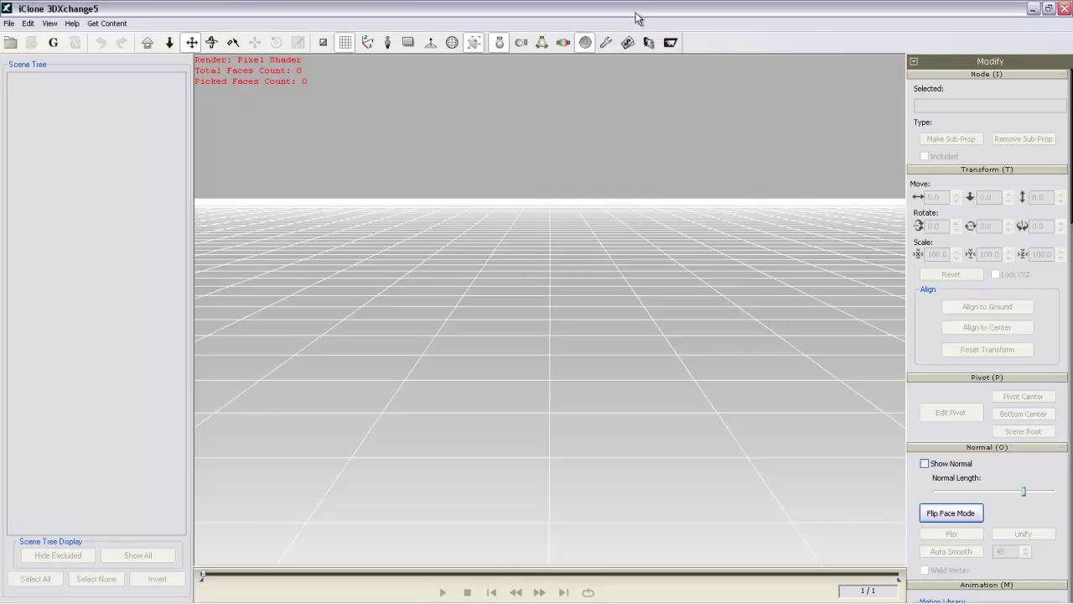
# - Import the Aina2 FBX file from the Nursoda folder into iClone 3DXchange5
pyautogui.click(10, 42)
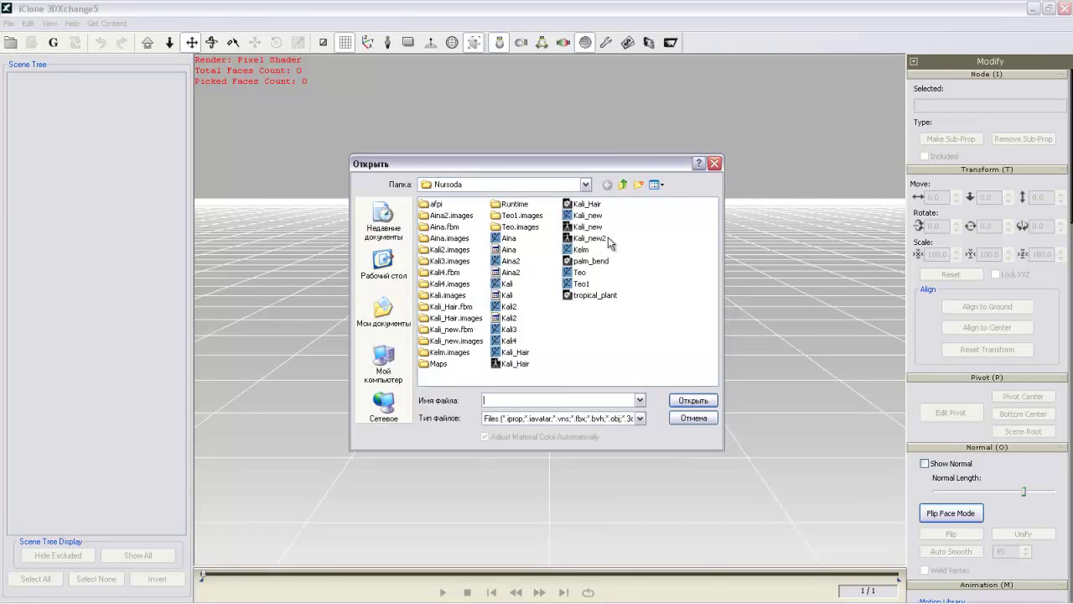
pyautogui.click(506, 261)
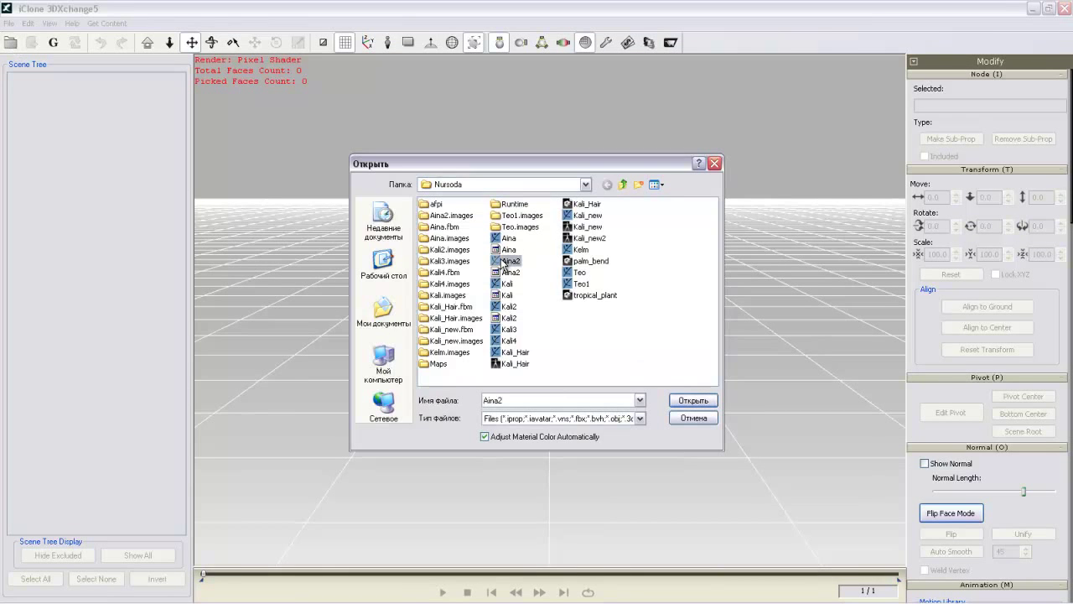
pyautogui.click(693, 400)
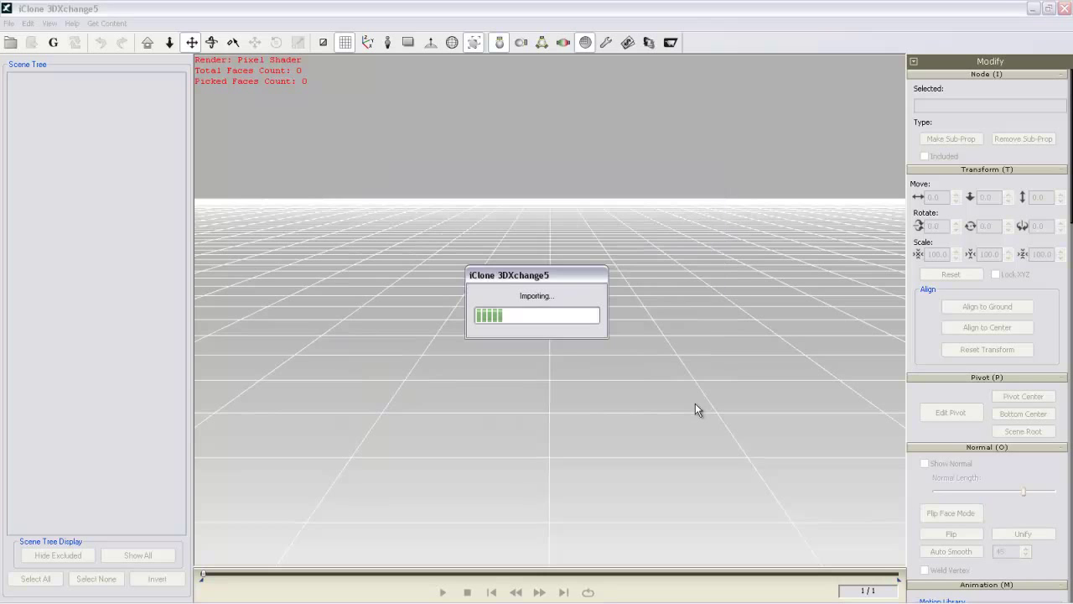
pyautogui.press('Return')
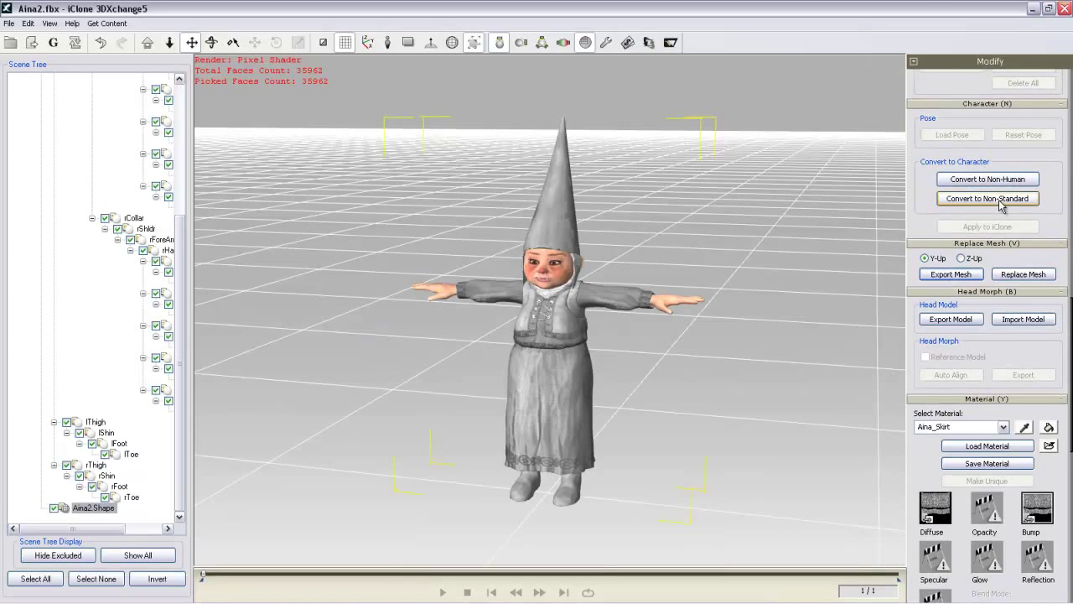
# - Convert the imported character to Non-Standard and apply the Daz4 Genesis bone mapping preset
pyautogui.click(999, 201)
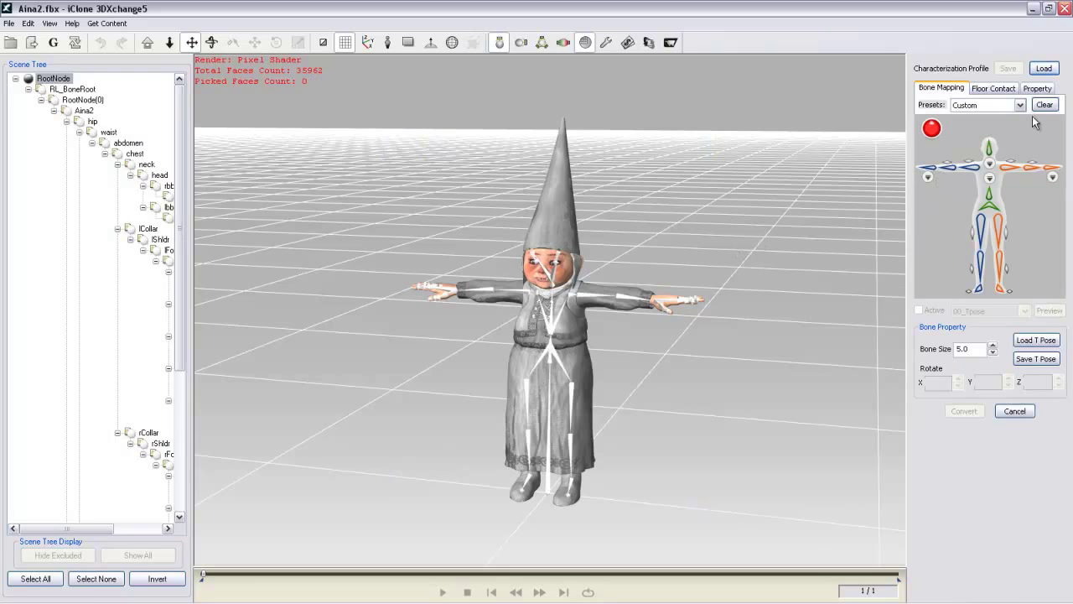
pyautogui.click(1021, 106)
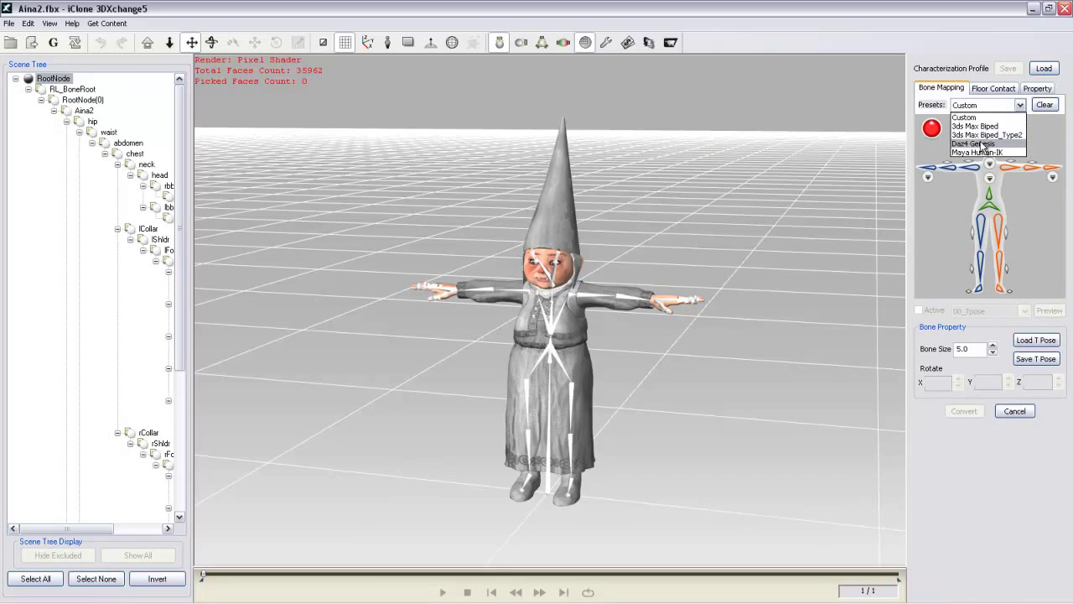
pyautogui.click(983, 147)
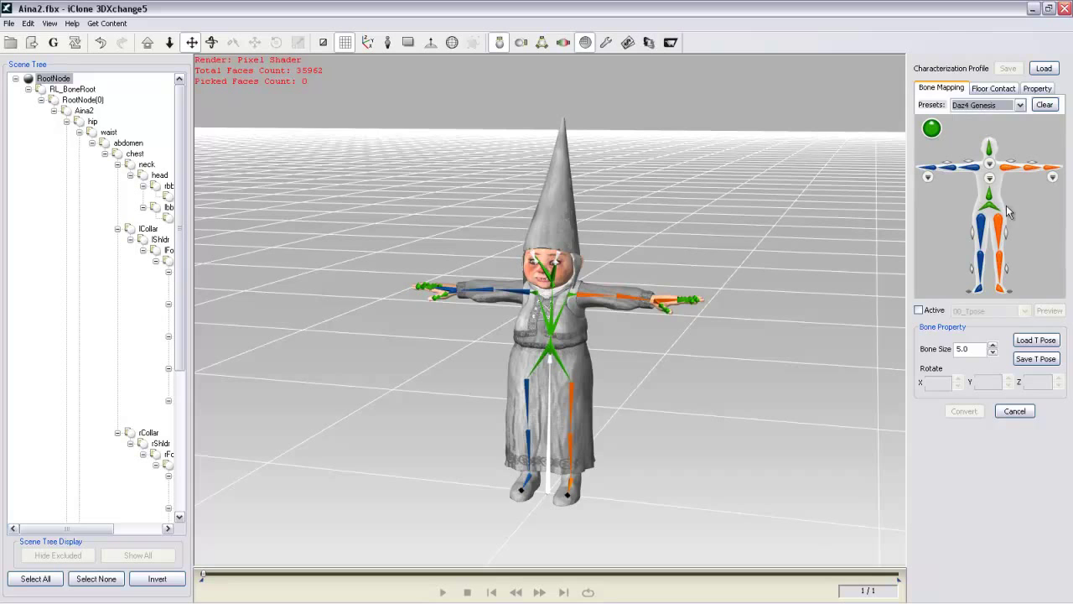
# - Map the hip slot to the long central bone rising from the ground, and the slot above it to the bone branching to the thighs
pyautogui.click(992, 207)
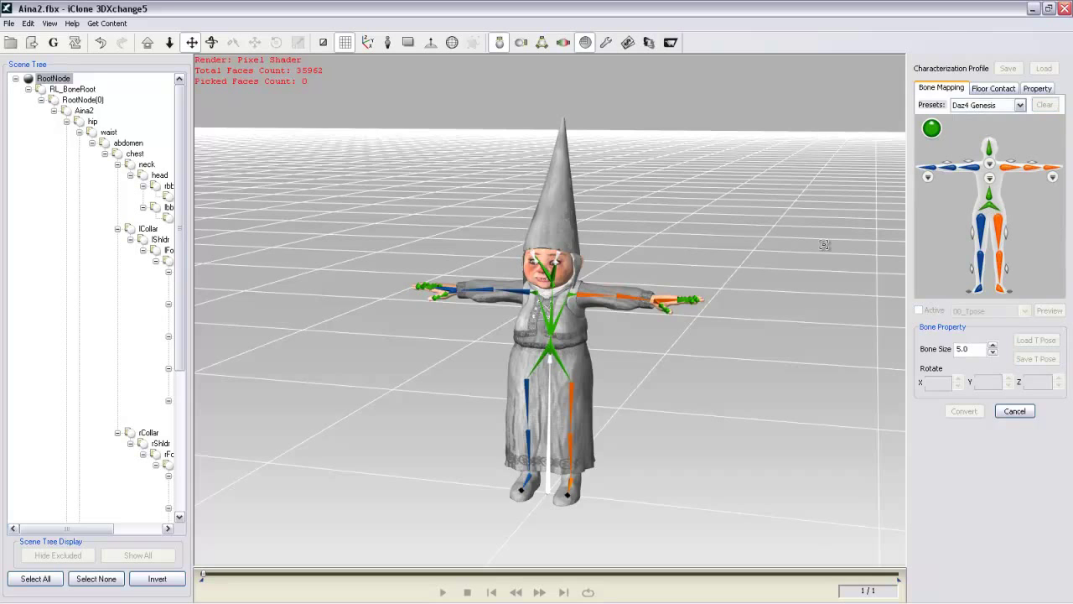
pyautogui.click(549, 459)
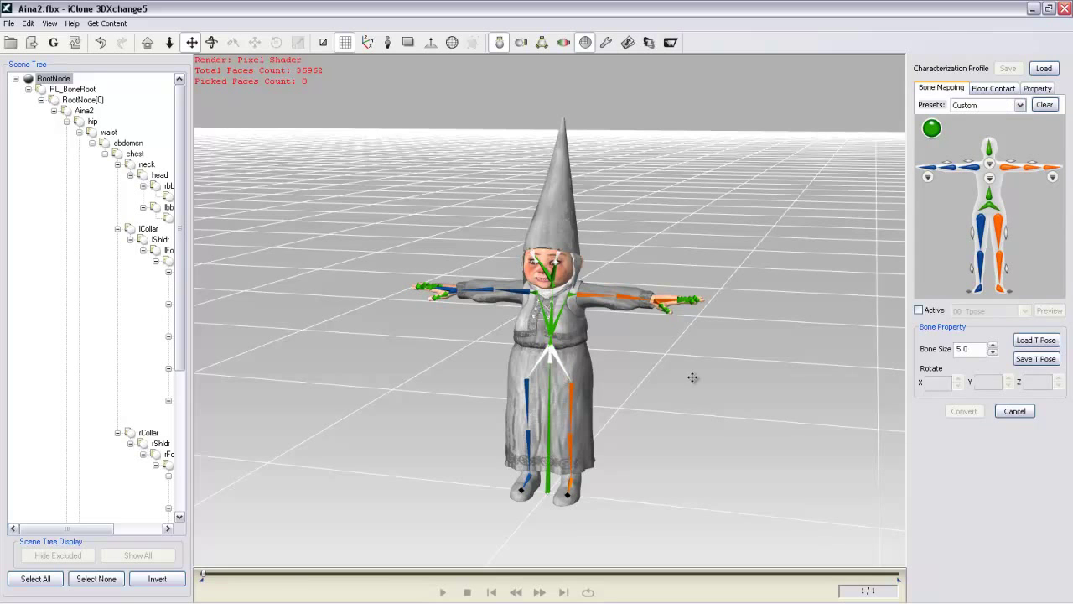
pyautogui.scroll(5, 704, 364)
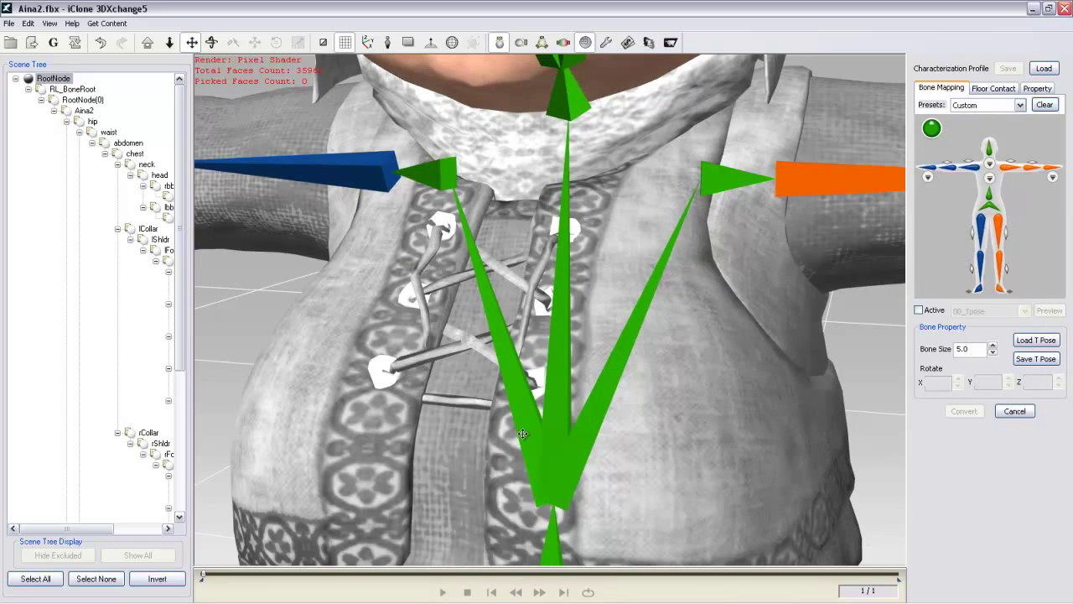
pyautogui.scroll(-5, 496, 440)
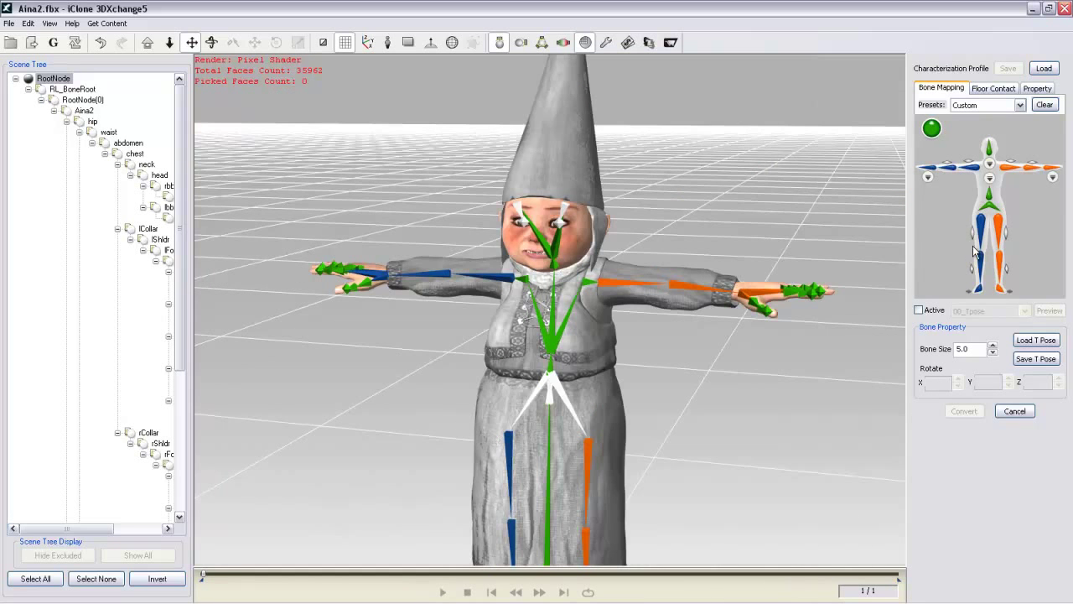
pyautogui.click(991, 198)
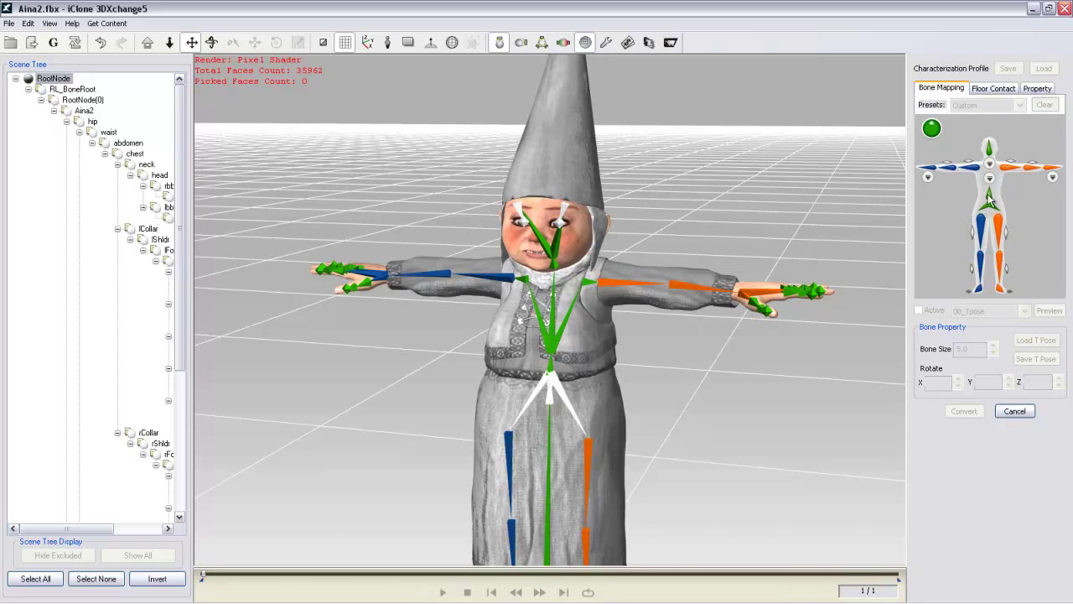
pyautogui.click(558, 382)
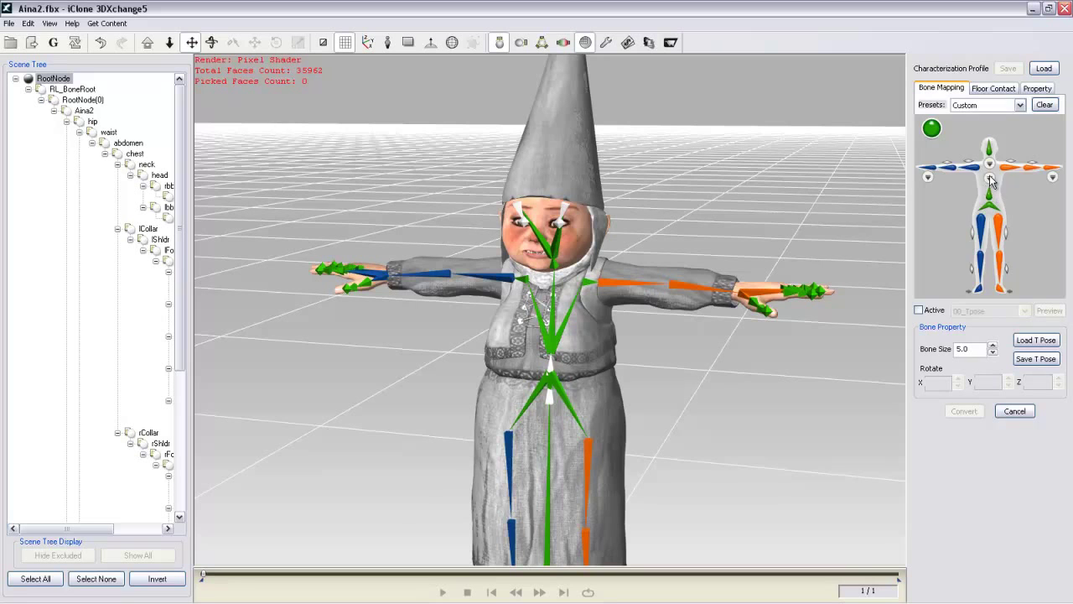
# - Map the three lowest spine slots, going upward, to the small pelvis bone, the short abdomen bone, and the chest bone branching to the collars
pyautogui.click(989, 177)
pyautogui.click(984, 273)
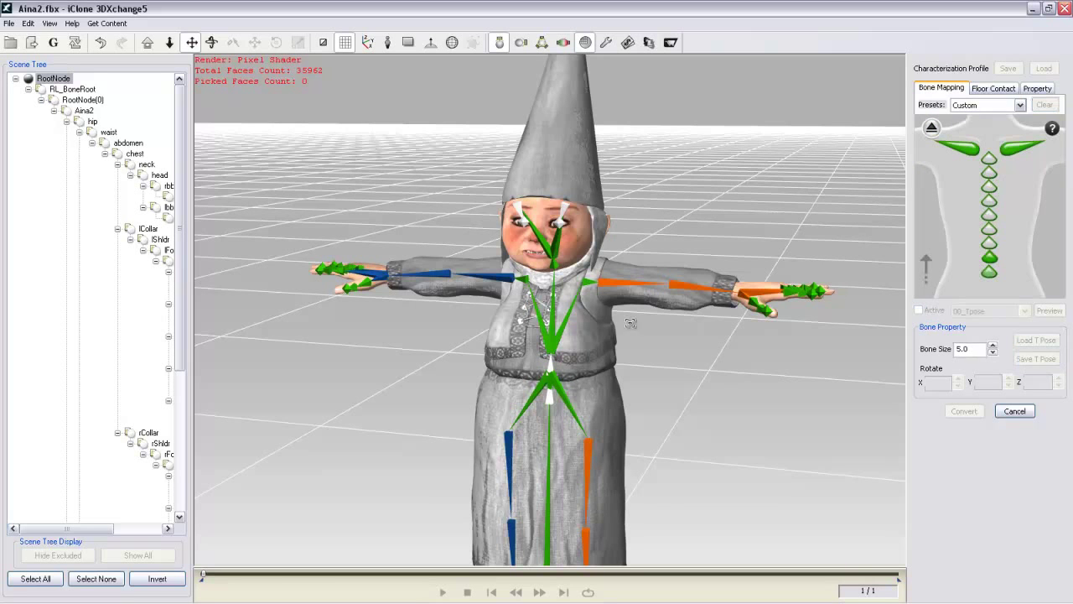
pyautogui.click(551, 401)
pyautogui.click(992, 267)
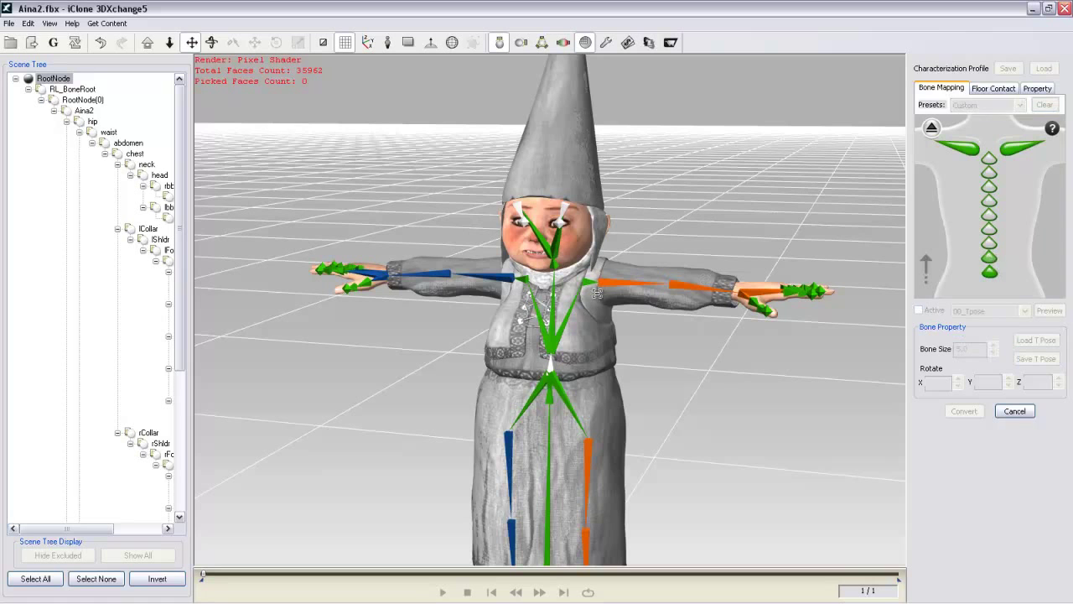
pyautogui.click(550, 362)
pyautogui.click(990, 257)
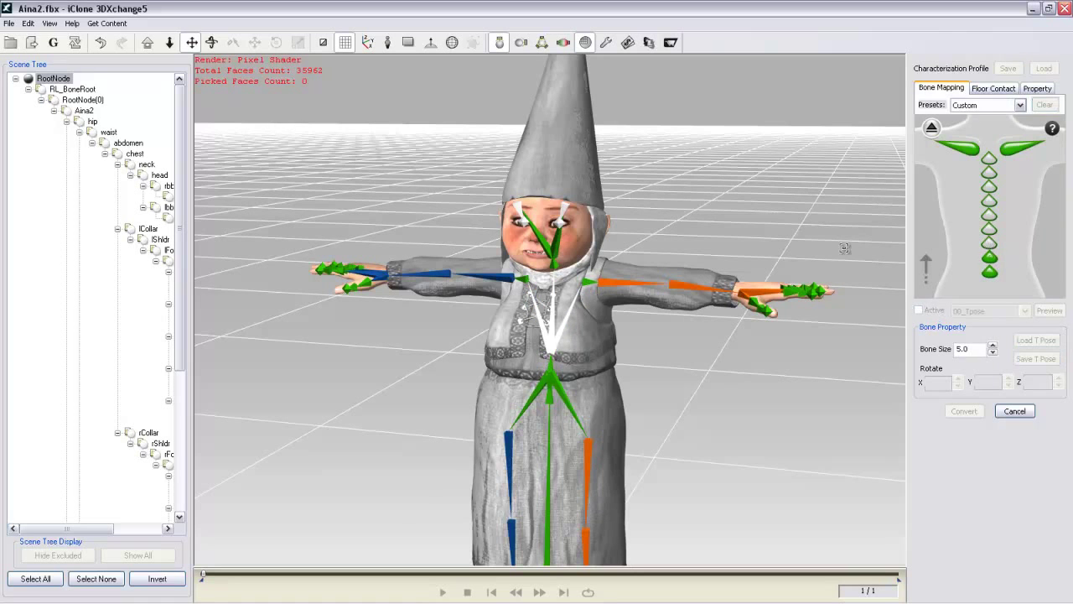
pyautogui.click(547, 339)
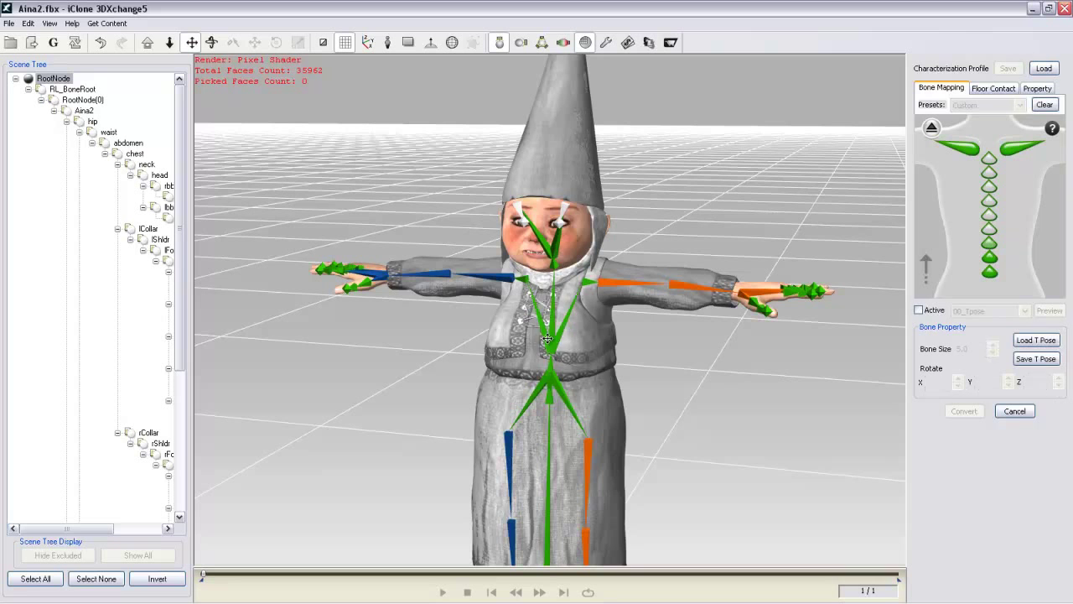
# - Activate motion preview on the mapped character and play the 05_Lower01 Calibration motion to check the skirt and legs
pyautogui.scroll(-5, 577, 358)
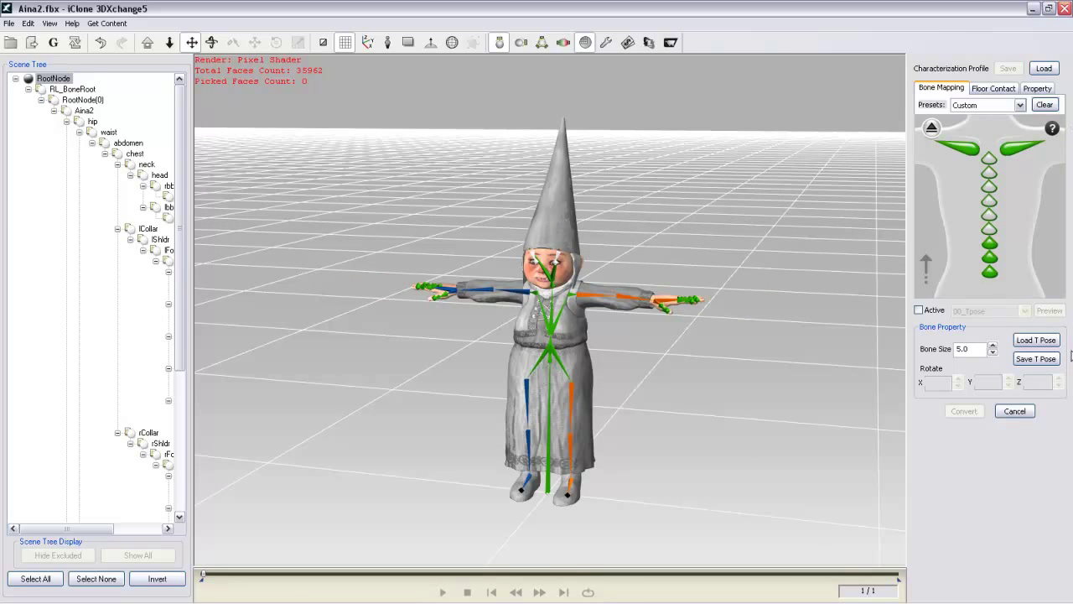
pyautogui.click(919, 311)
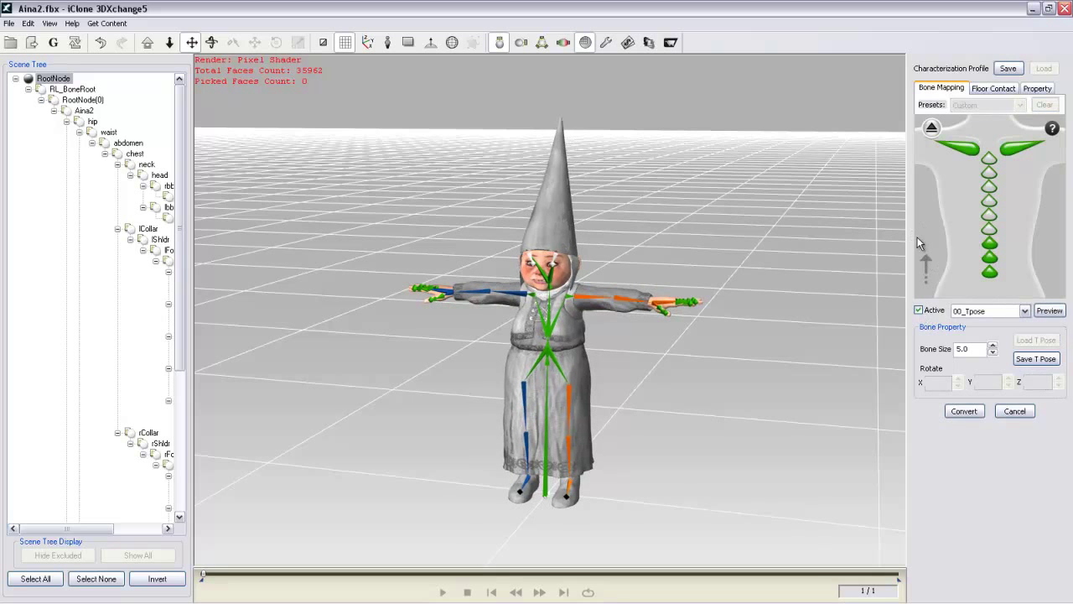
pyautogui.click(1025, 311)
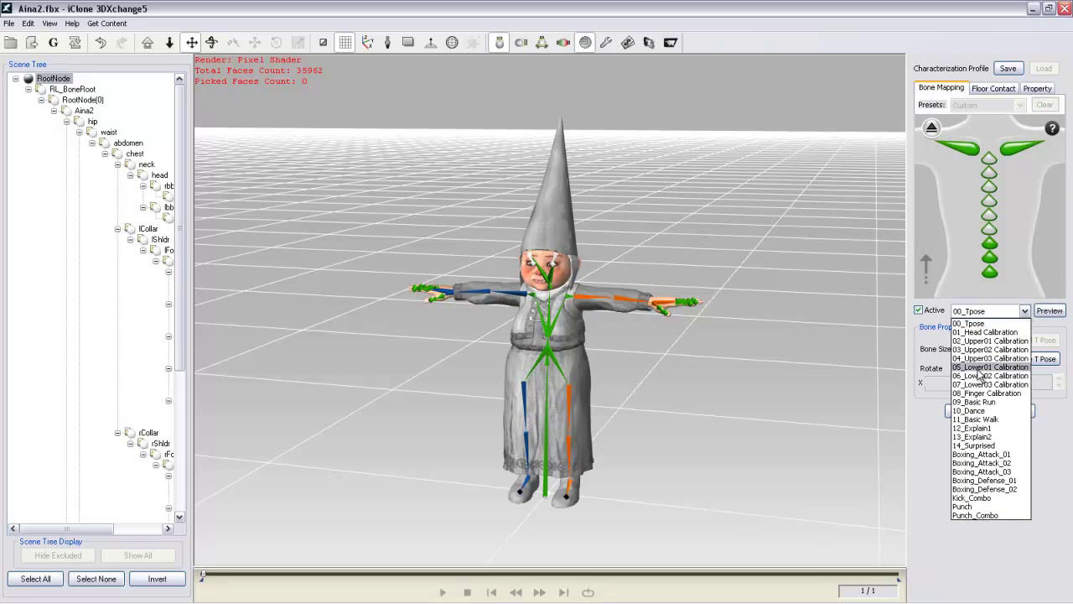
pyautogui.click(980, 369)
pyautogui.click(1056, 312)
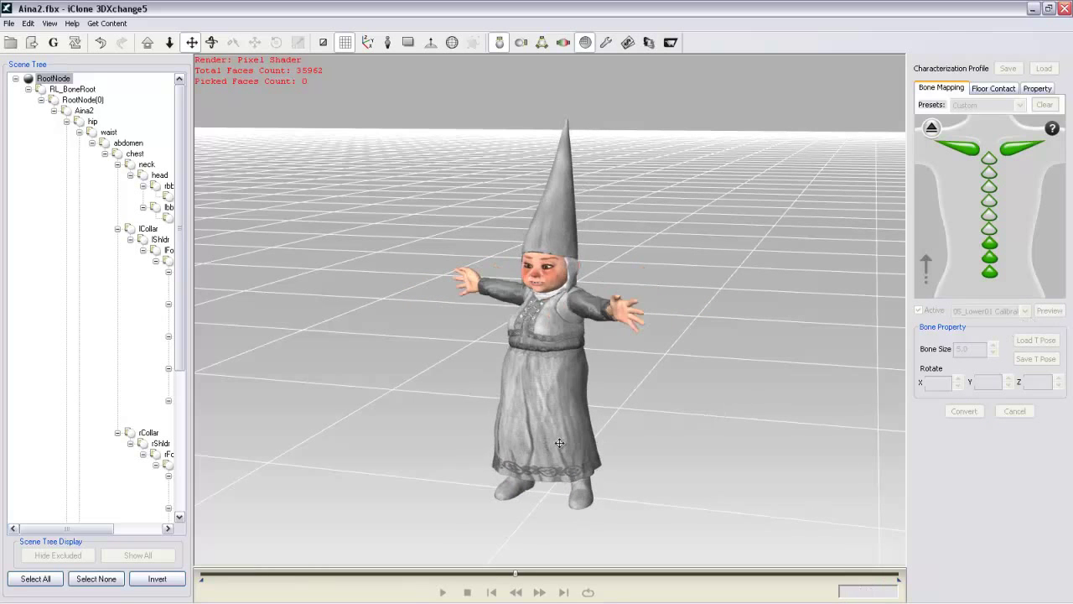
pyautogui.click(528, 525)
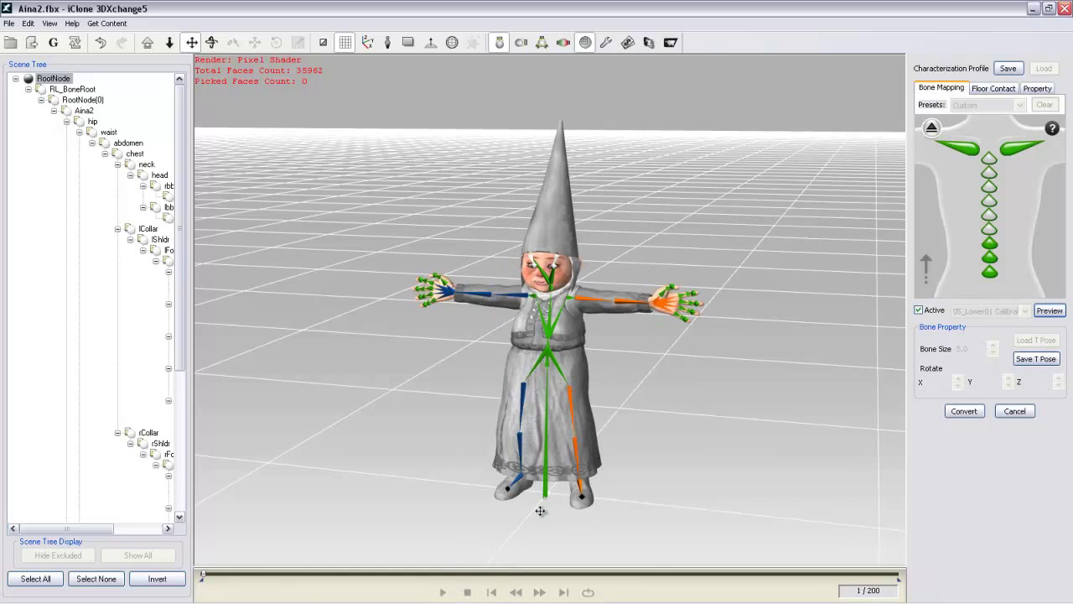
# - Preview the 06_Lower02 Calibration motion on the character and stop playback
pyautogui.click(1025, 311)
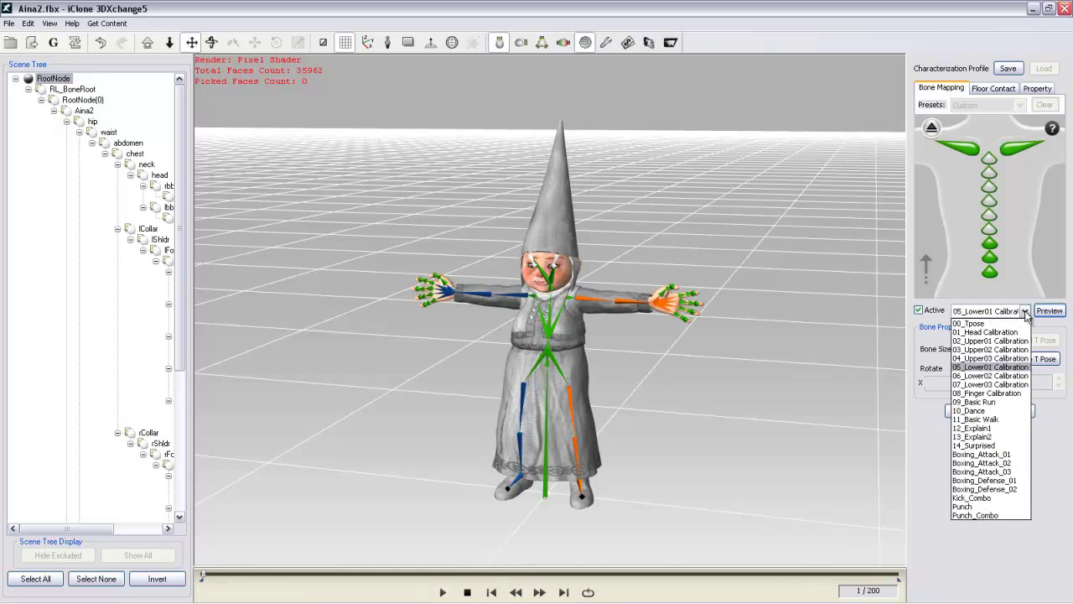
pyautogui.click(989, 376)
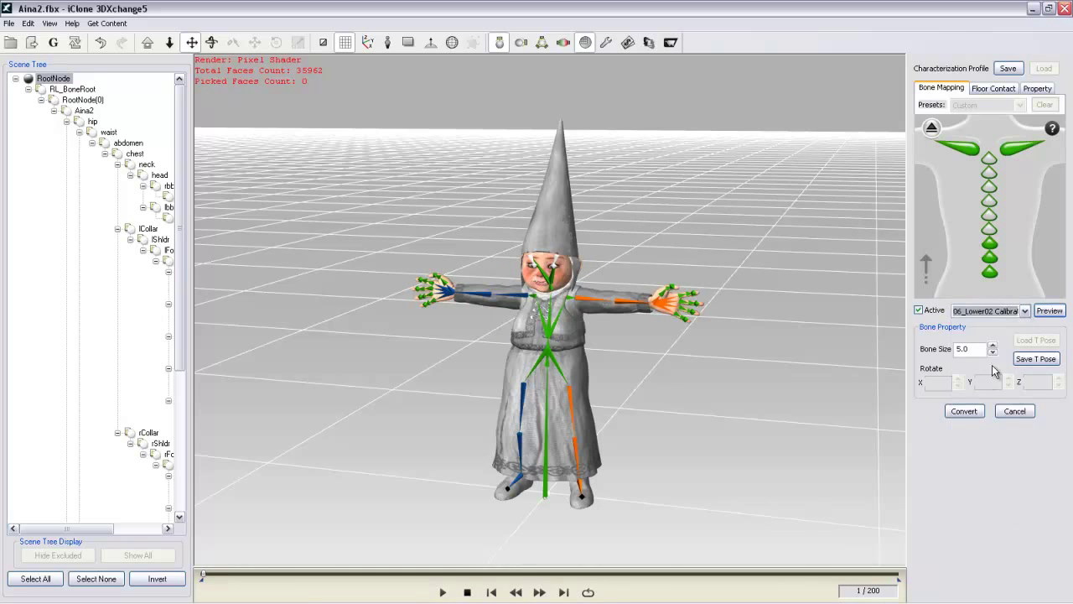
pyautogui.click(1048, 311)
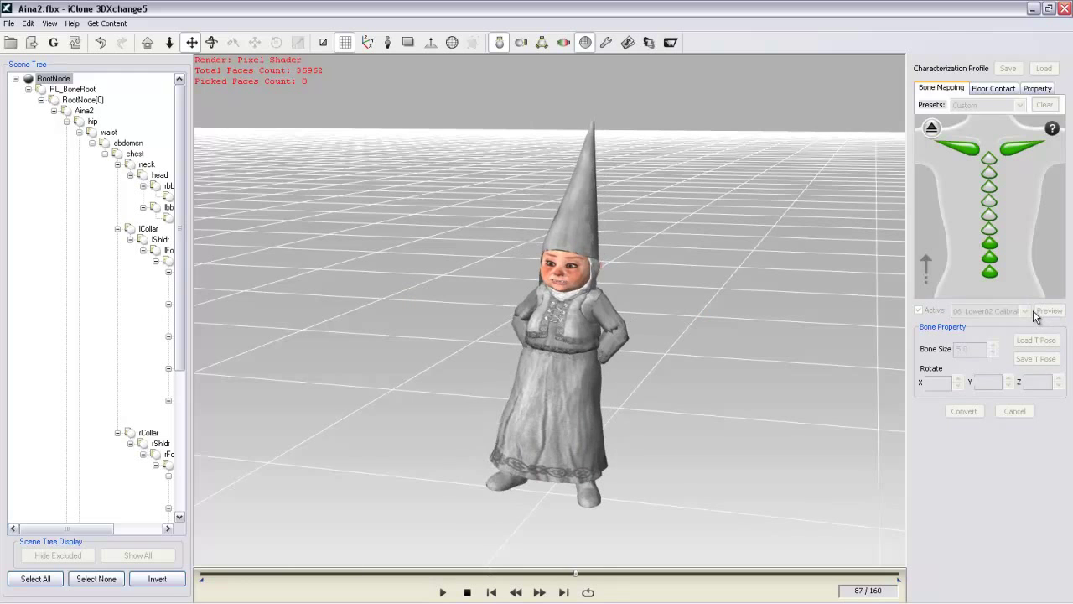
pyautogui.click(468, 593)
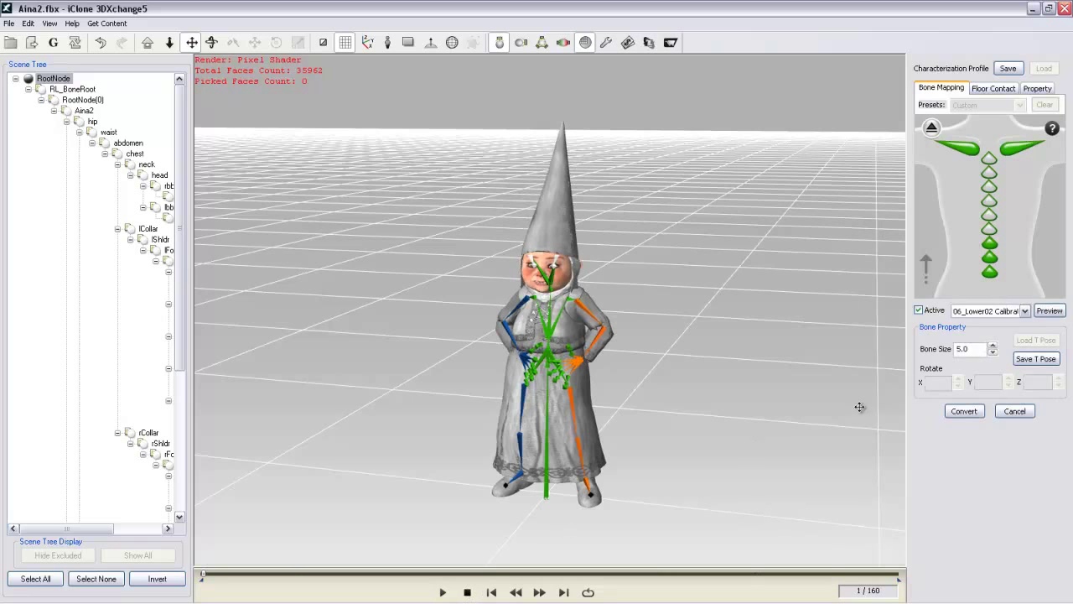
# - Preview the 07_Lower03 Calibration motion to check the arms against the body, and stop playback
pyautogui.click(1025, 311)
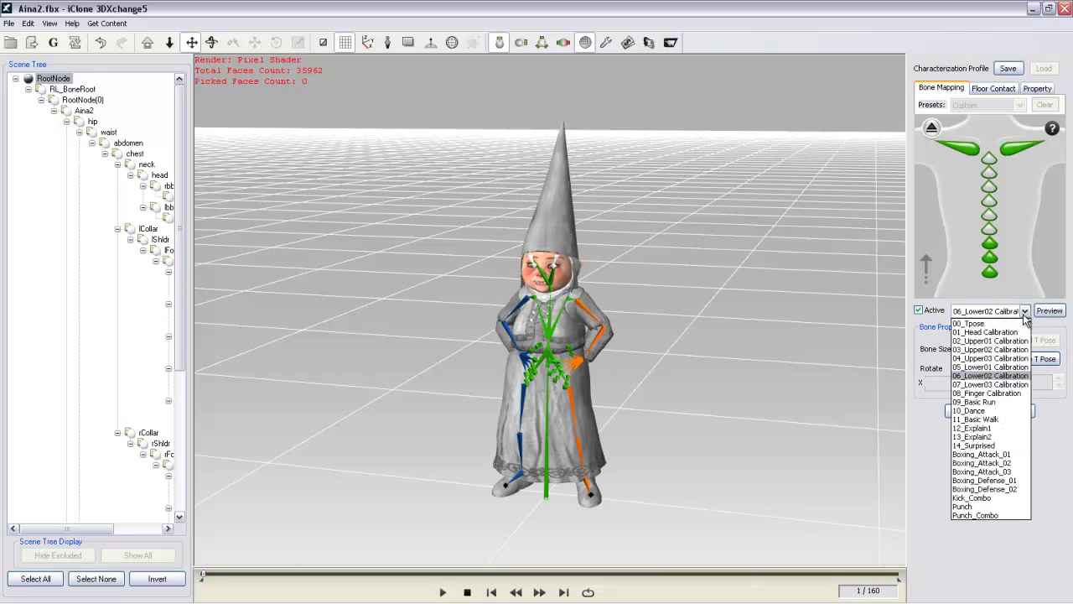
pyautogui.click(1006, 384)
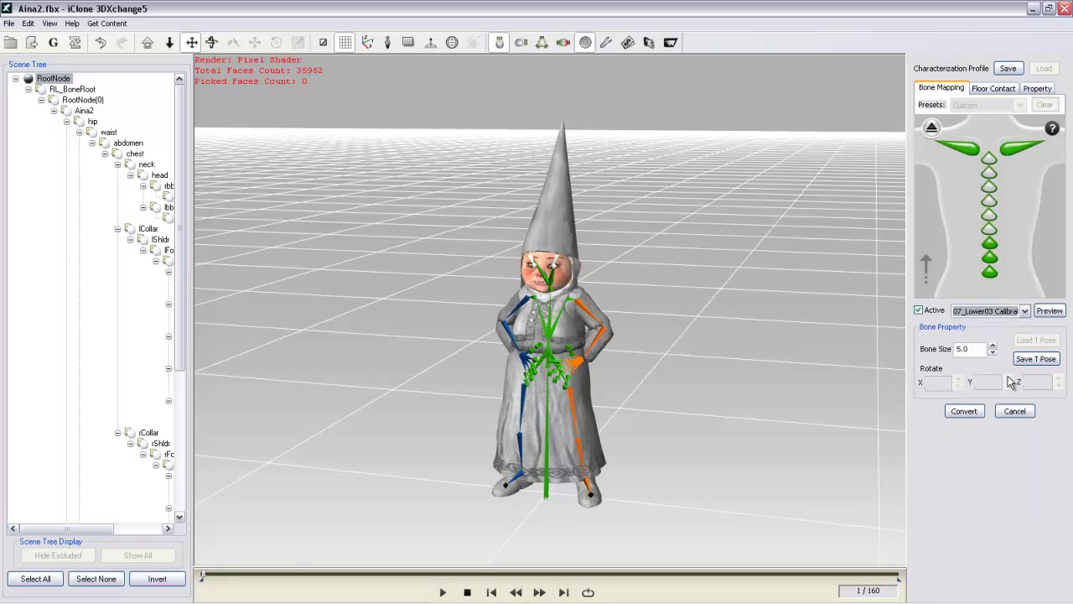
pyautogui.click(1049, 312)
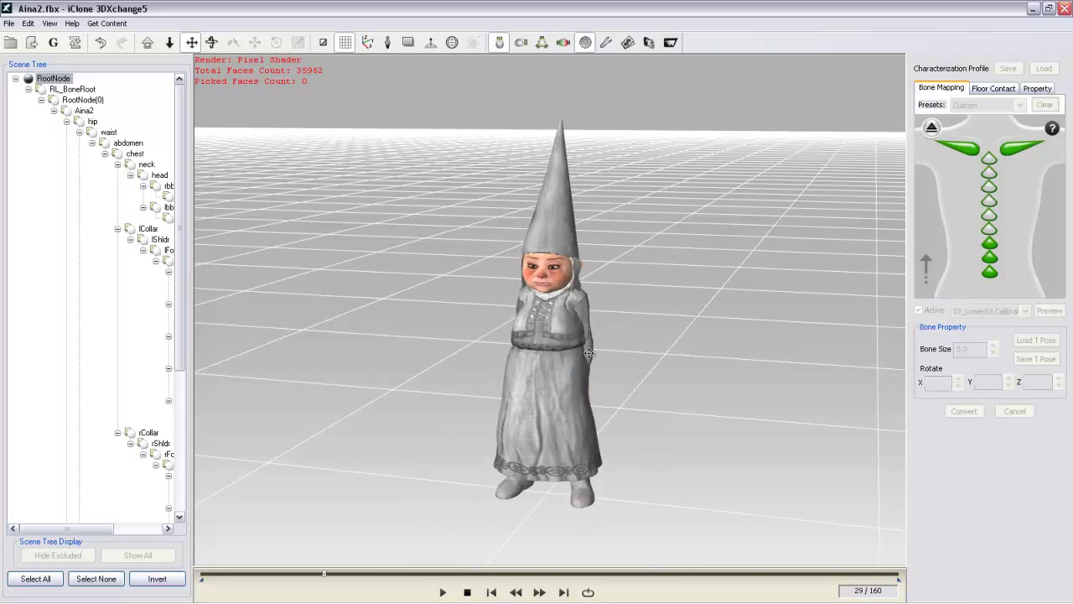
pyautogui.click(466, 592)
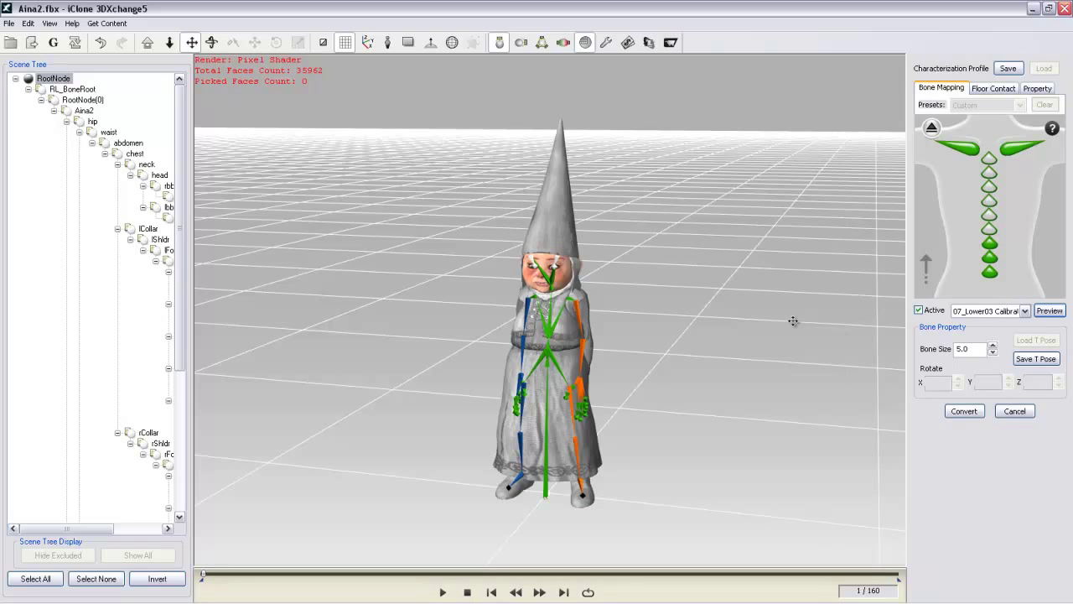
# - Deactivate the preview motion and raise both arms by setting the Z rotation to 20 for lShldr and 340 for rShldr
pyautogui.click(919, 311)
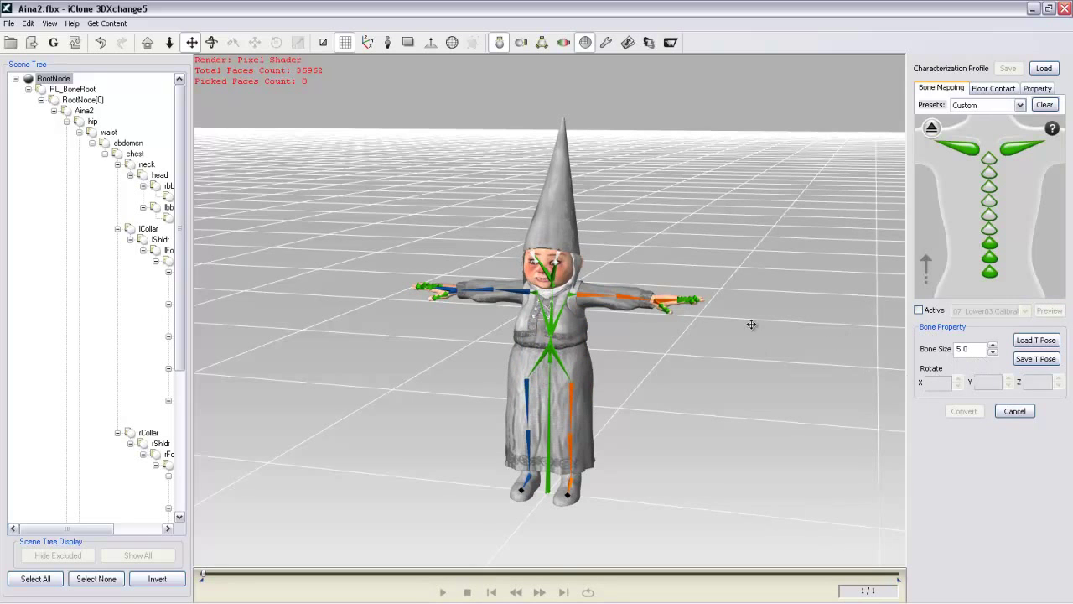
pyautogui.click(584, 302)
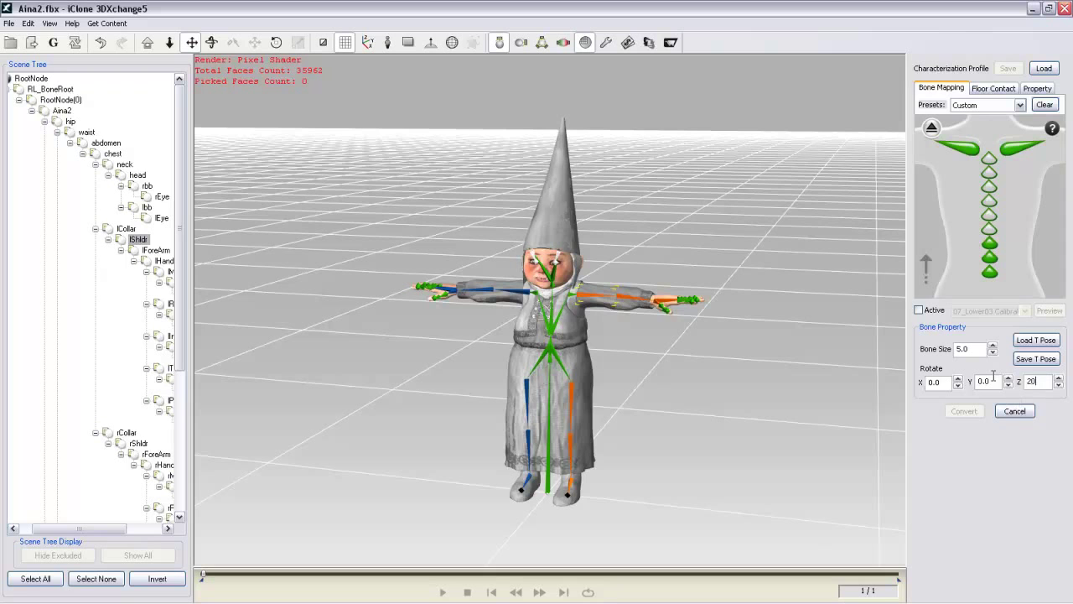
pyautogui.press('Return')
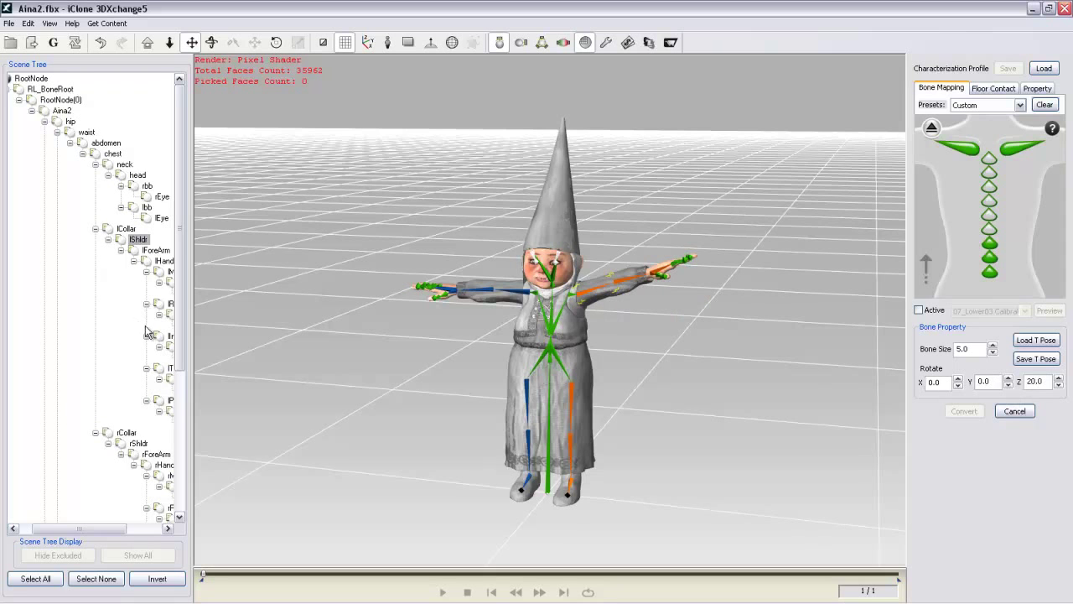
pyautogui.click(138, 445)
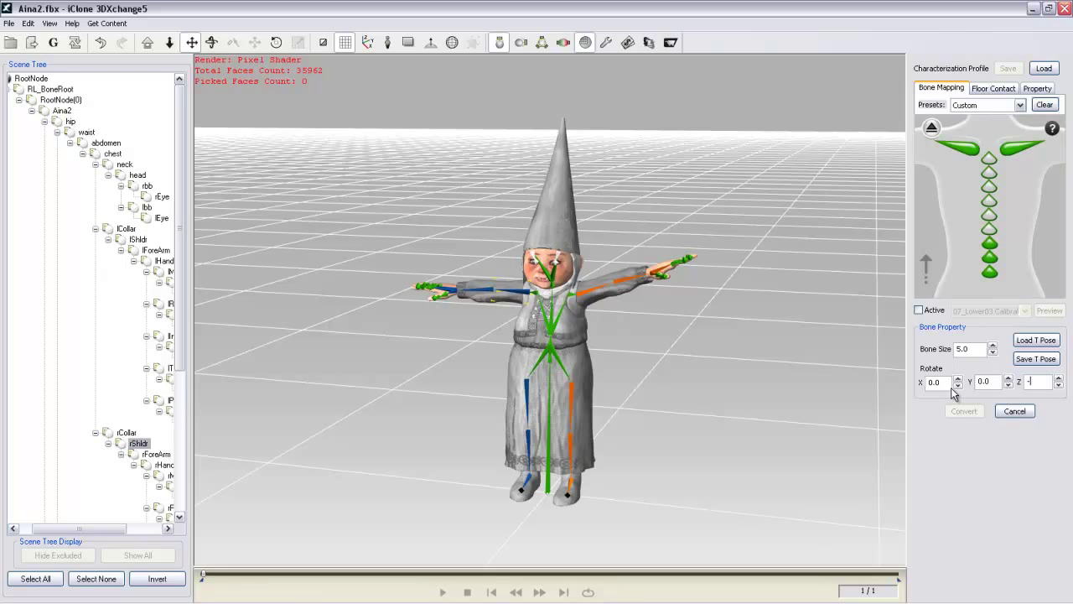
pyautogui.press('Return')
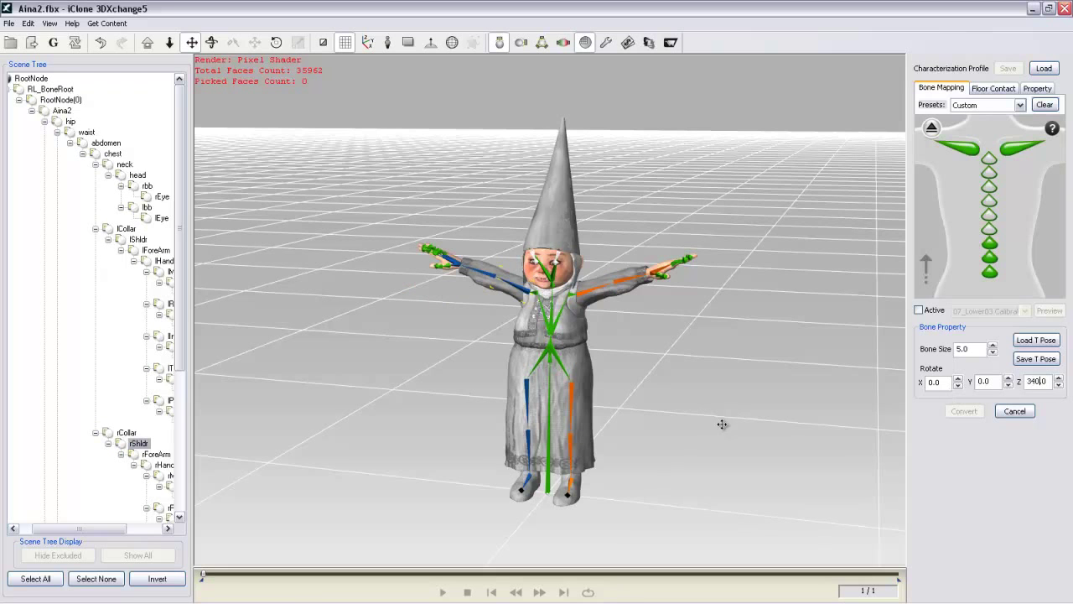
# - Reactivate motion preview and play 11_Basic Walk to check the adjusted arms, stopping playback when done
pyautogui.click(918, 310)
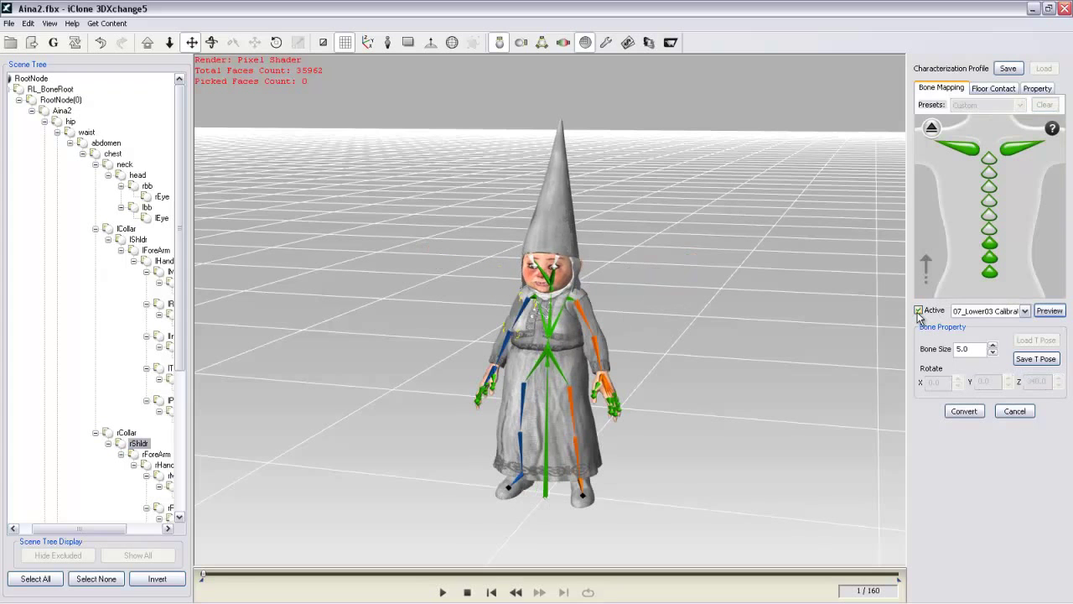
pyautogui.click(1024, 311)
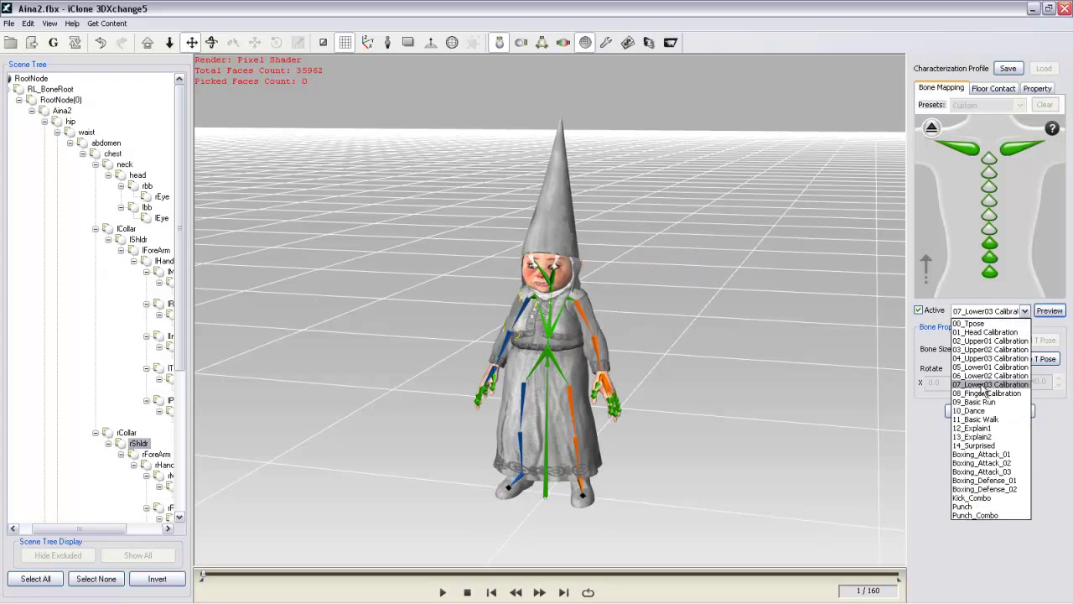
pyautogui.click(975, 419)
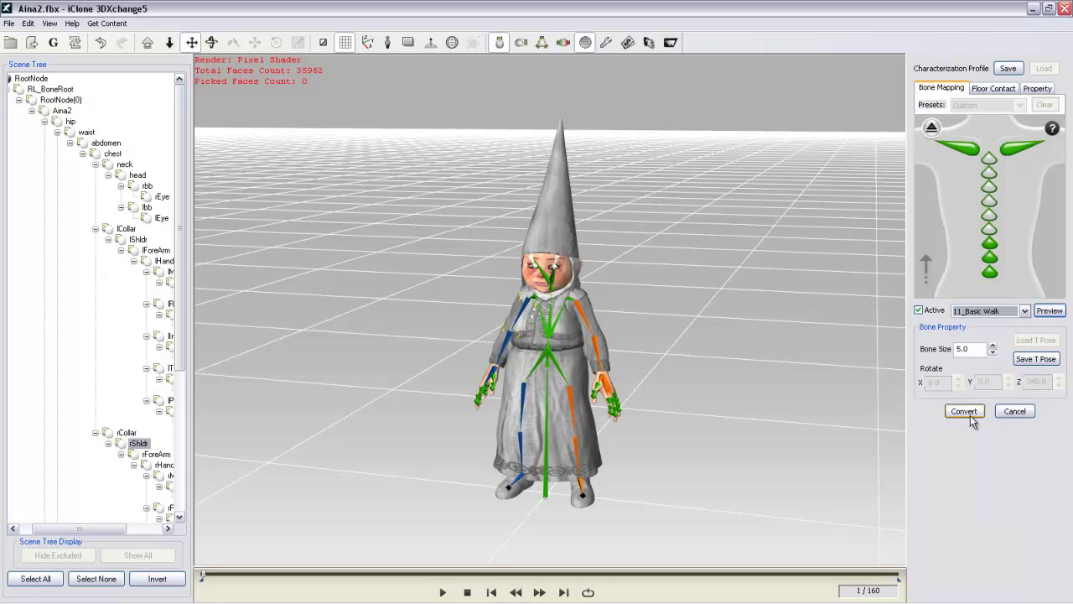
pyautogui.click(1047, 313)
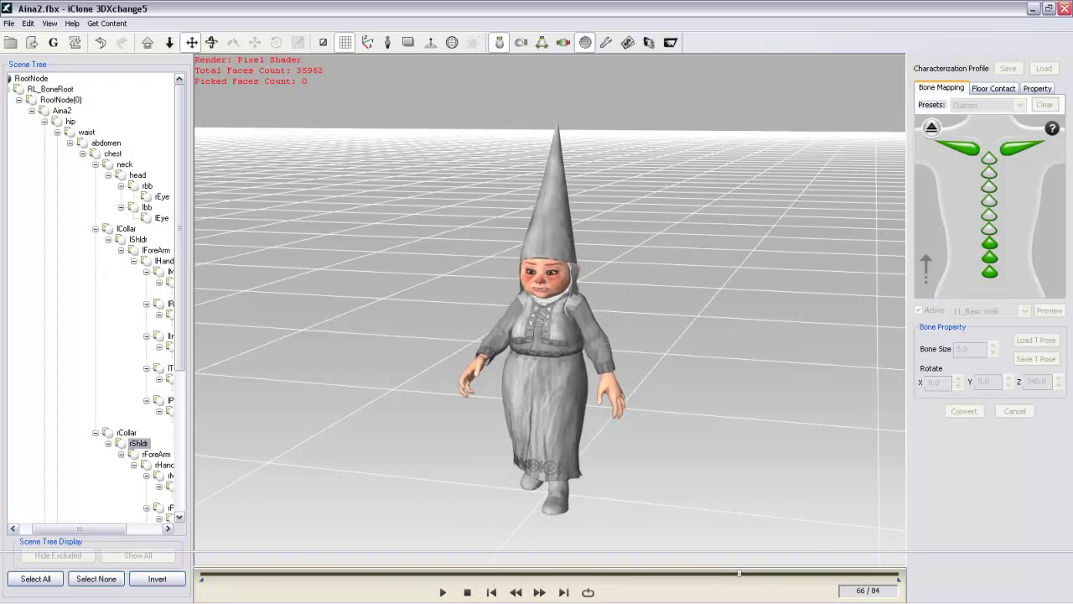
pyautogui.click(468, 593)
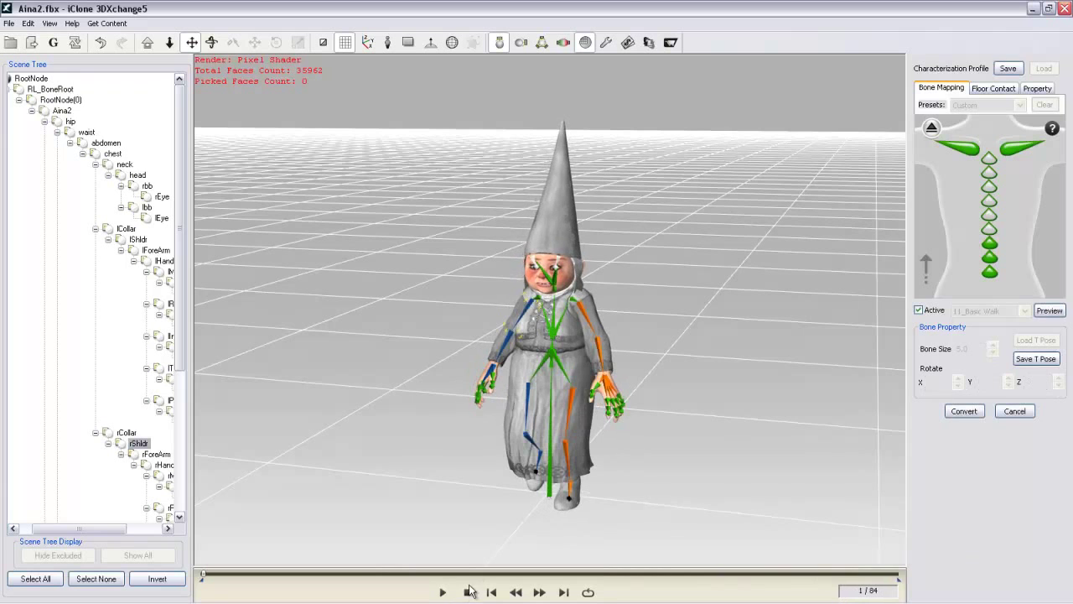
# - Convert the mapped character and export it as Aina2 for iClone 5 to the D:\DAZ 3D\Nursoda folder
pyautogui.click(963, 412)
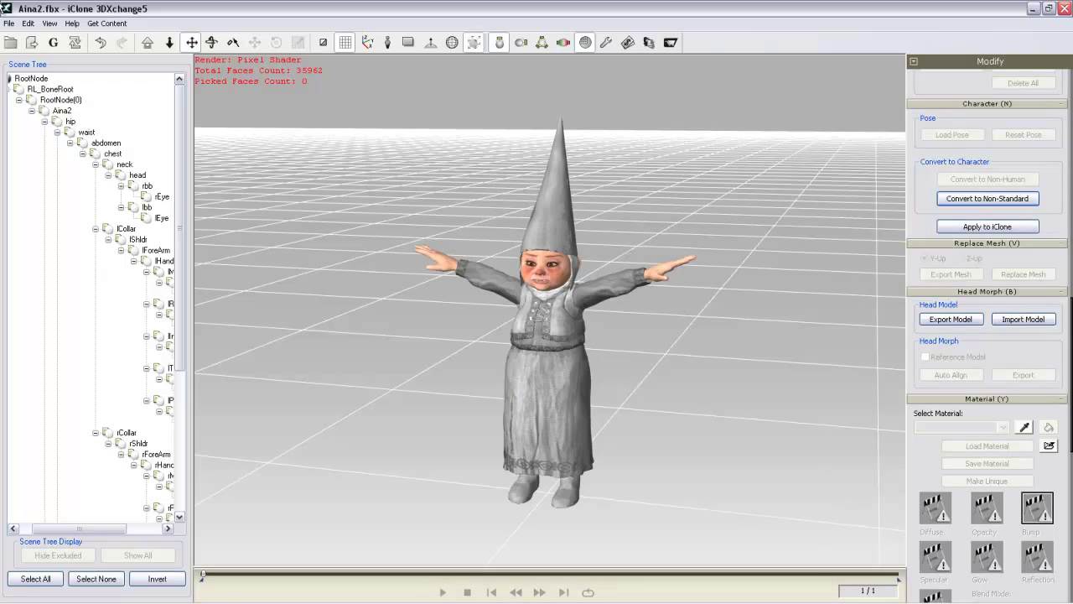
pyautogui.click(33, 46)
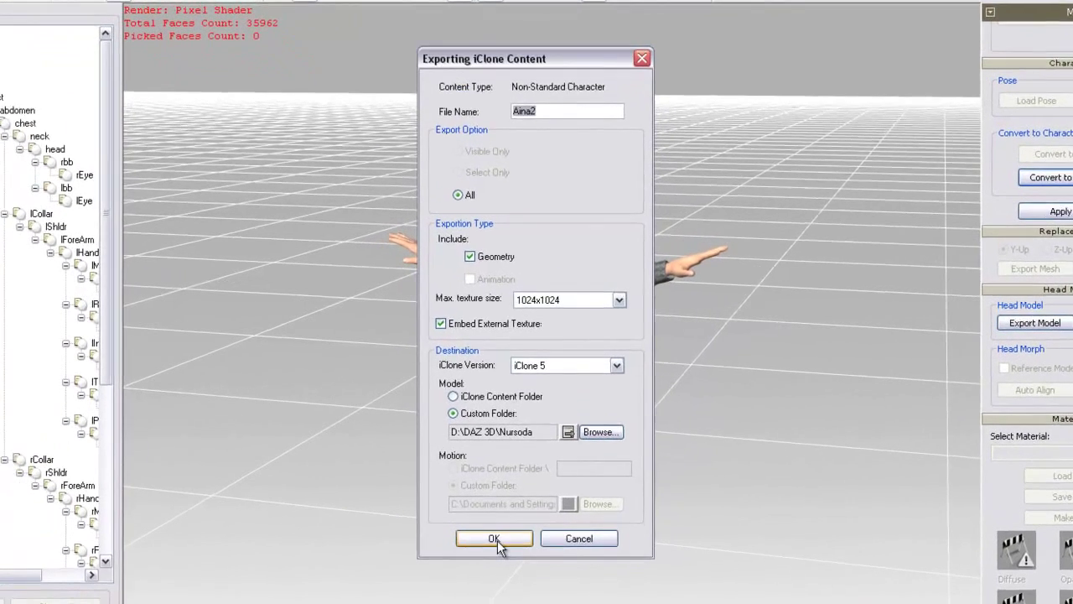
pyautogui.click(503, 498)
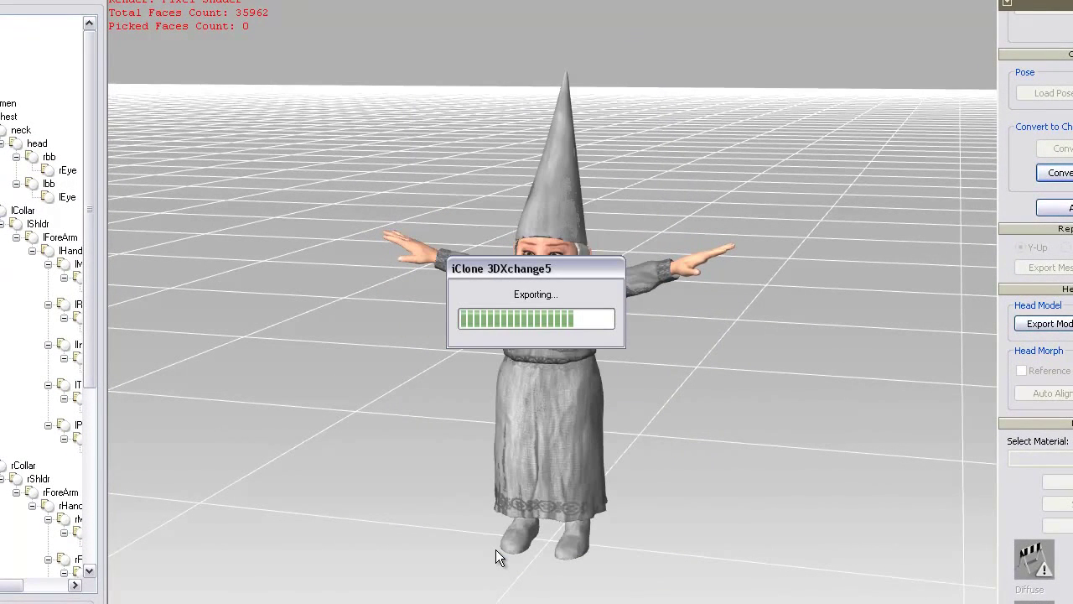